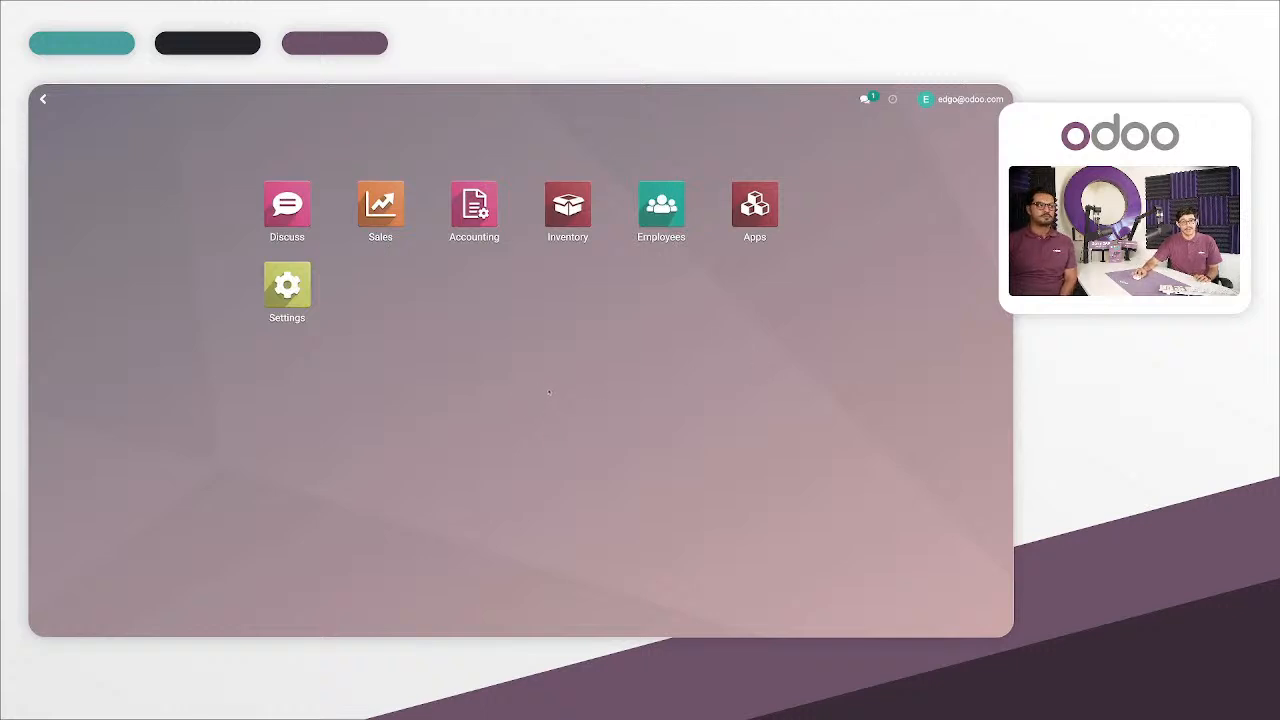
Step: Install the Studio app from the list of available apps and return to the home screen
left_click(740, 222)
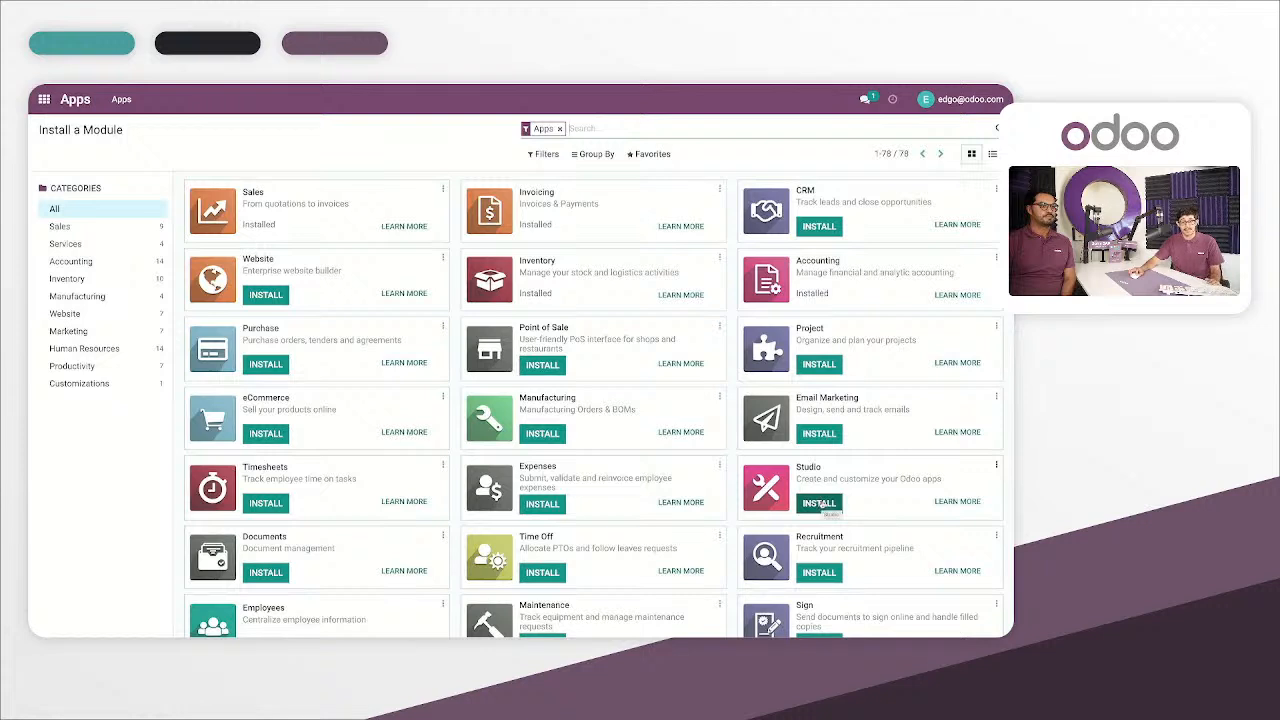
left_click(822, 504)
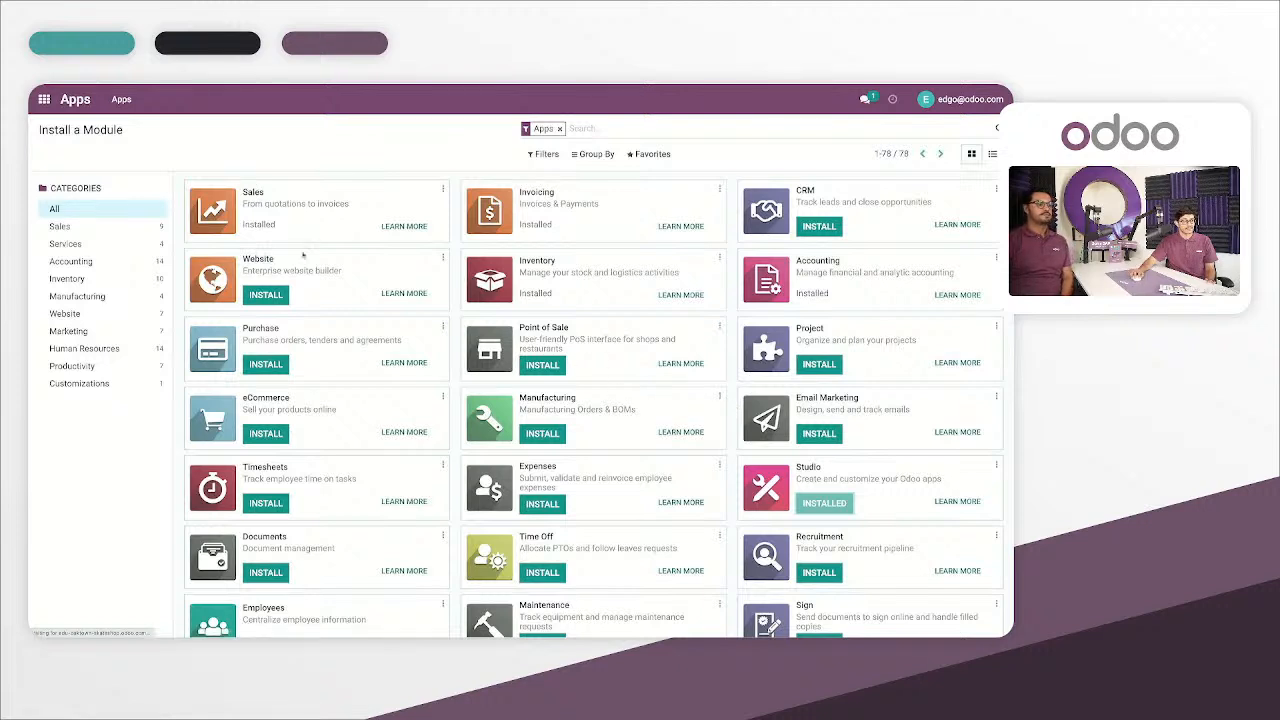
left_click(42, 99)
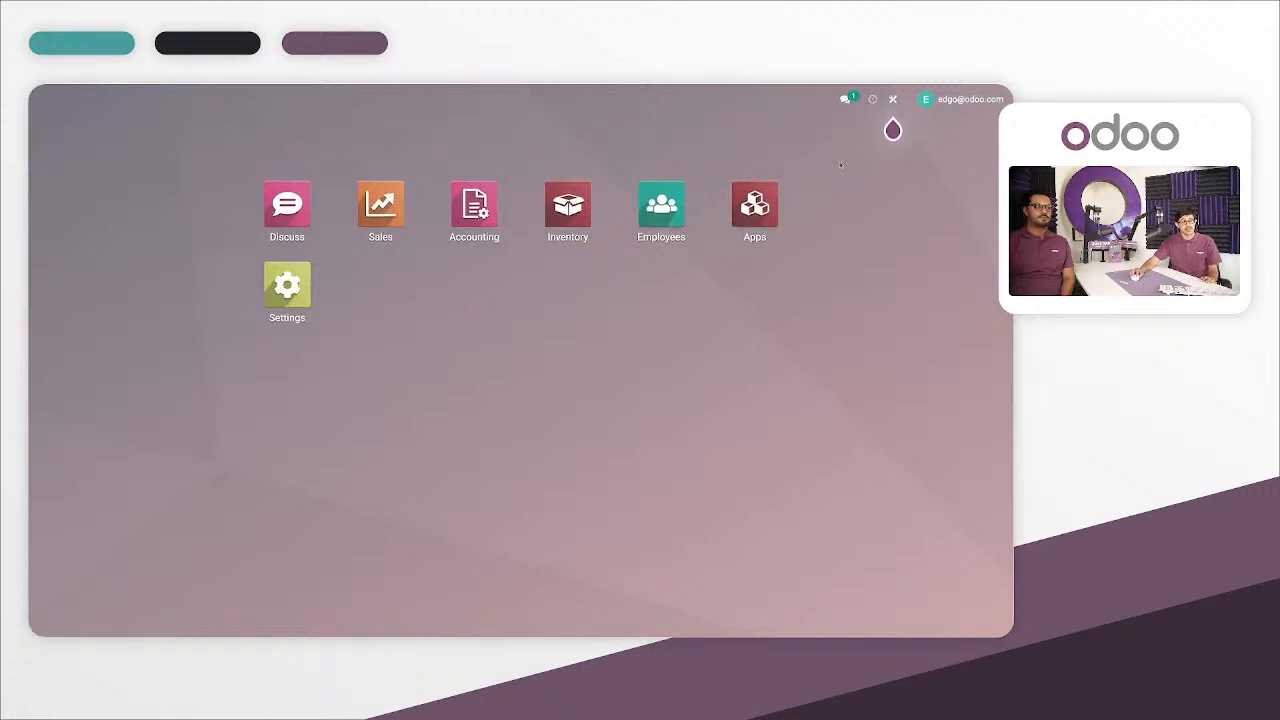
Step: View Studio's customization mode on the home screen and exit it again
mouse_move(889, 109)
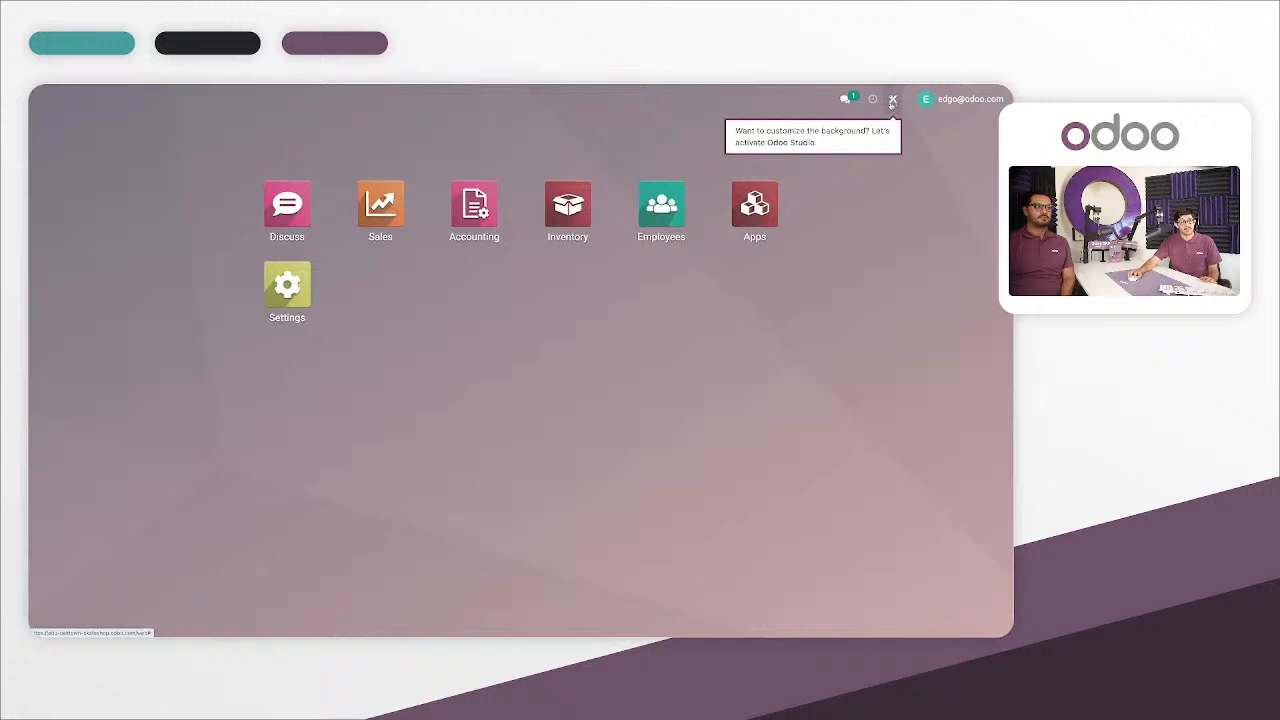
left_click(893, 101)
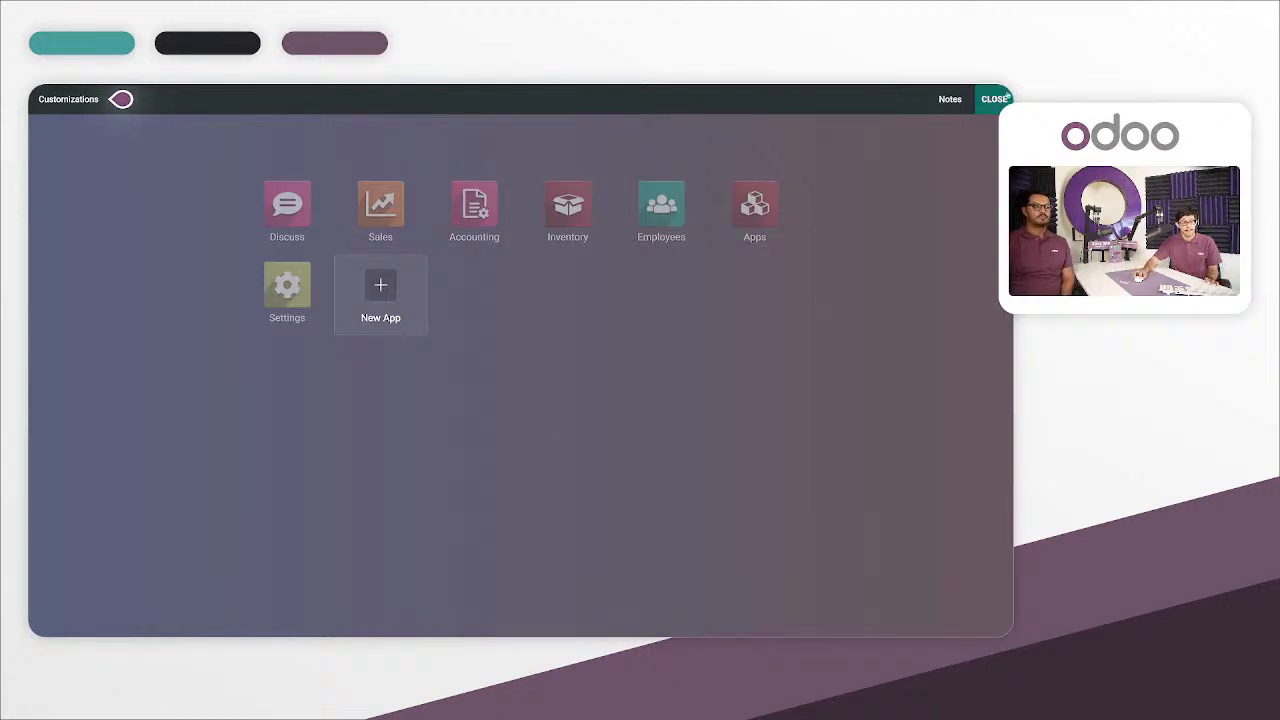
left_click(1000, 98)
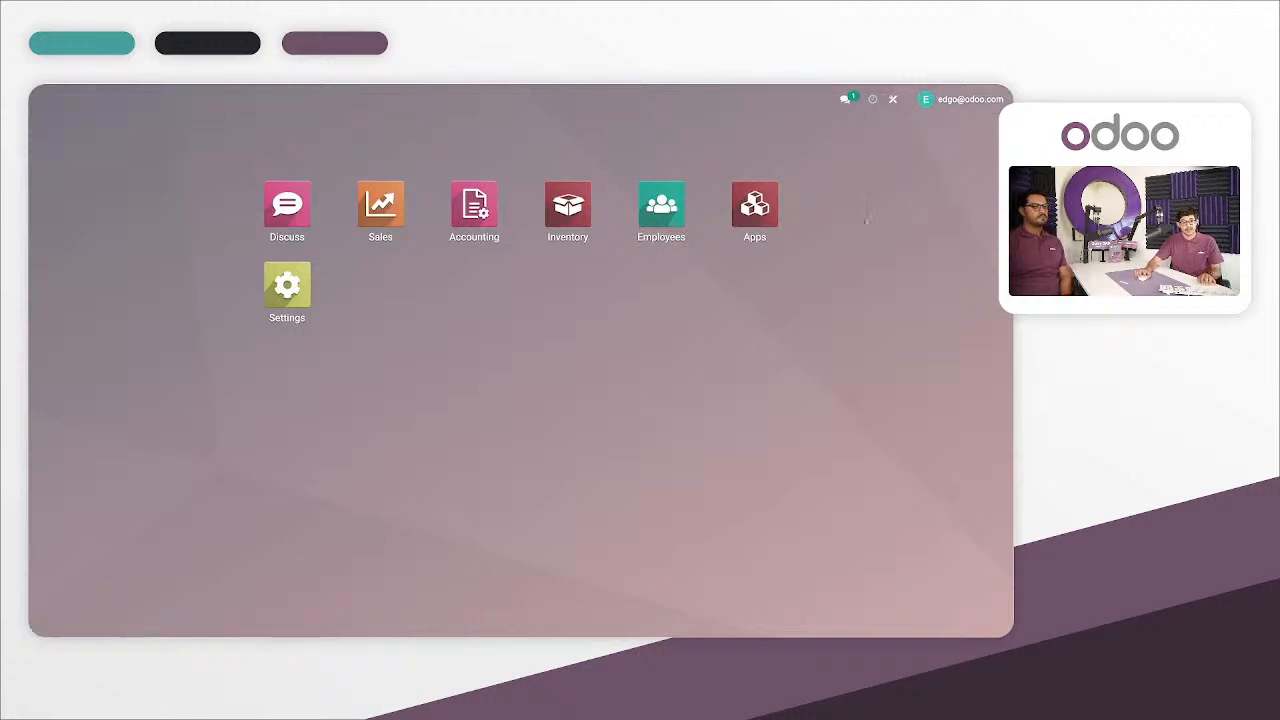
Step: Open the Sales Manager's employee record in the Employees app
left_click(669, 218)
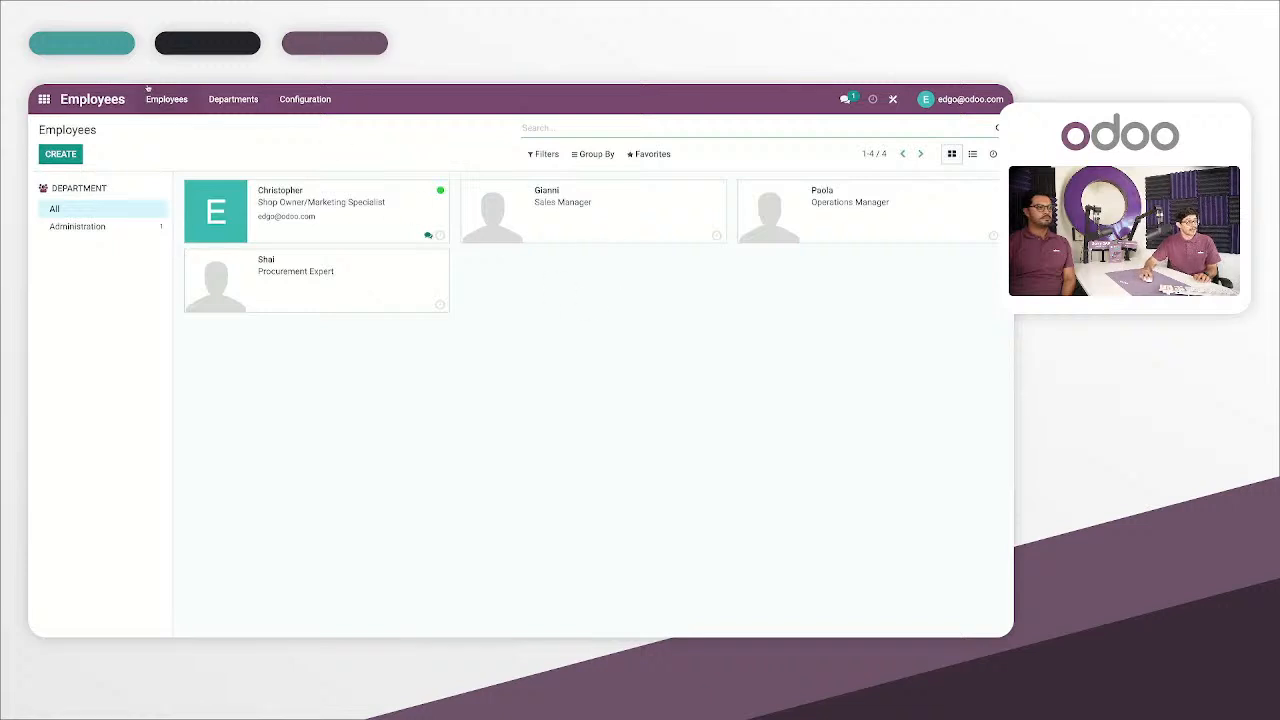
left_click(44, 99)
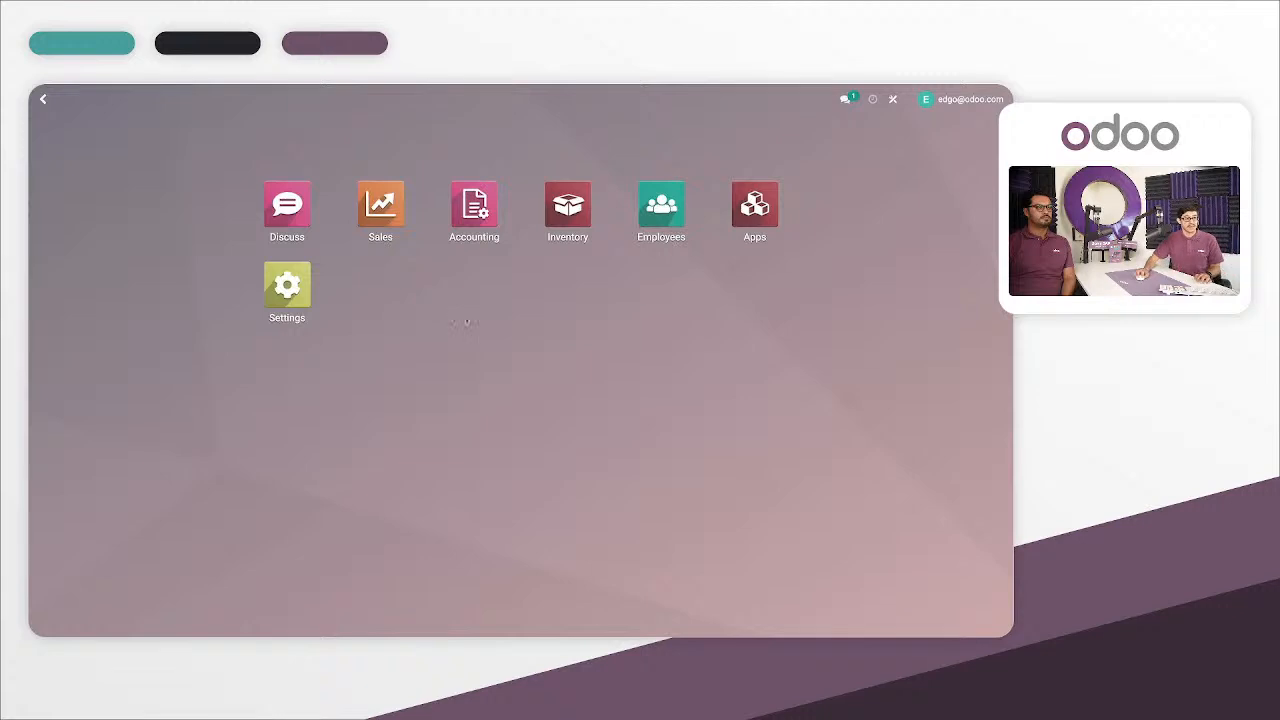
left_click(661, 207)
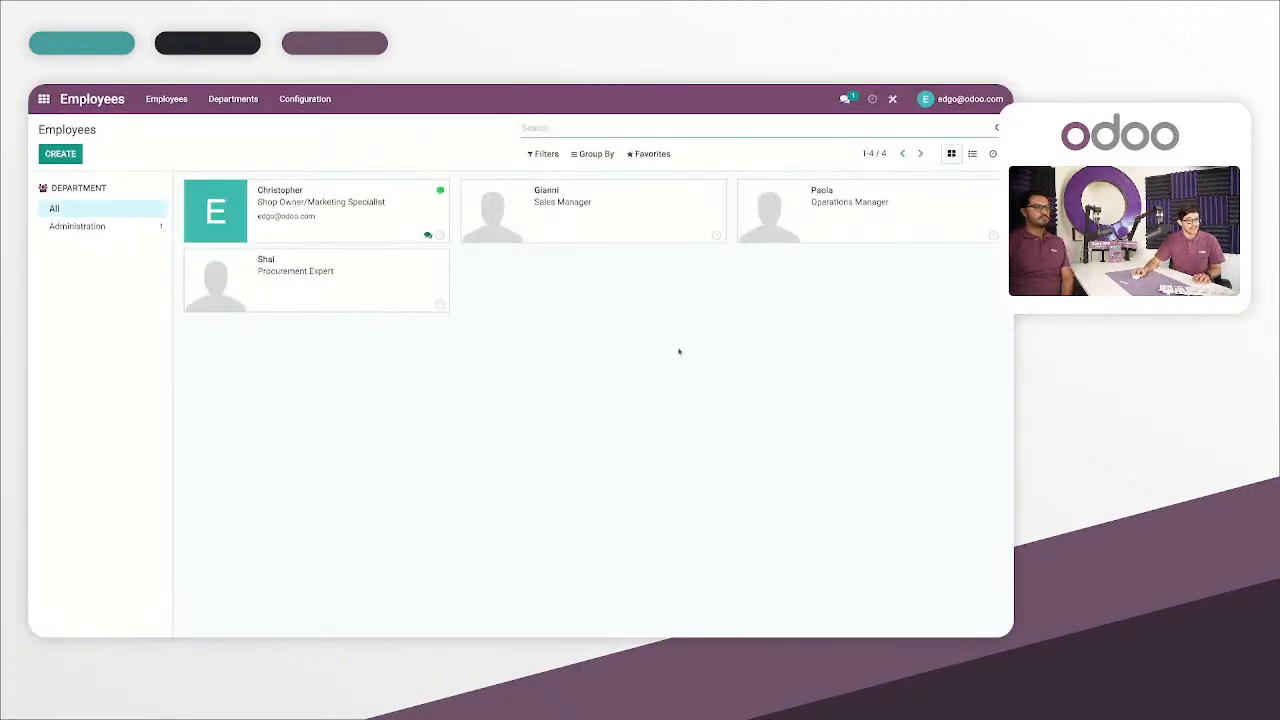
left_click(552, 219)
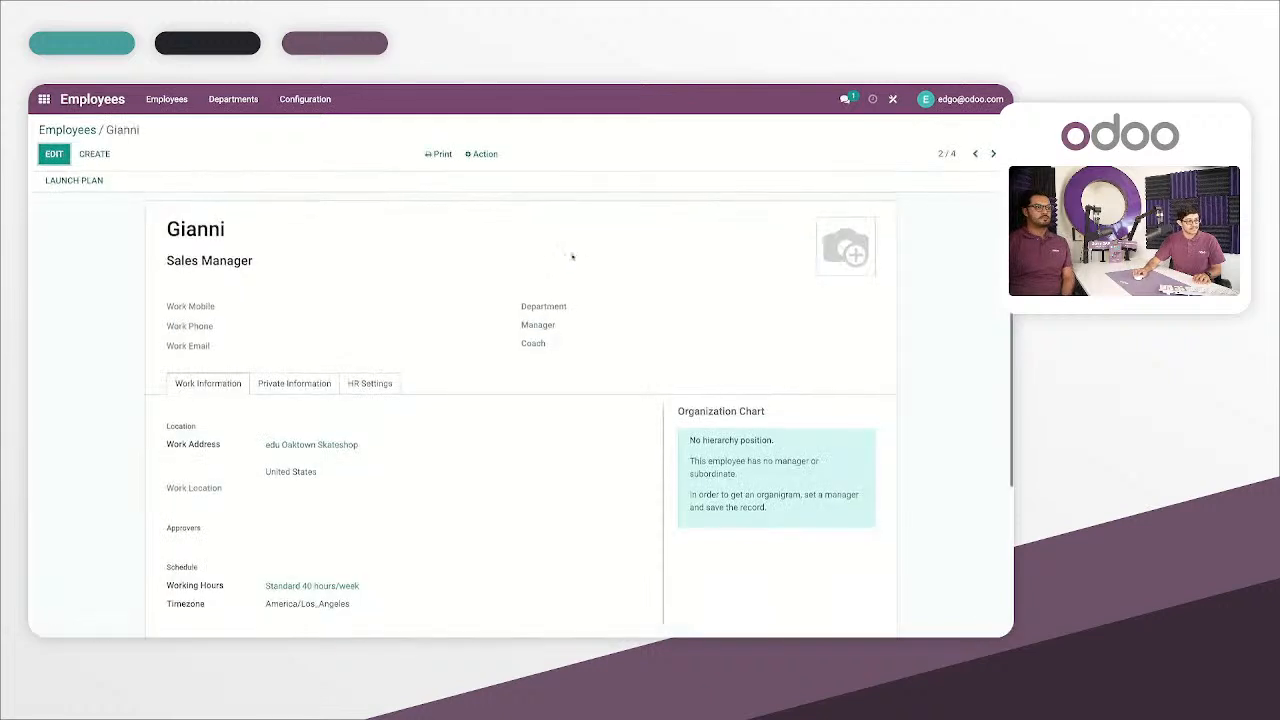
Step: Examine the fields and tabs on the Sales Manager's employee form
scroll(442, 256, "down", 1)
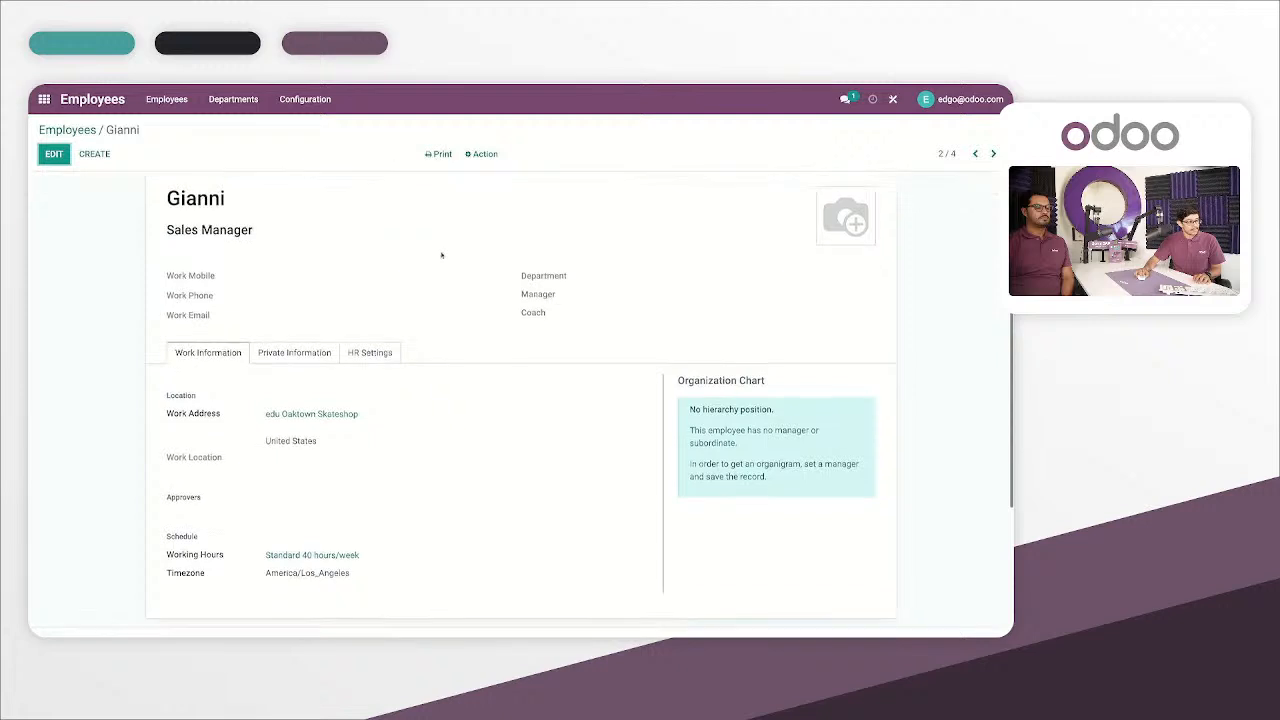
scroll(441, 256, "up", 1)
scroll(441, 256, "down", 2)
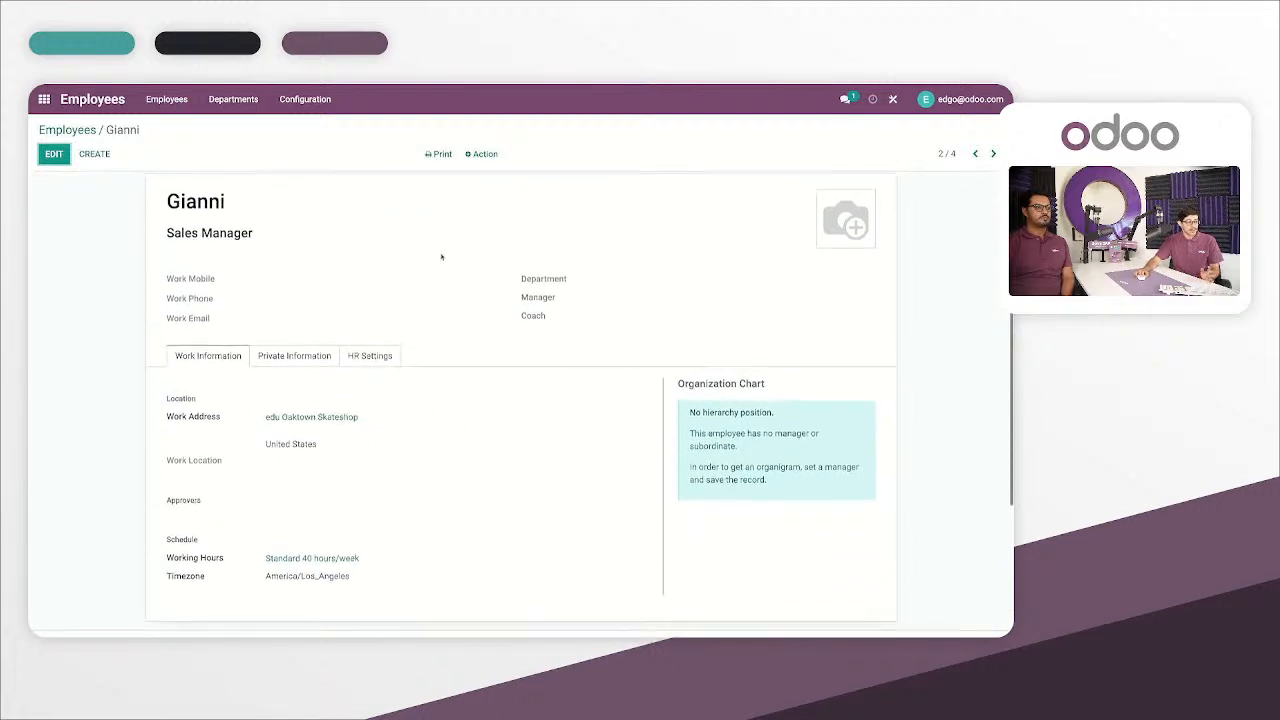
scroll(442, 259, "up", 1)
scroll(442, 258, "up", 1)
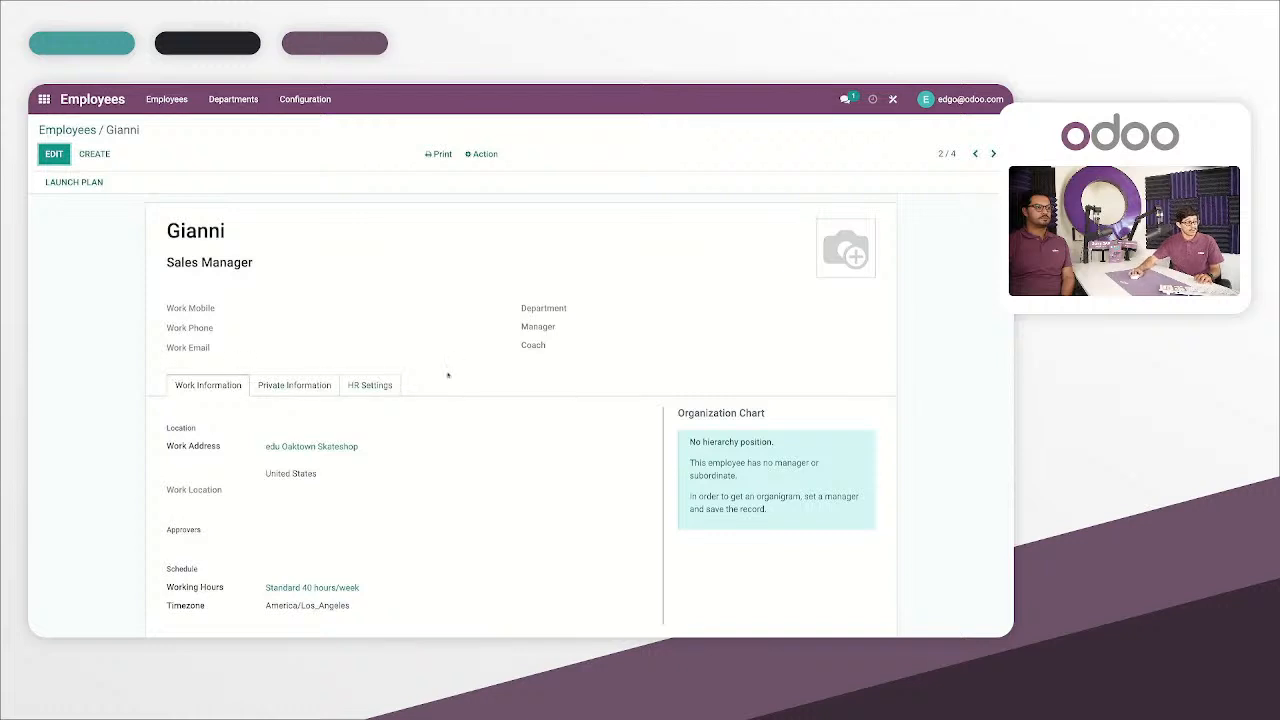
scroll(448, 373, "down", 2)
scroll(451, 365, "up", 2)
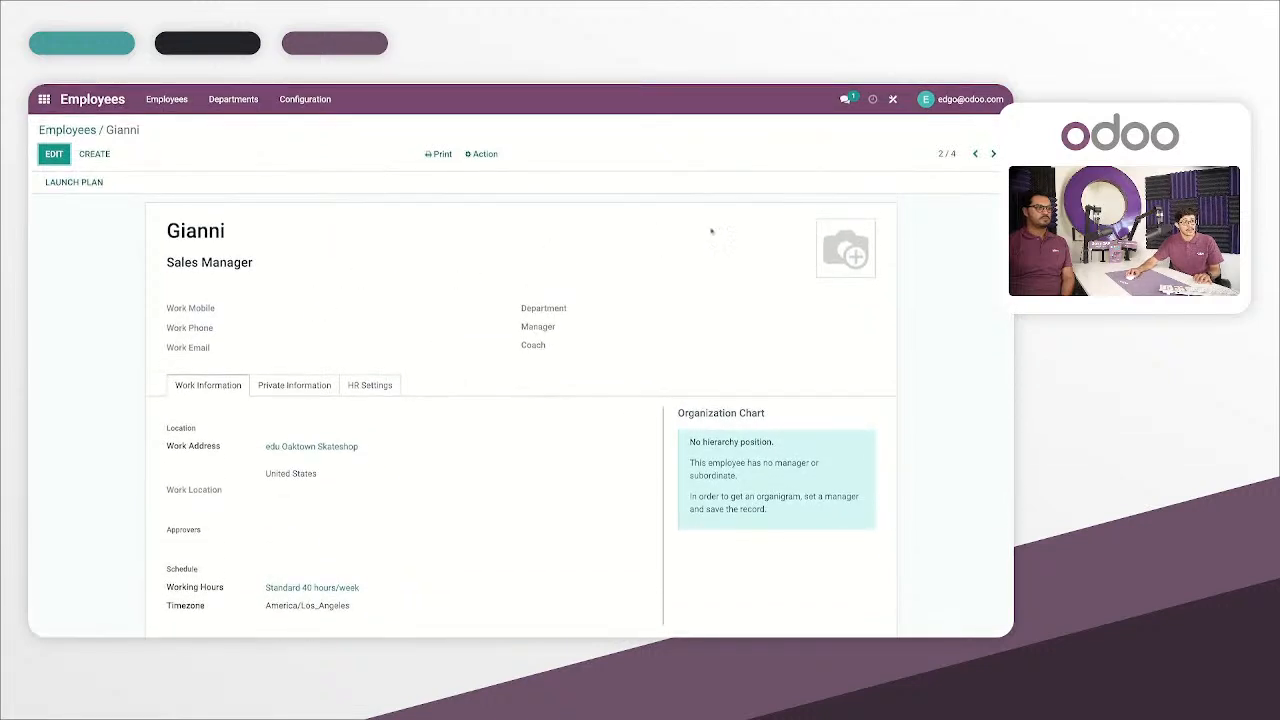
Step: Customize the employee form in Studio by adding a new tab after HR Settings labelled "Skate Rewards Program"
left_click(891, 101)
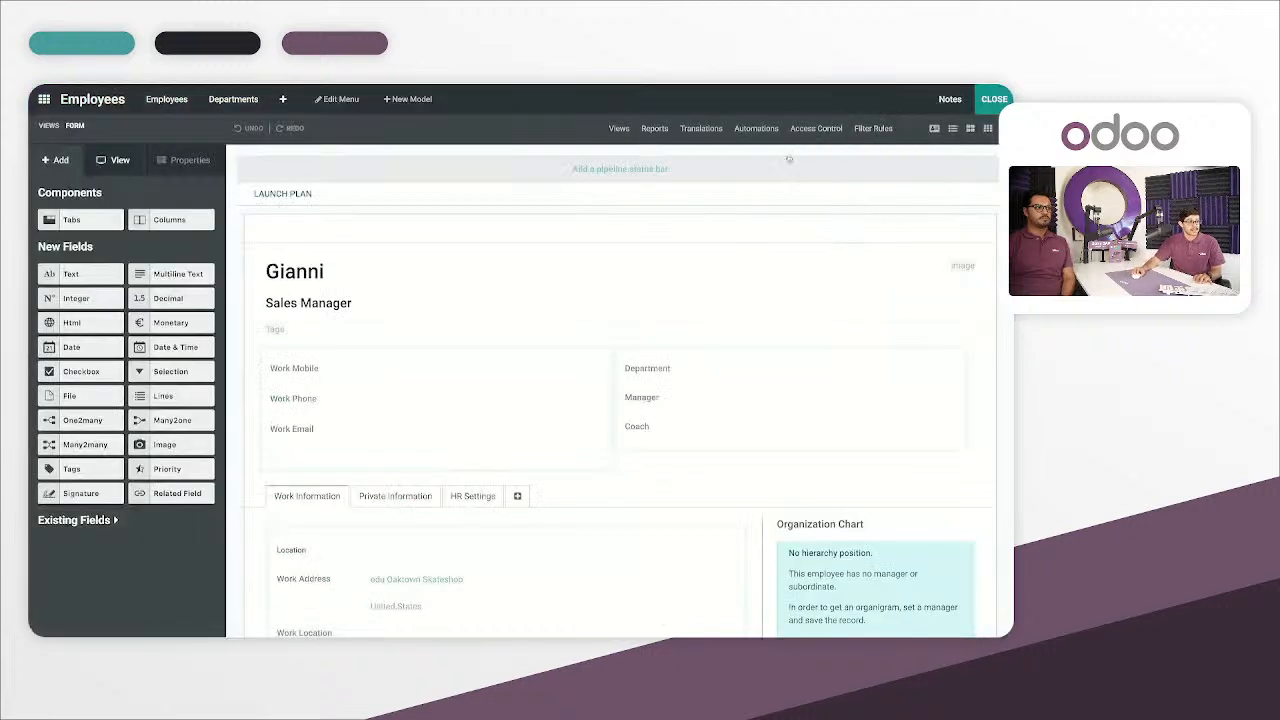
scroll(608, 220, "down", 1)
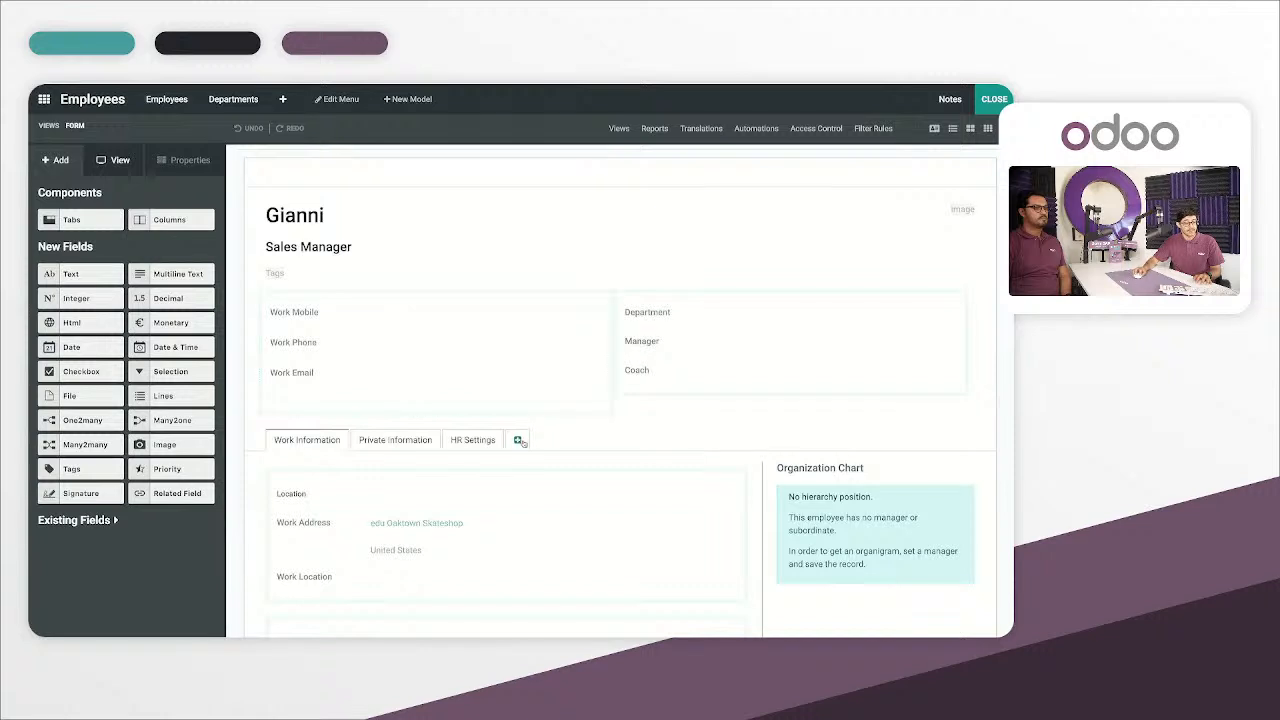
left_click(517, 440)
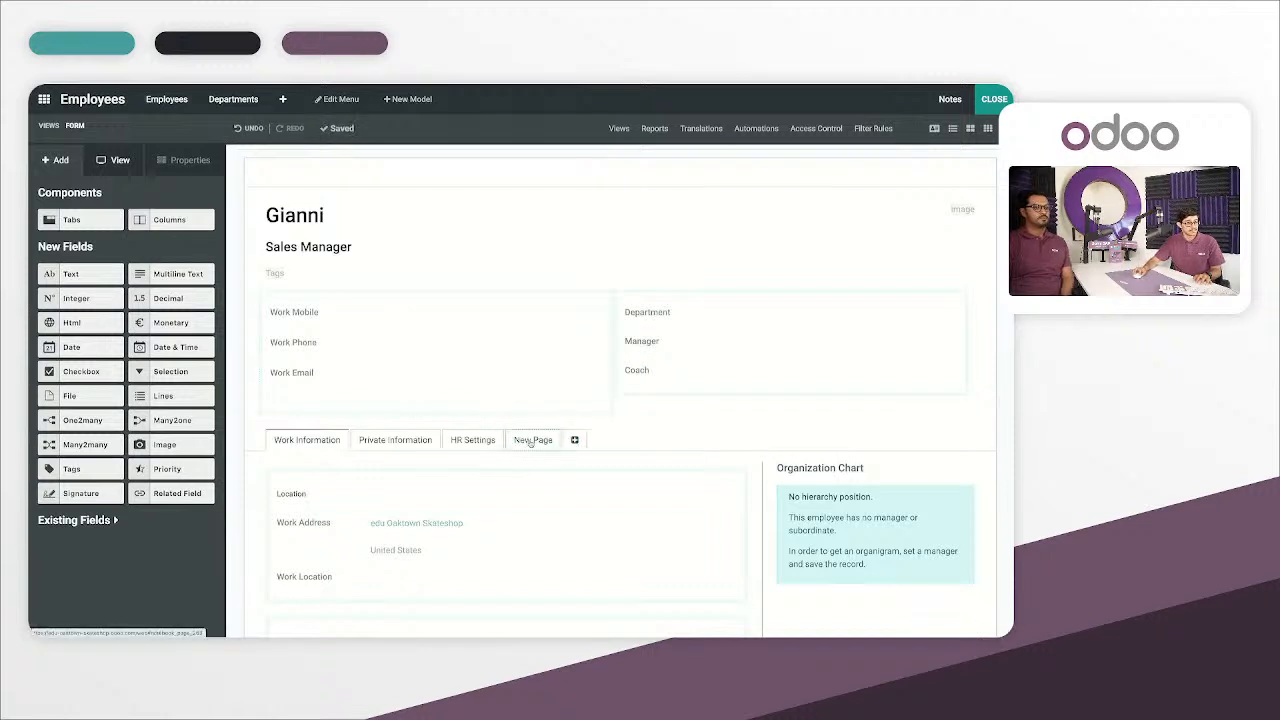
left_click(535, 441)
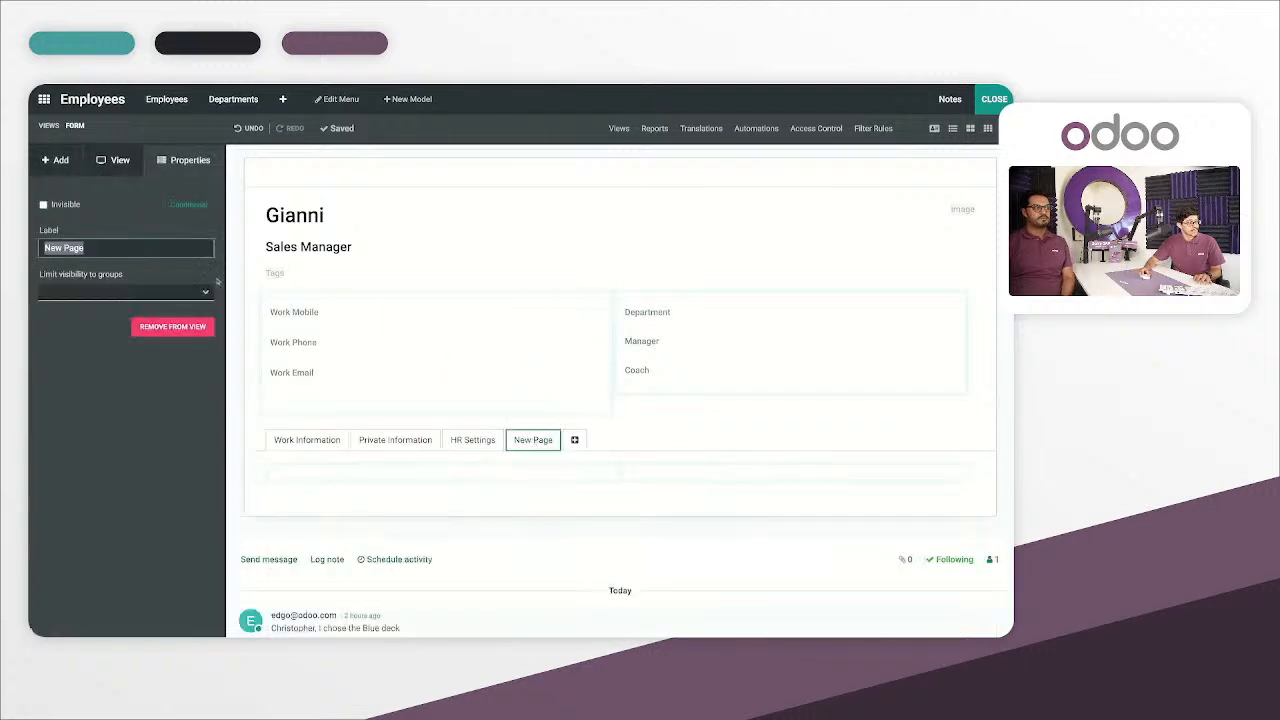
type("S")
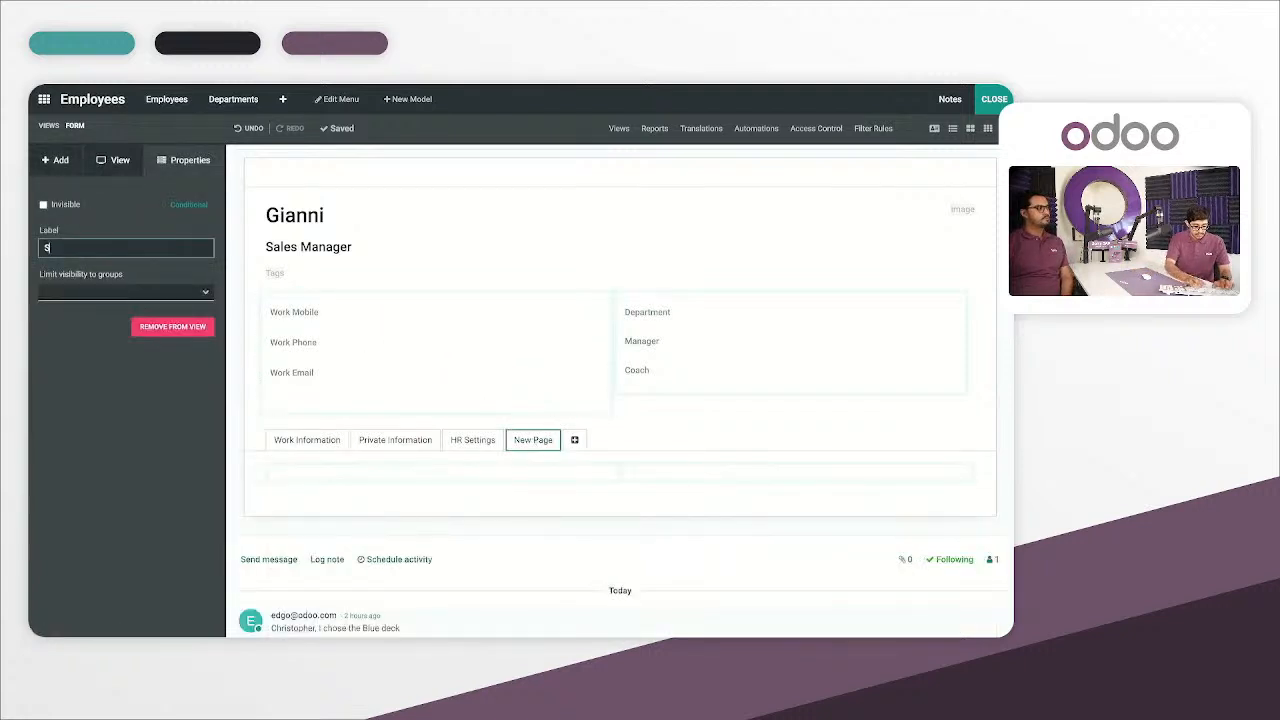
type("kate Rewards")
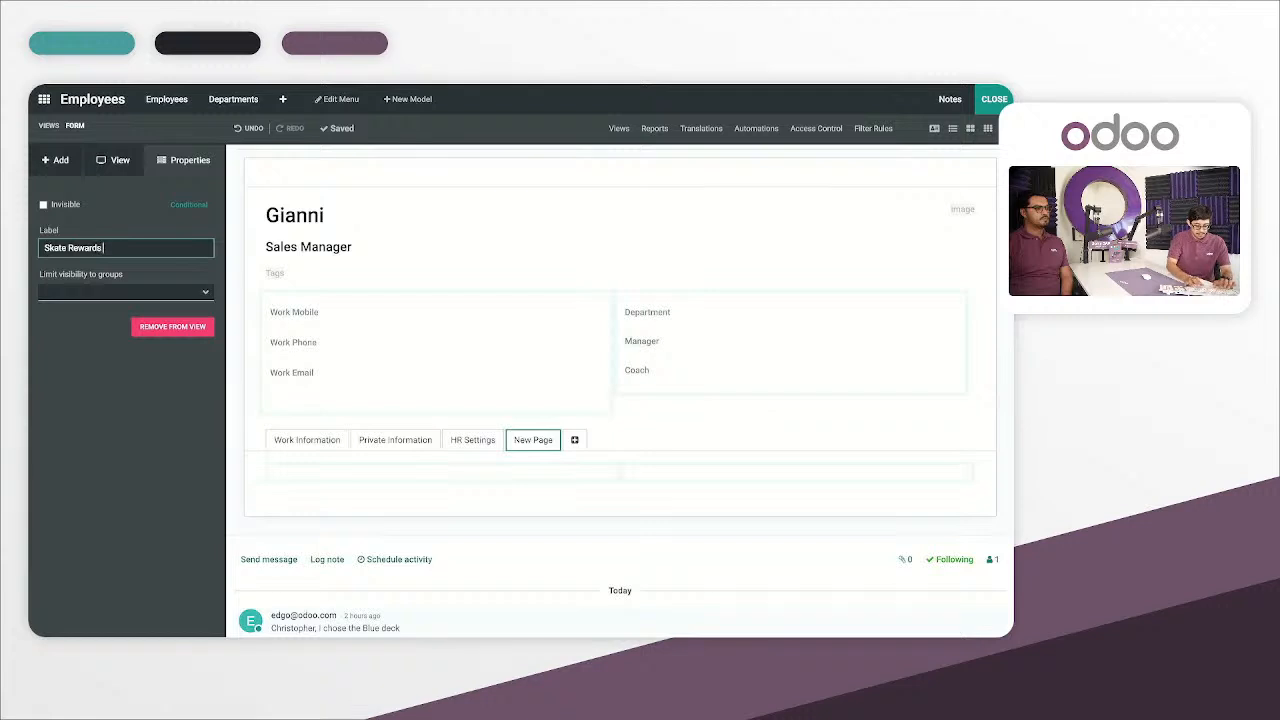
type(" Program")
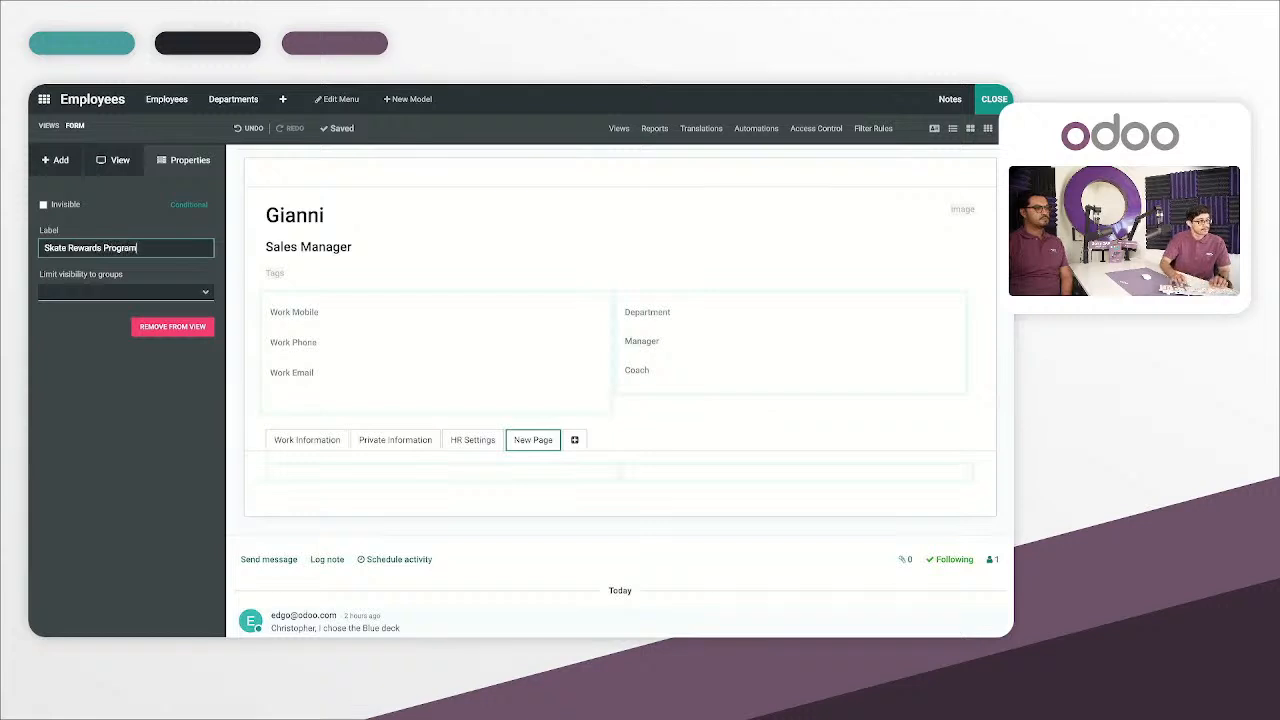
left_click(660, 412)
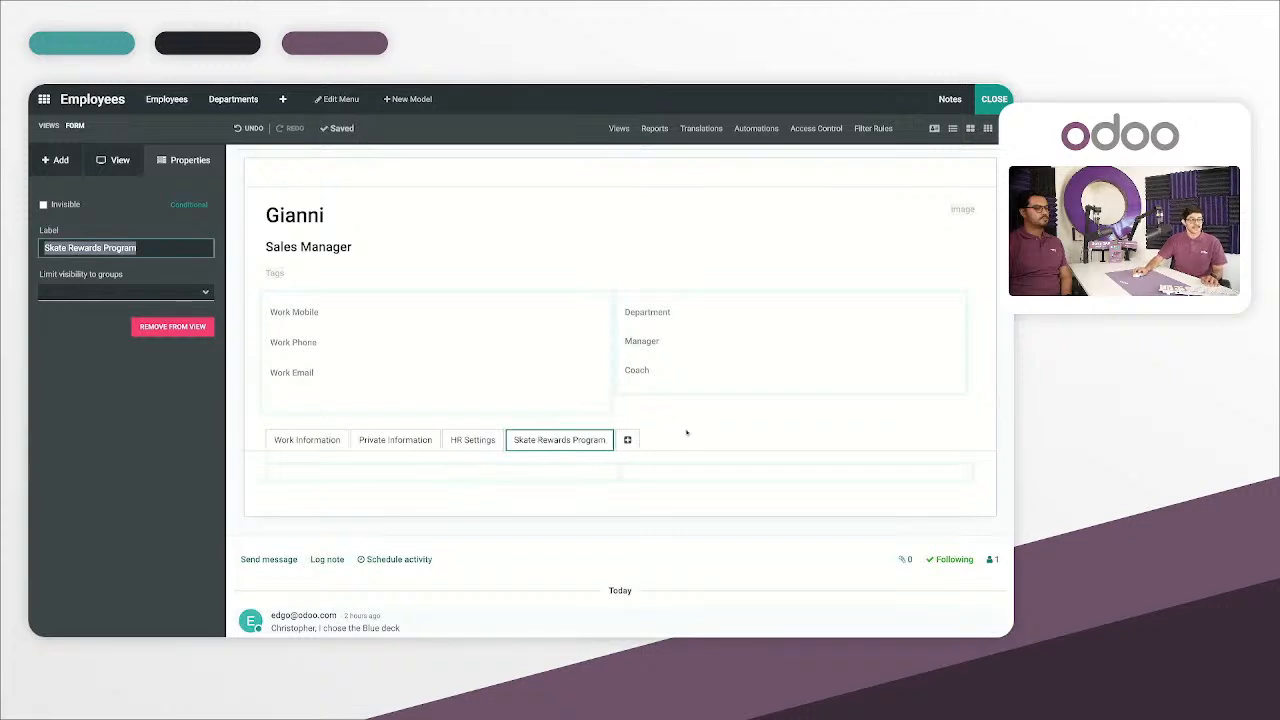
left_click(676, 427)
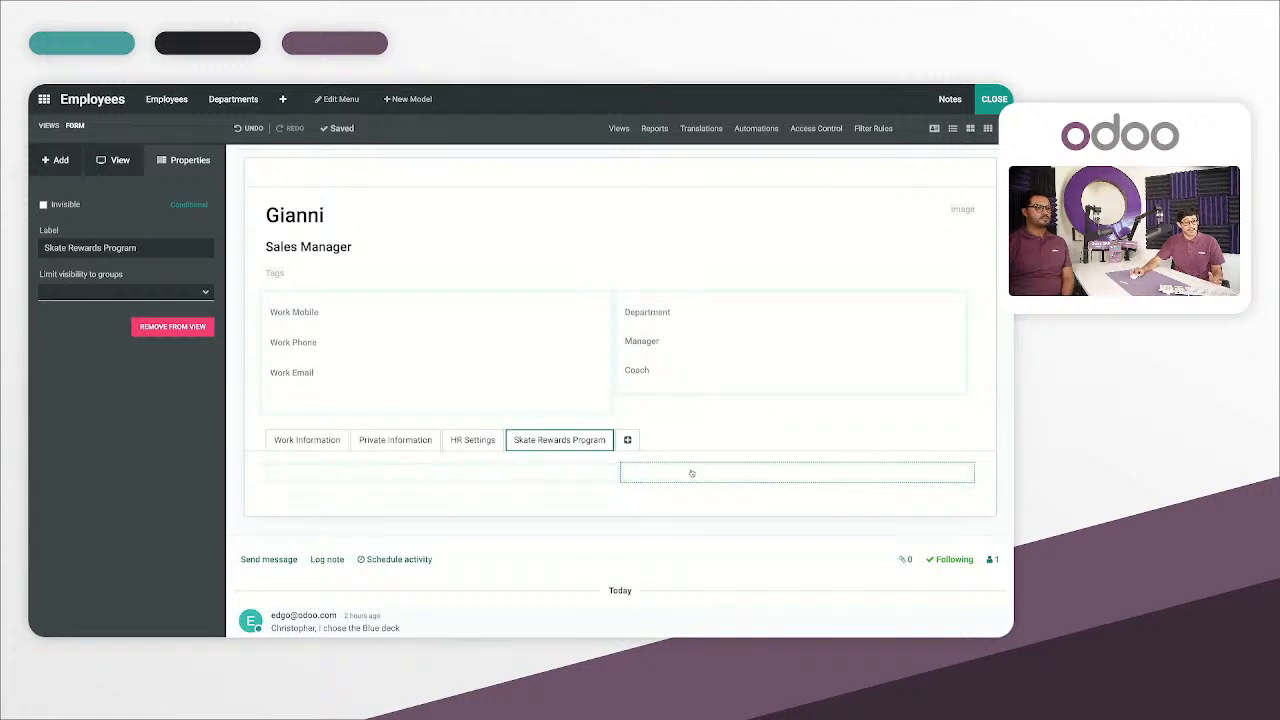
Step: Add a Text field labelled "Points" to the right-hand column of the Skate Rewards Program tab
left_click(692, 473)
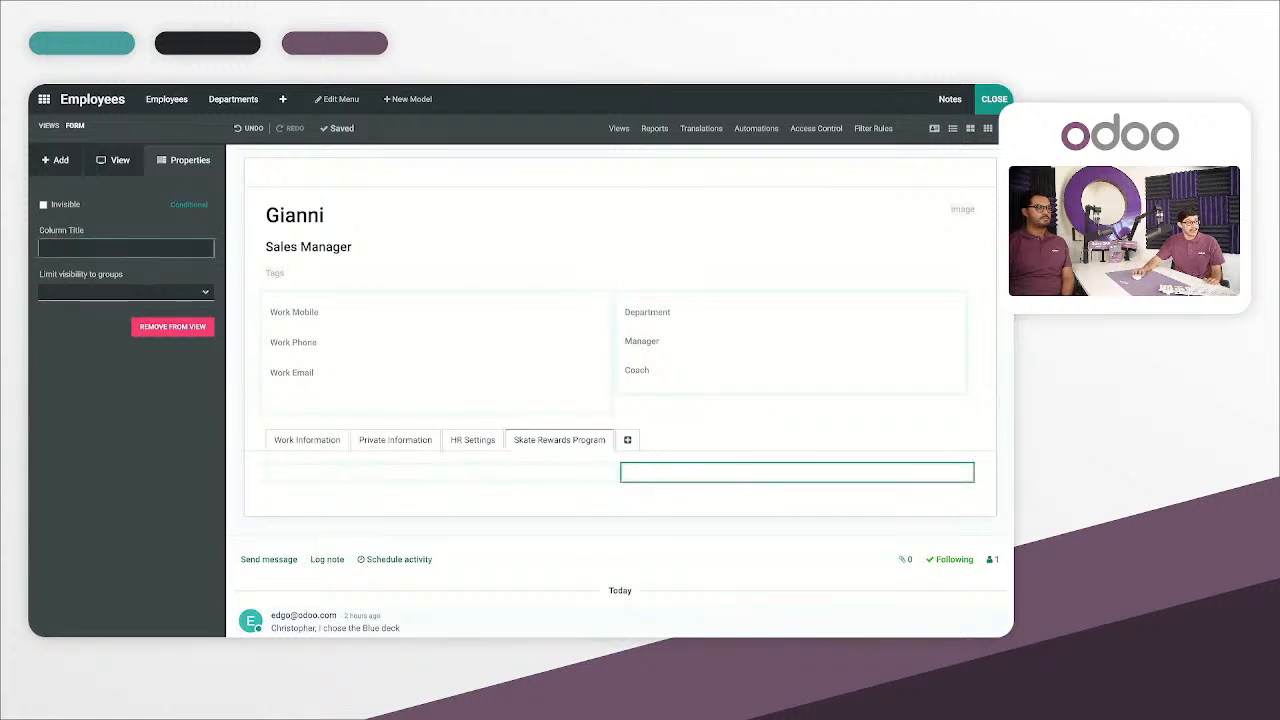
left_click(64, 168)
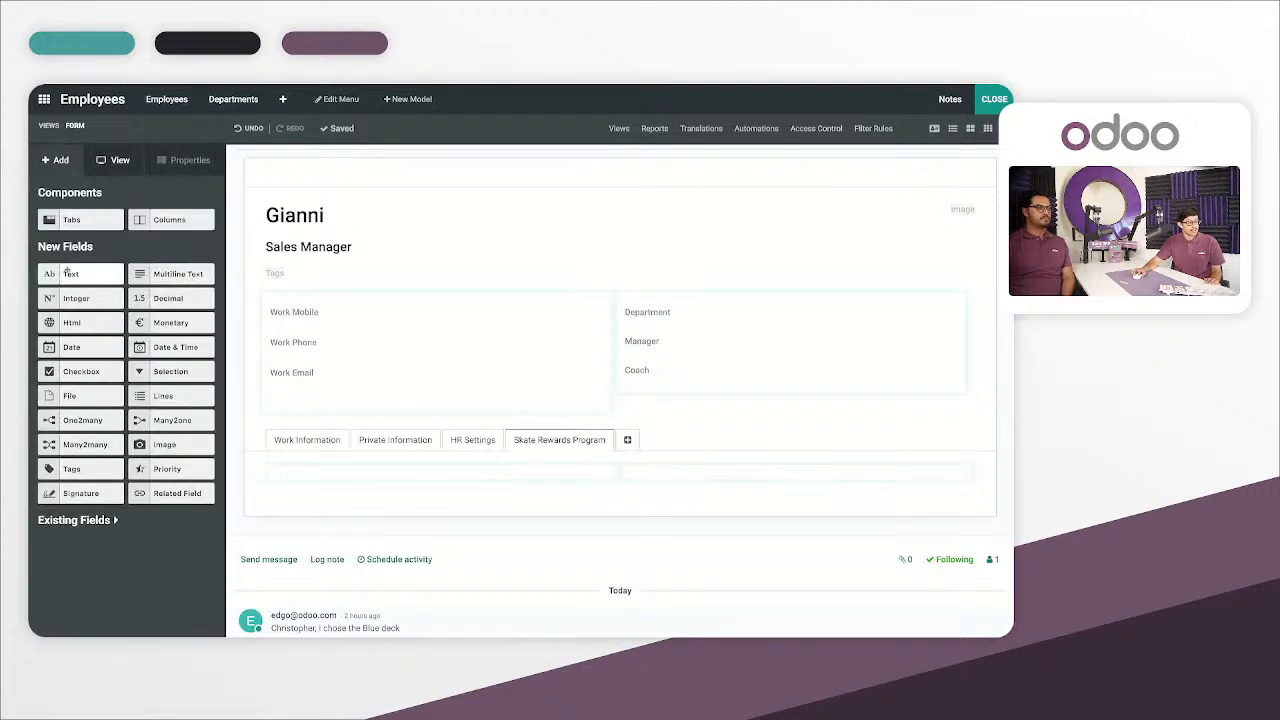
left_click_drag(69, 276, 676, 486)
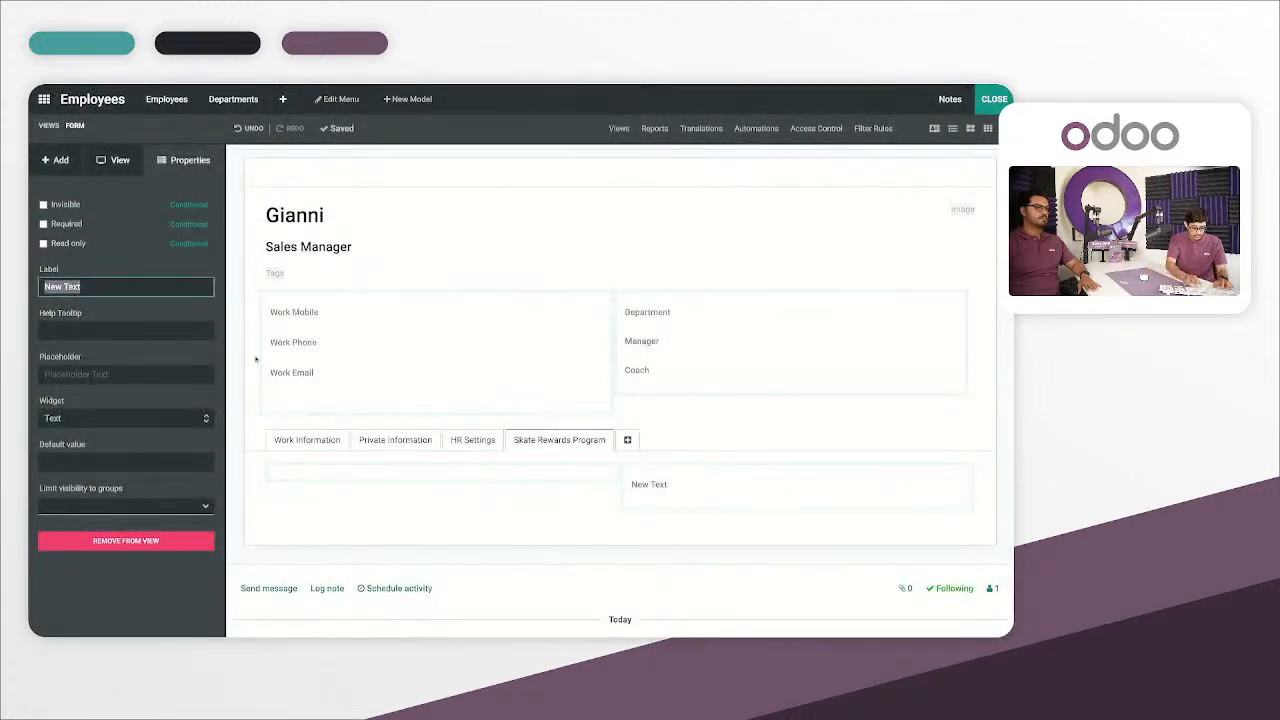
type("Pol")
type("nts")
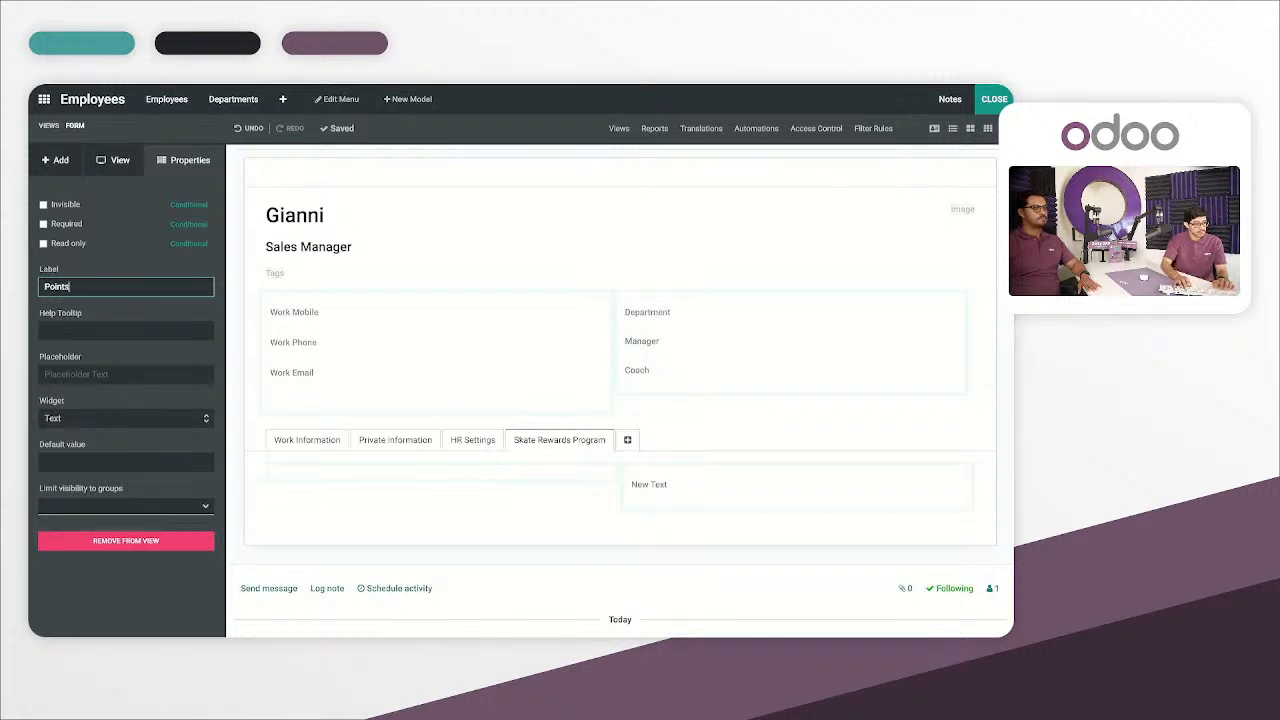
key("Return")
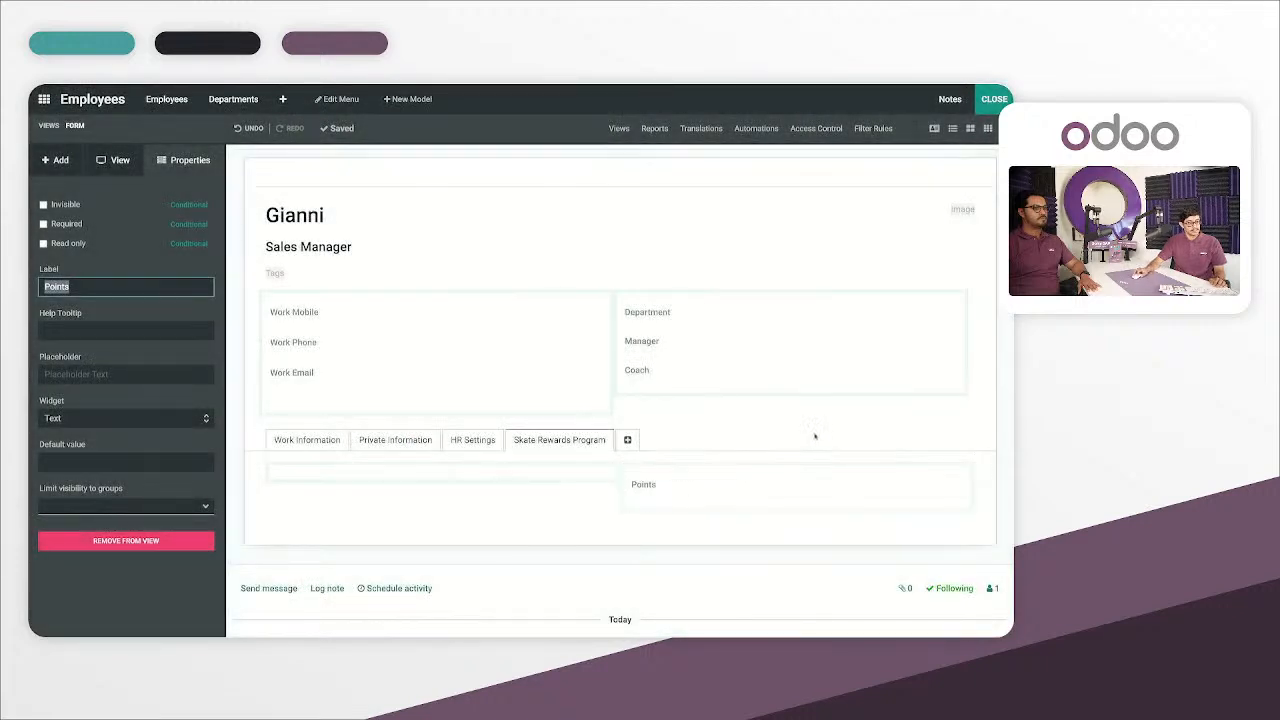
Step: Add a Selection field to the empty left-hand column of the Skate Rewards Program tab, with "Purple Skate Deck" as its first value
left_click(370, 478)
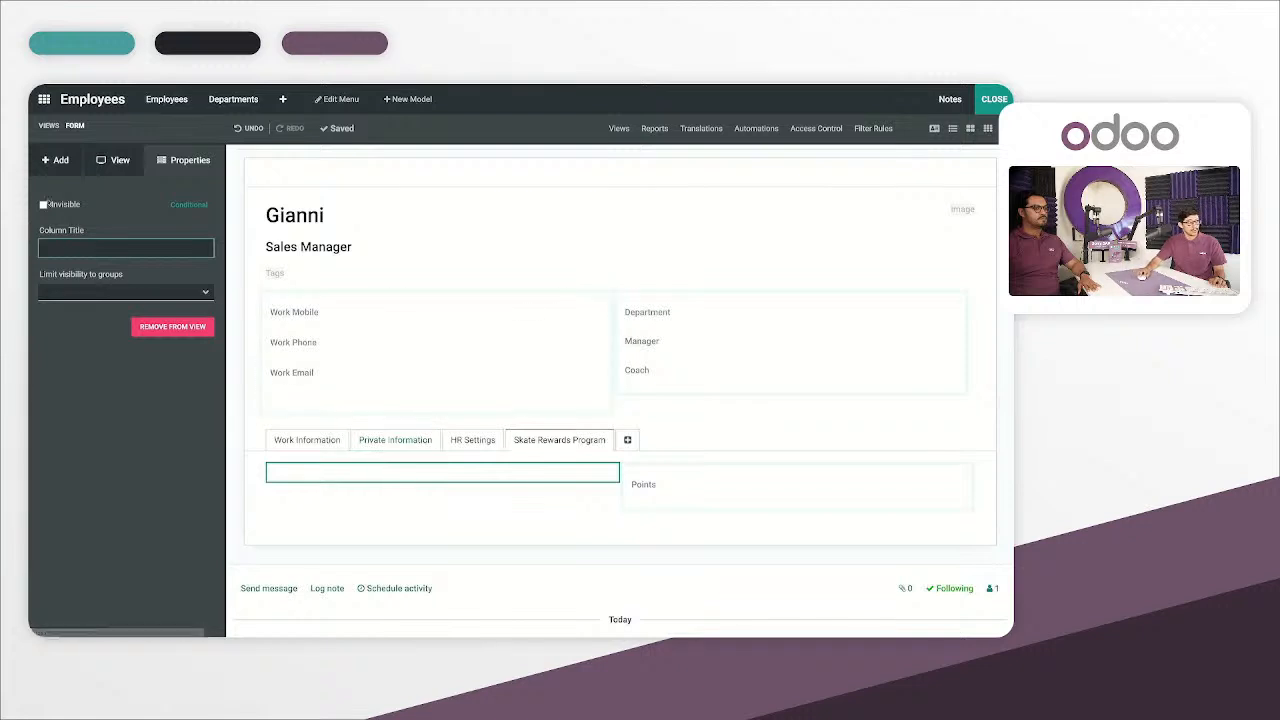
left_click(33, 169)
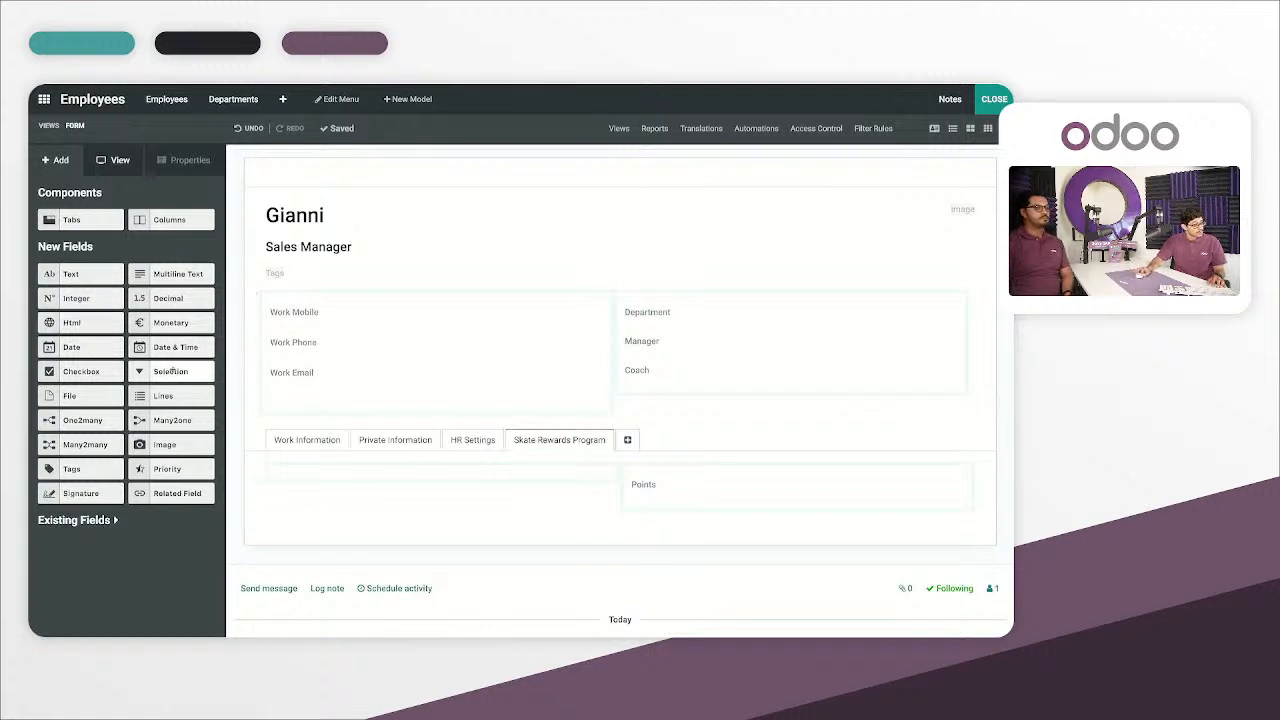
left_click_drag(195, 370, 386, 493)
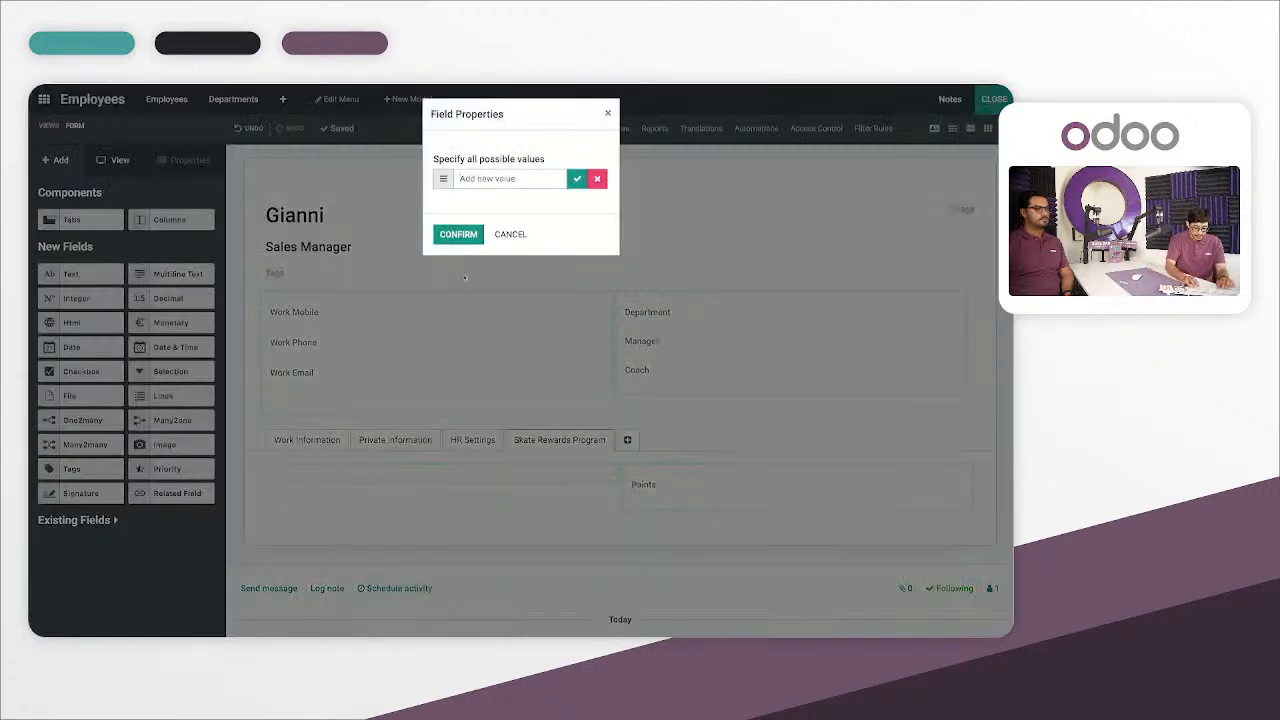
type("Purpl")
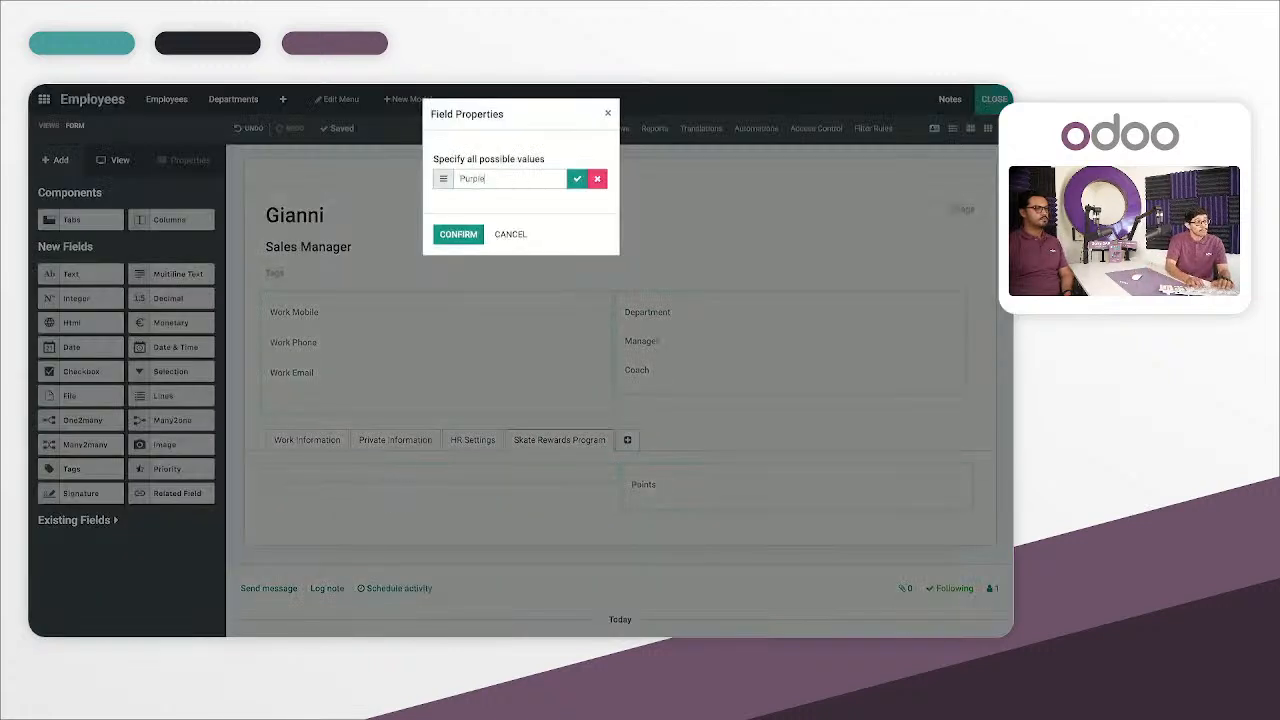
type("e Ska")
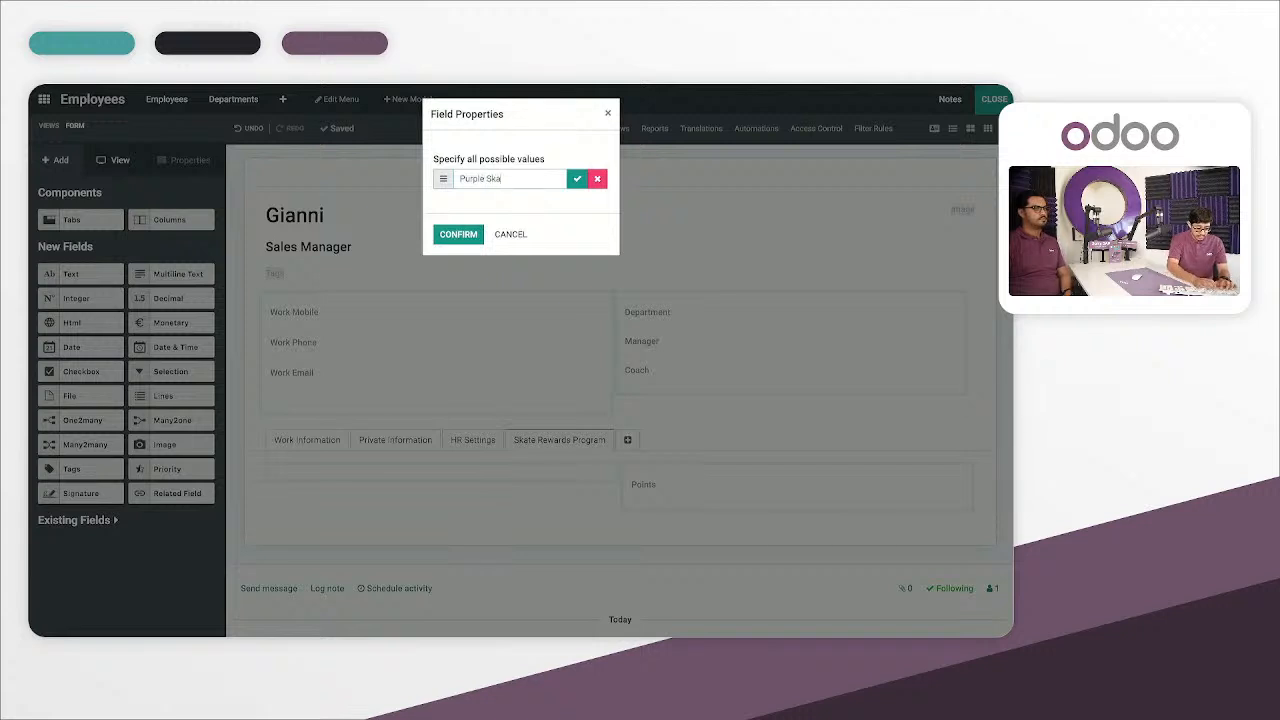
type("te Deck")
key("Return")
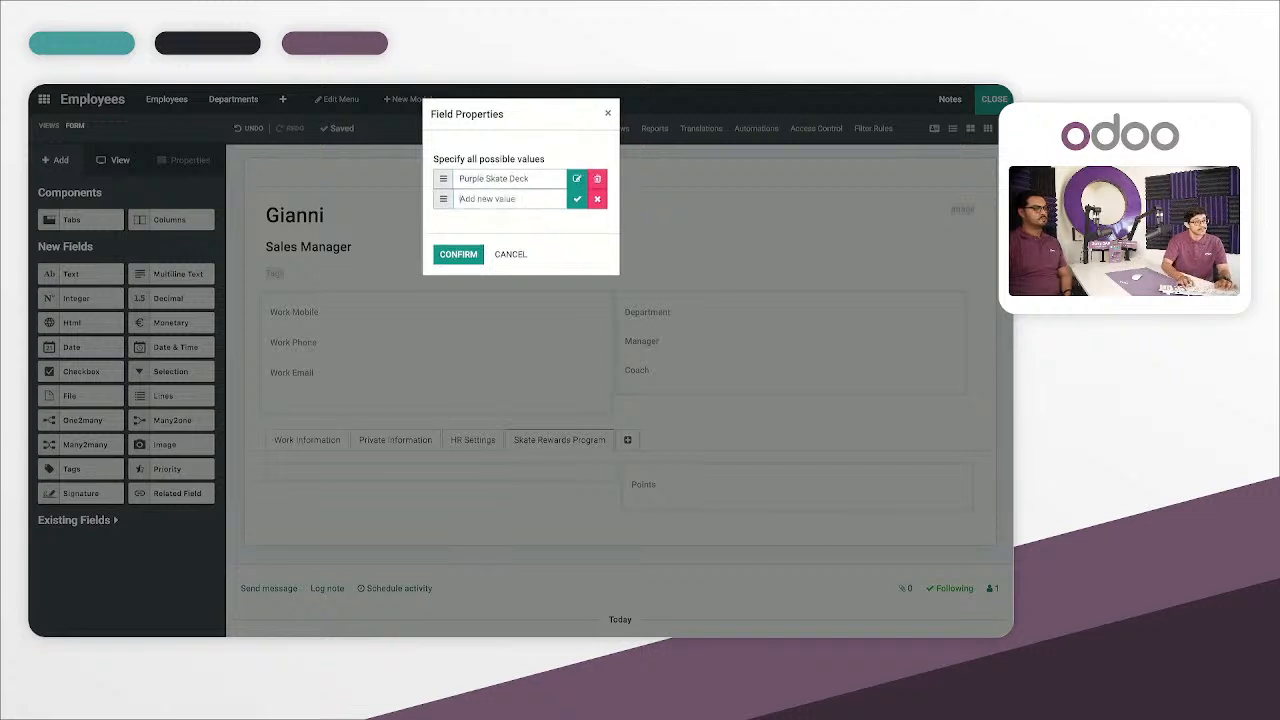
Step: Add "Blue Skate Deck" as the second possible value and enter "Red Skate Deck" as the third
type("Blue Ska")
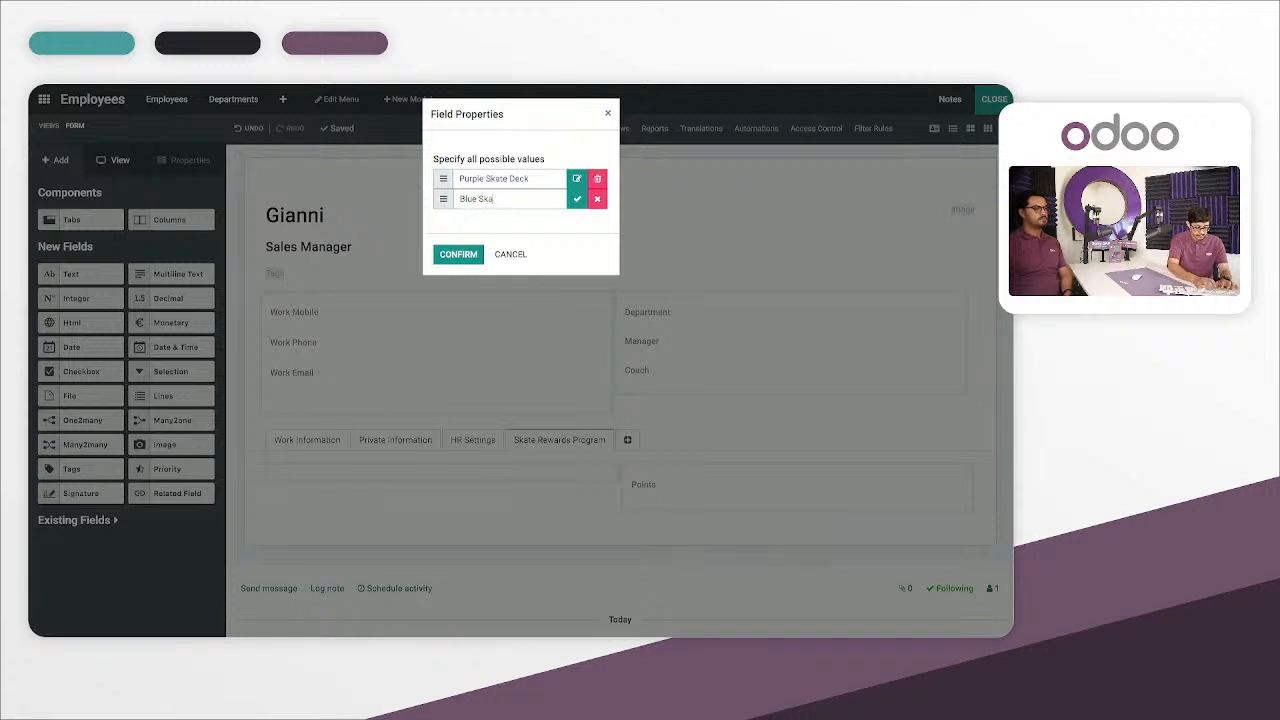
type("te Dw")
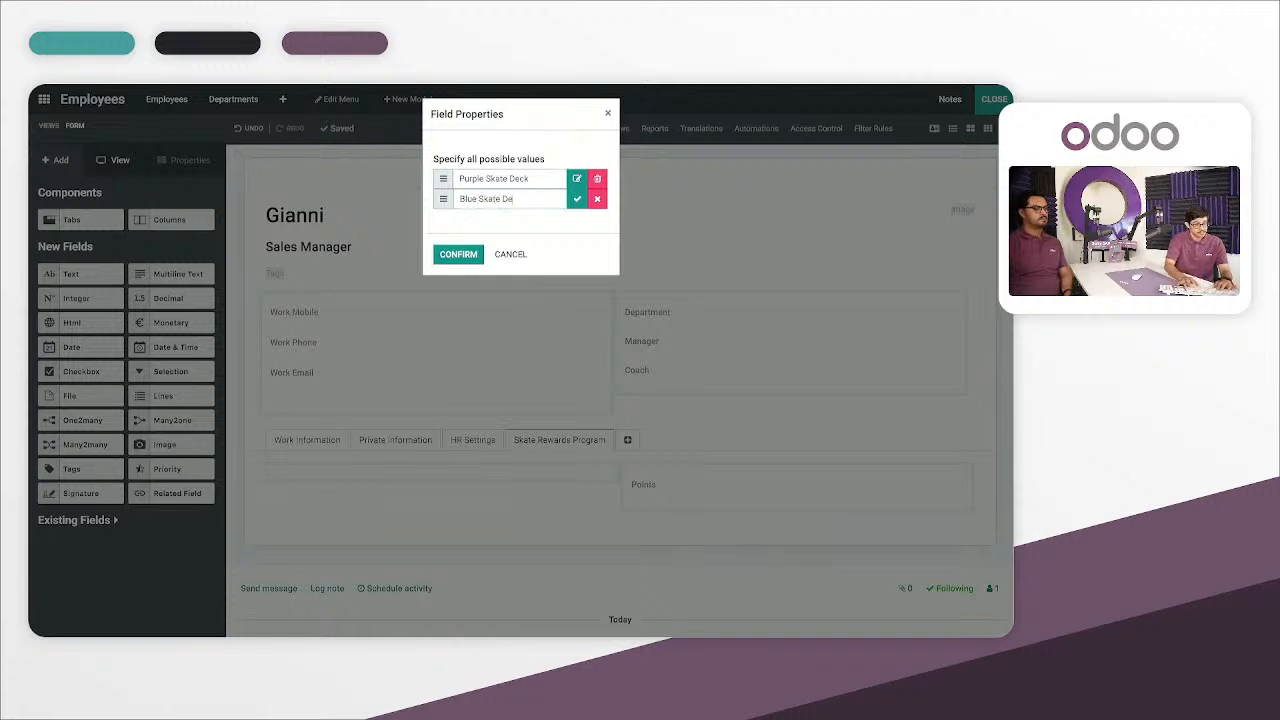
type("ck")
key("Return")
type("R")
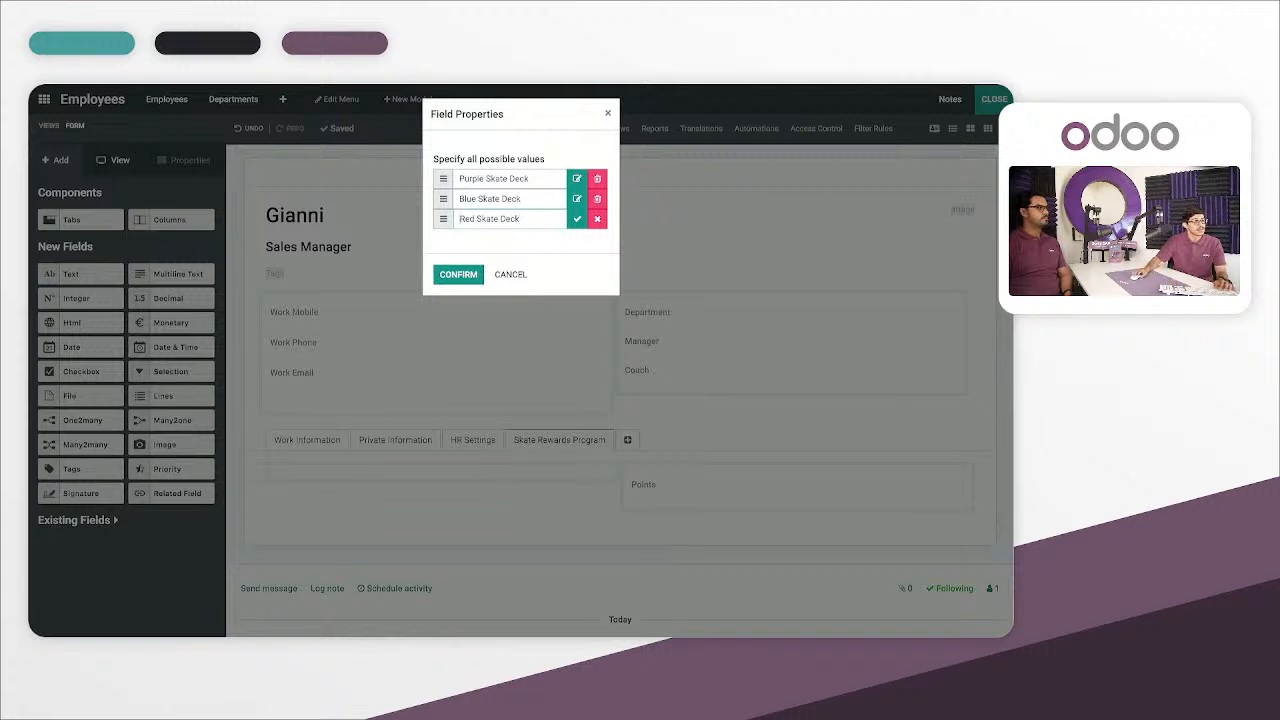
Step: Rename the purple and blue values to "Purple Skate Deck - 40 pt" and "Blue Skate Deck - 30 pt"
left_click(576, 179)
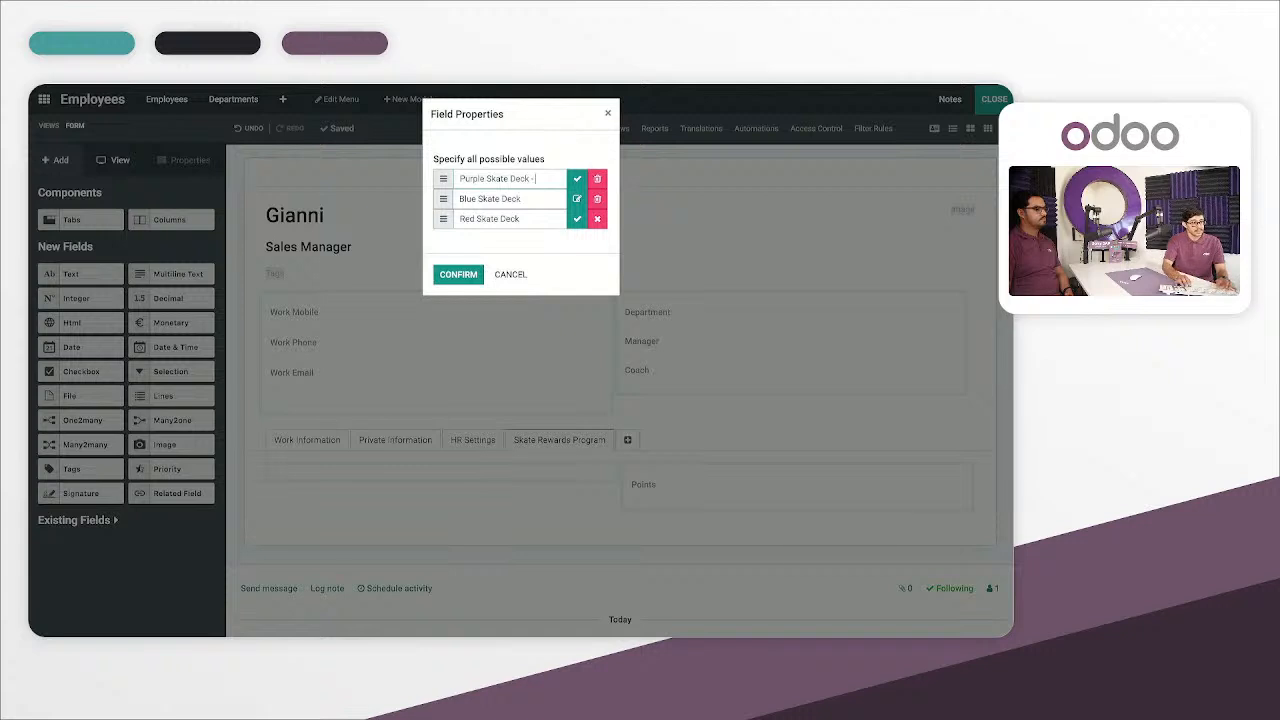
type("- 40 pt")
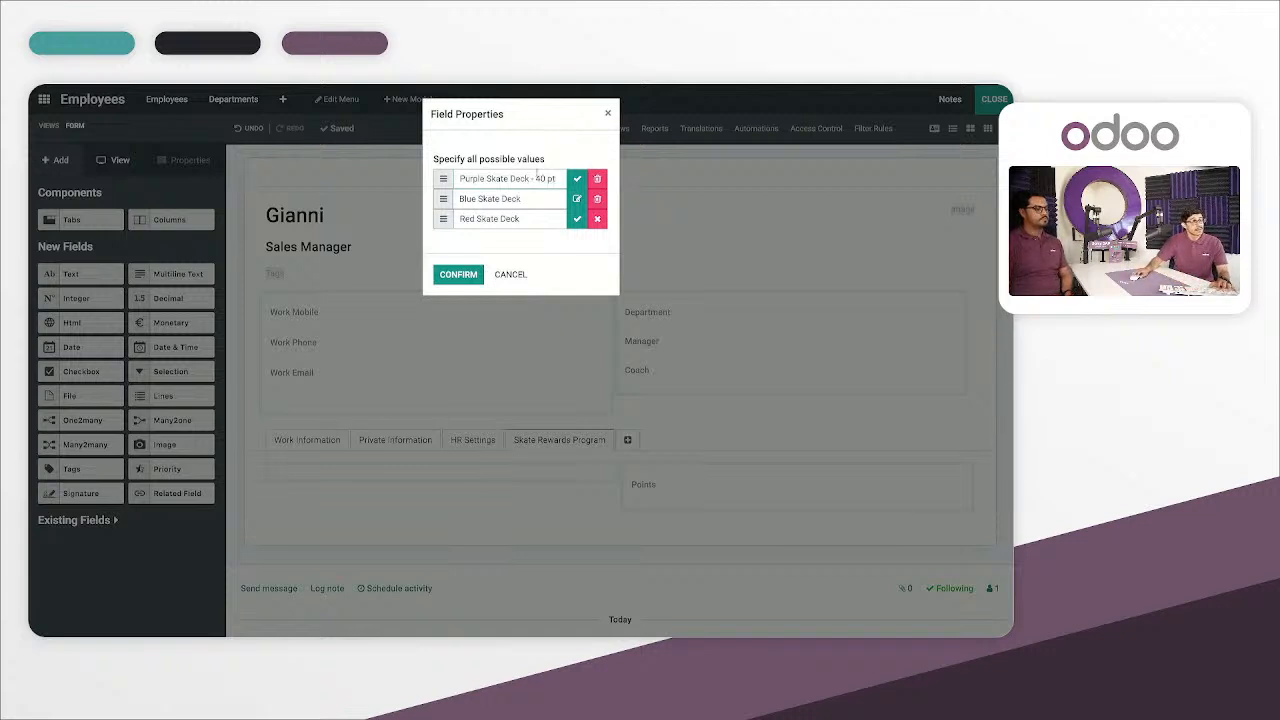
key("Return")
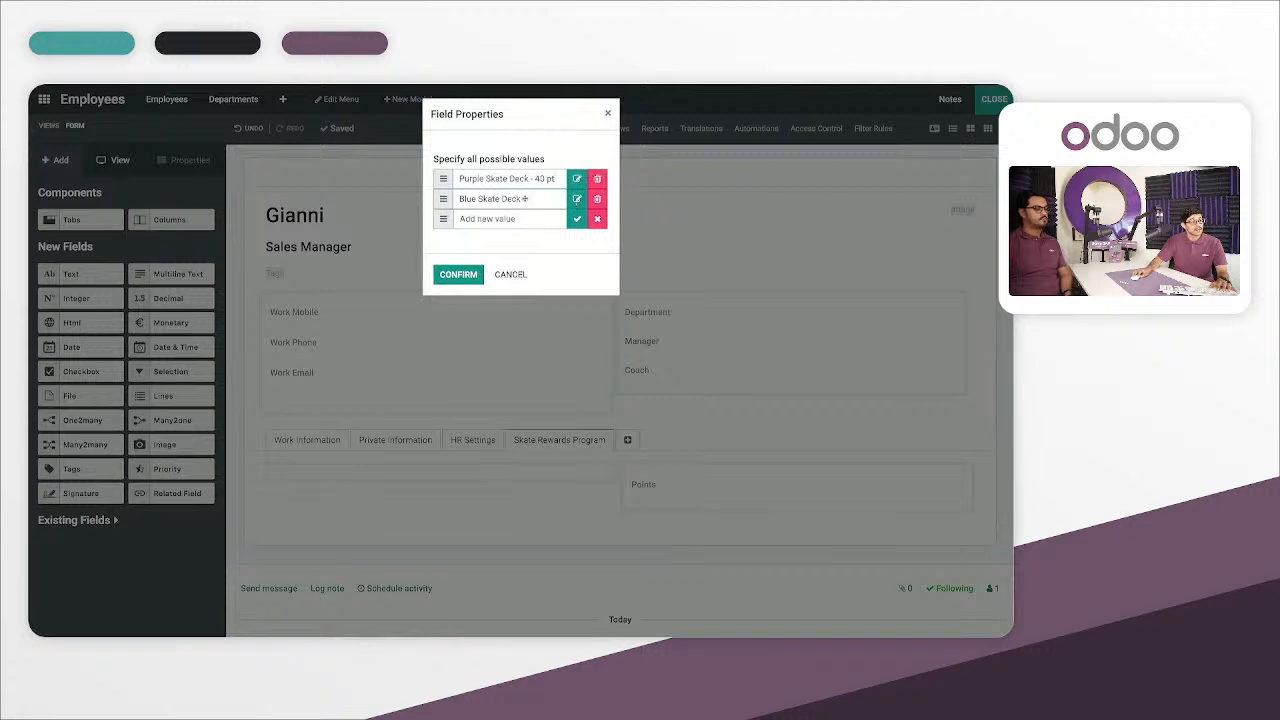
left_click(541, 198)
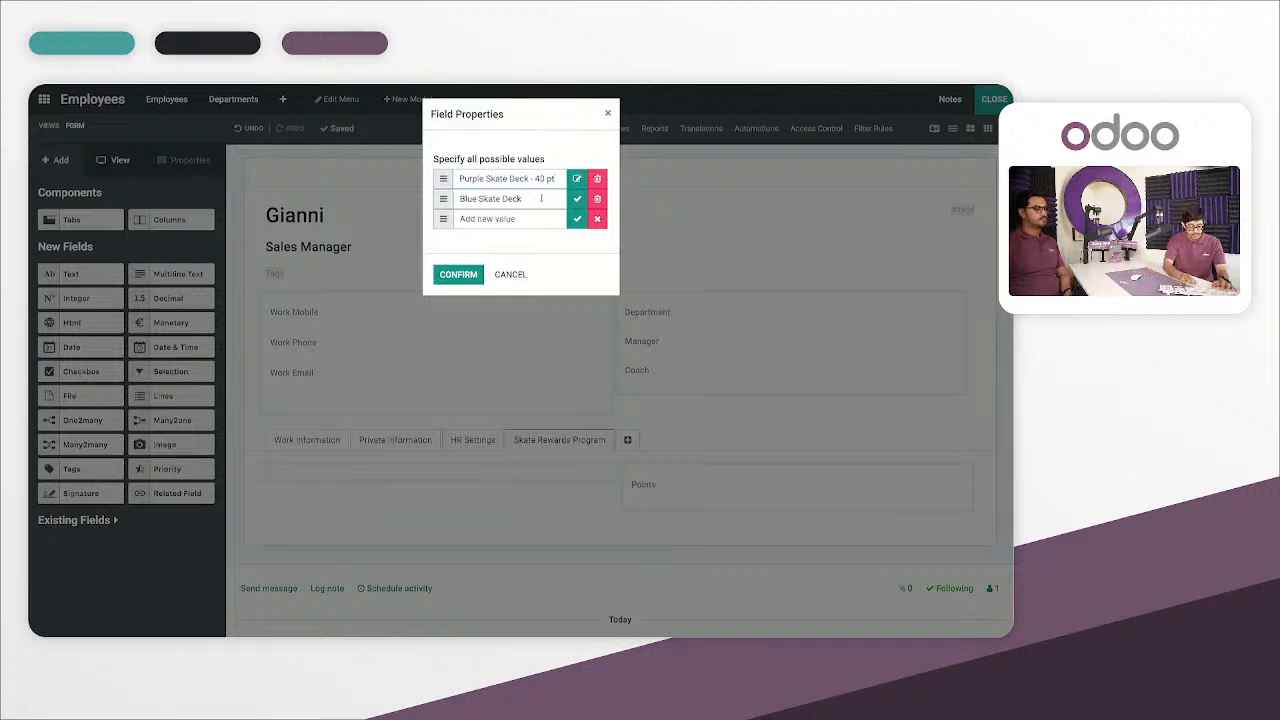
type("- 30")
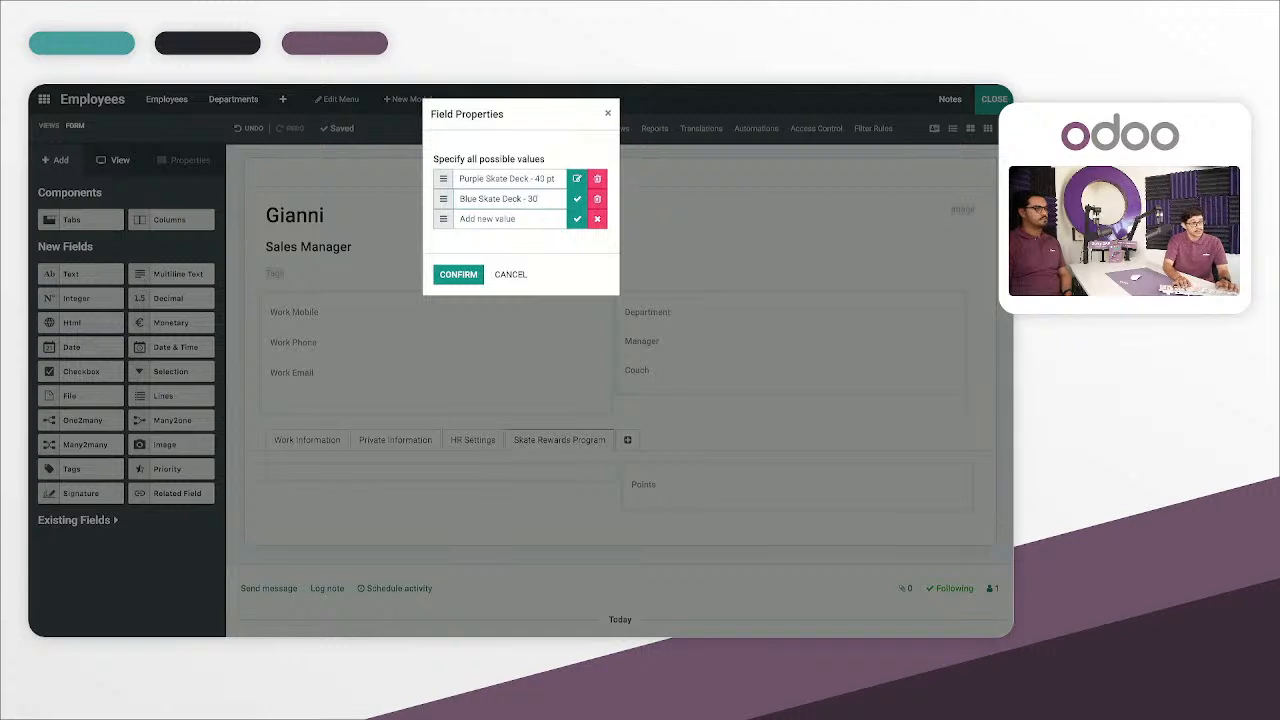
type(" pt")
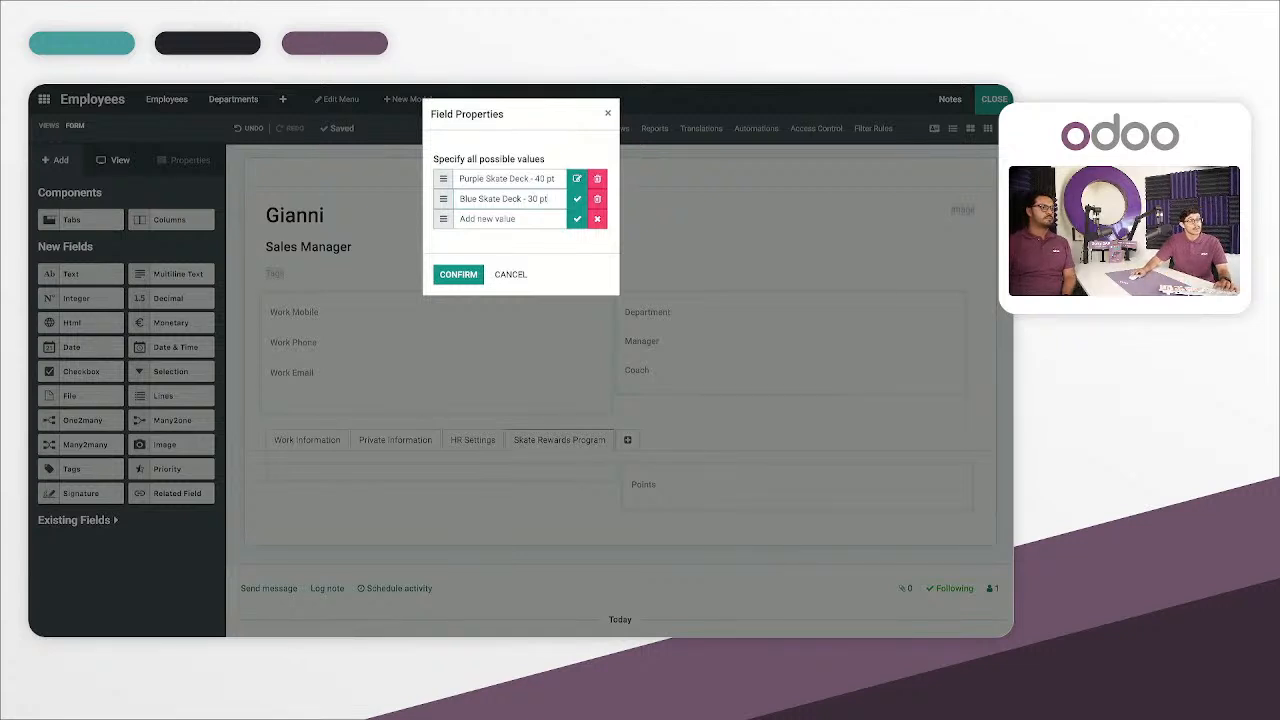
left_click(574, 206)
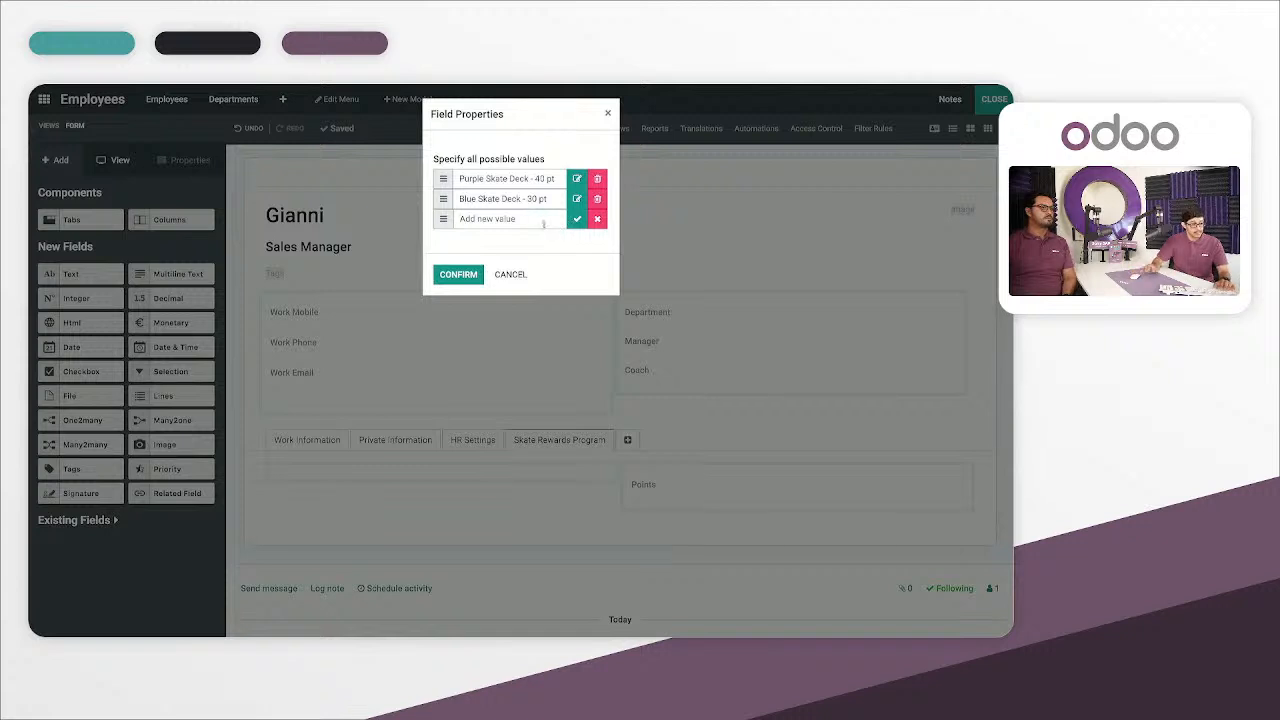
Step: Add the value "Red Skate Deck - 20 pt" and confirm the selection field's list of values
type("Red Skate")
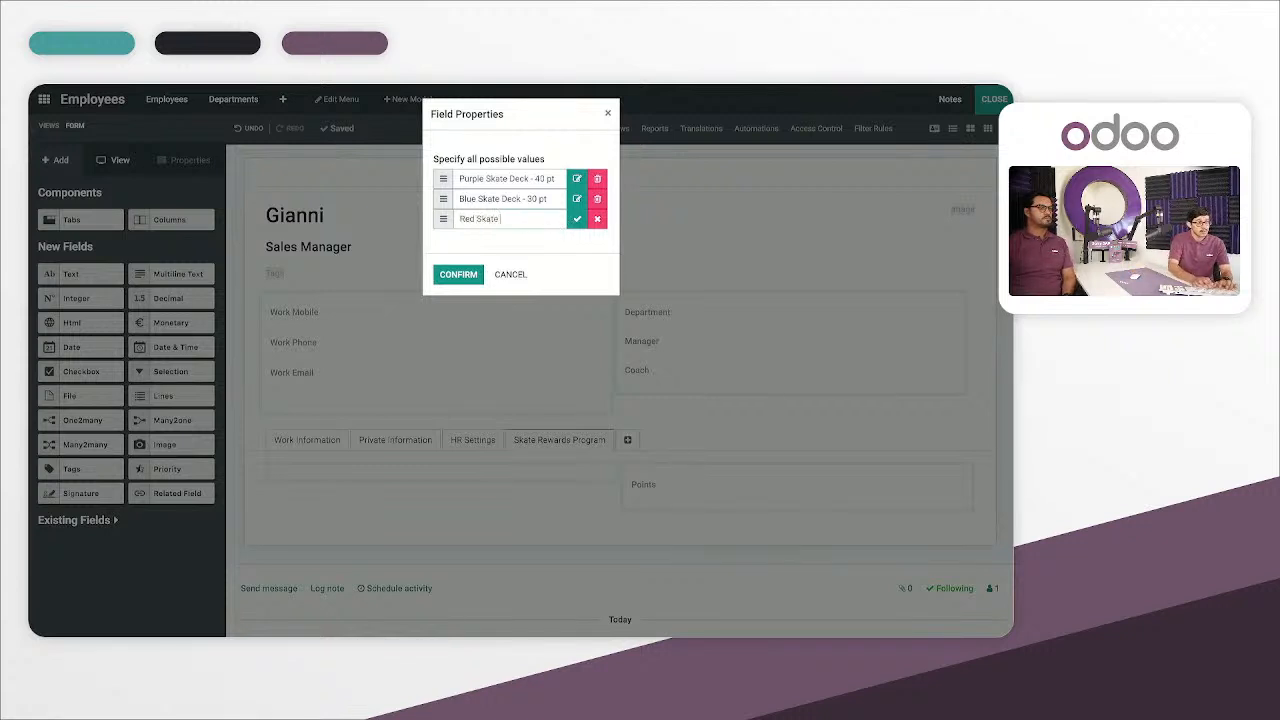
type(" Deck")
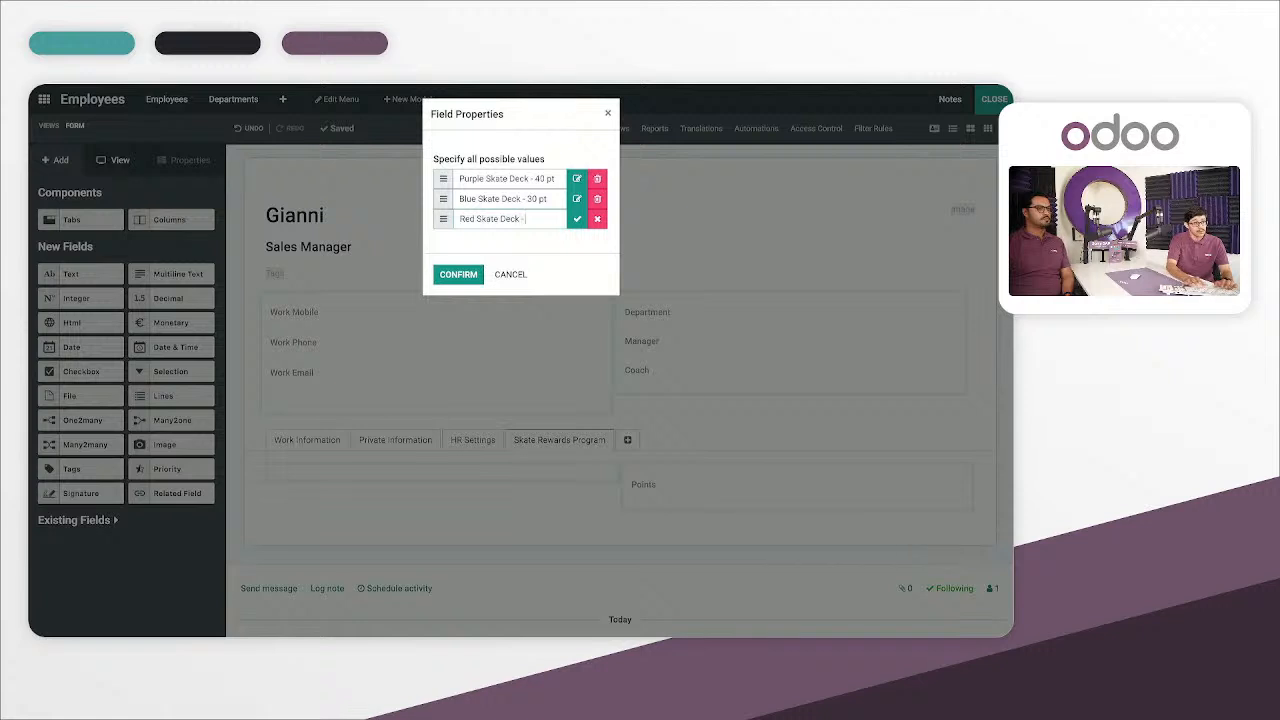
type(" - 20")
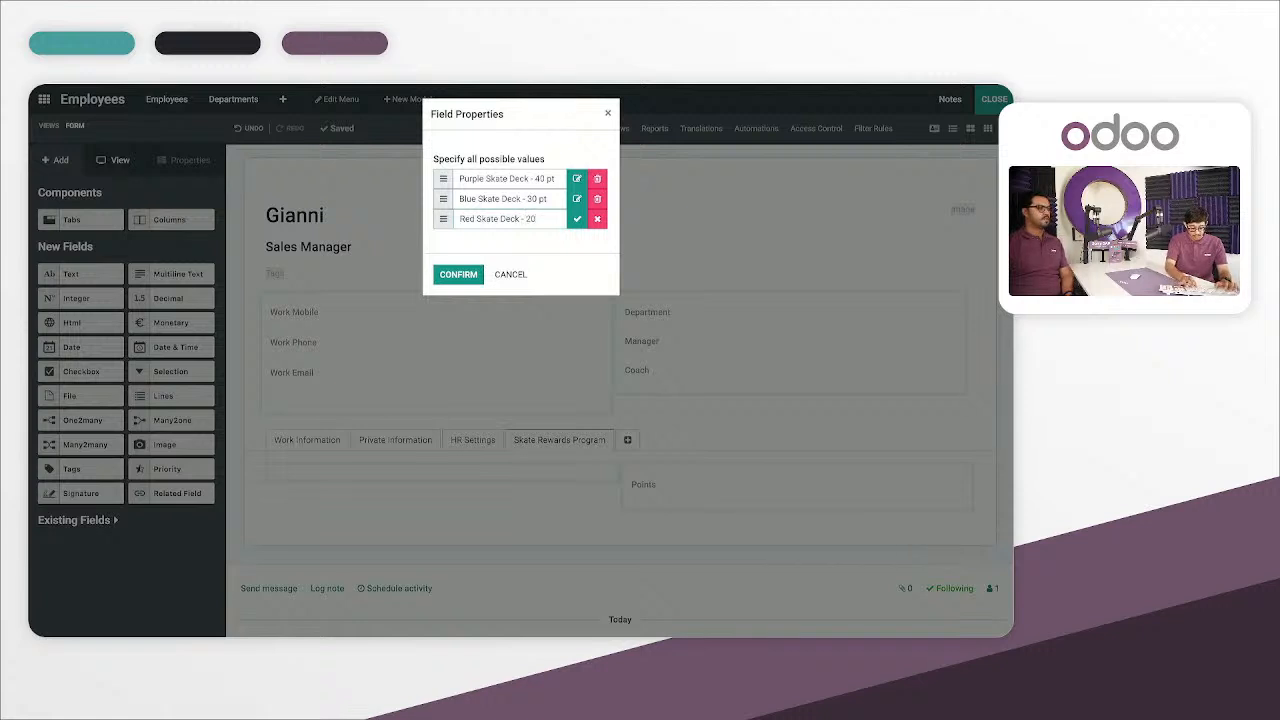
type(" pt")
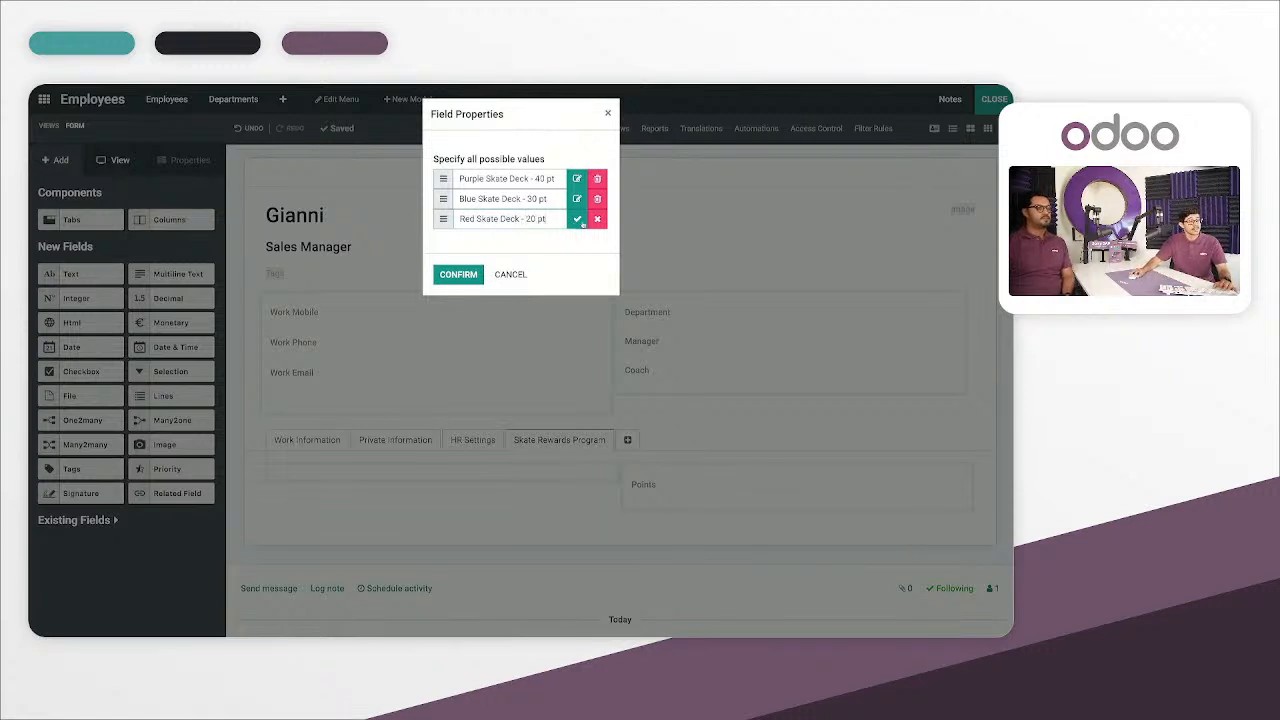
left_click(576, 219)
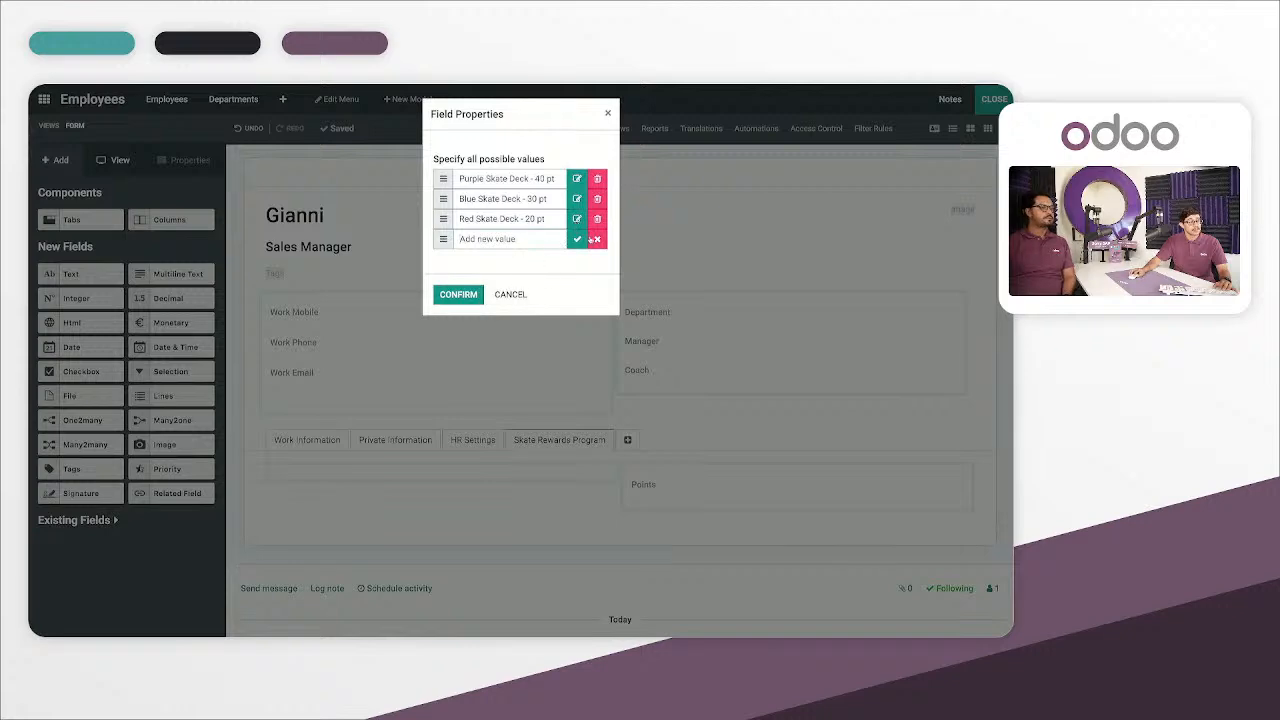
left_click(476, 290)
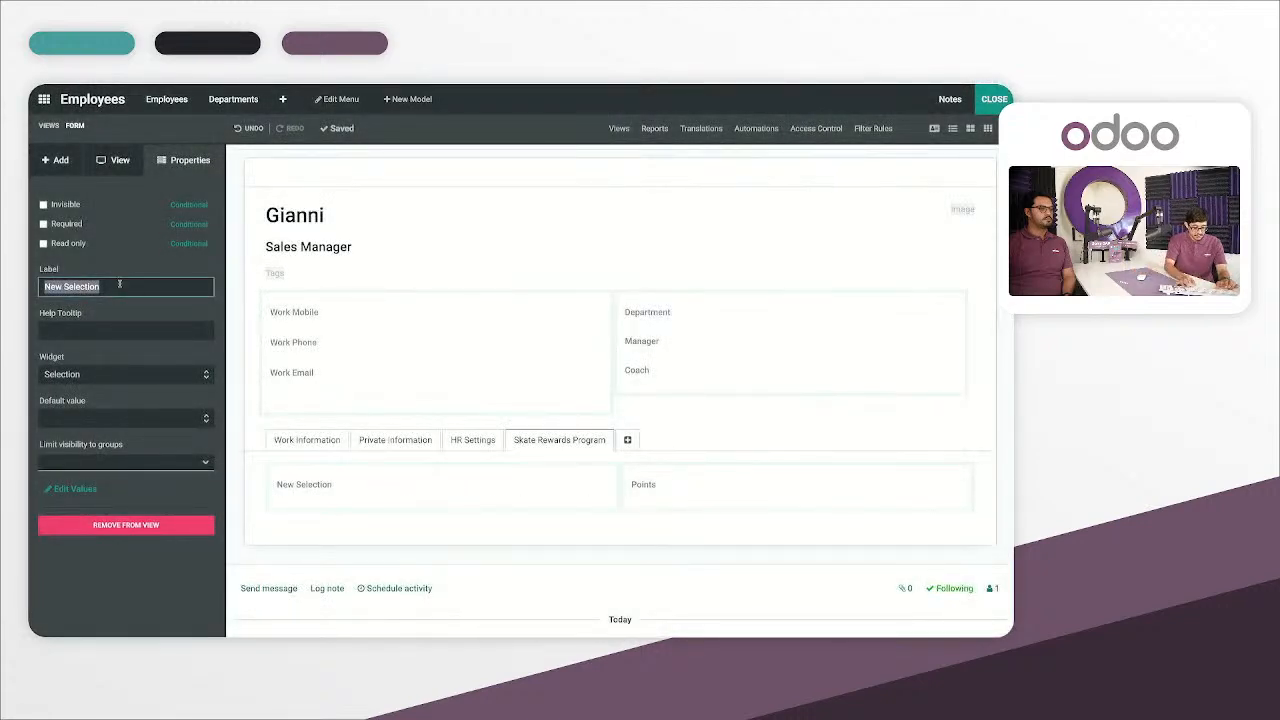
Step: Label the new selection field "Employee Rewards"
type("Skare")
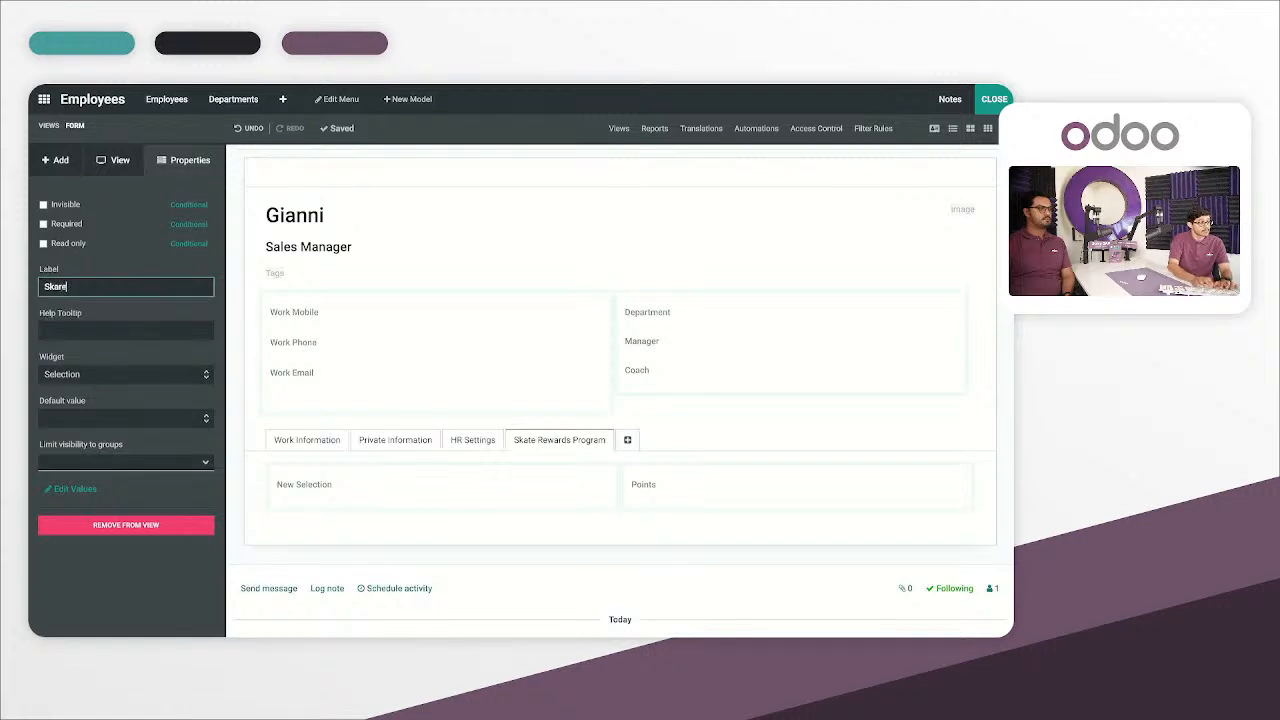
key("BackSpace")
key("BackSpace")
key("BackSpace")
key("BackSpace")
key("BackSpace")
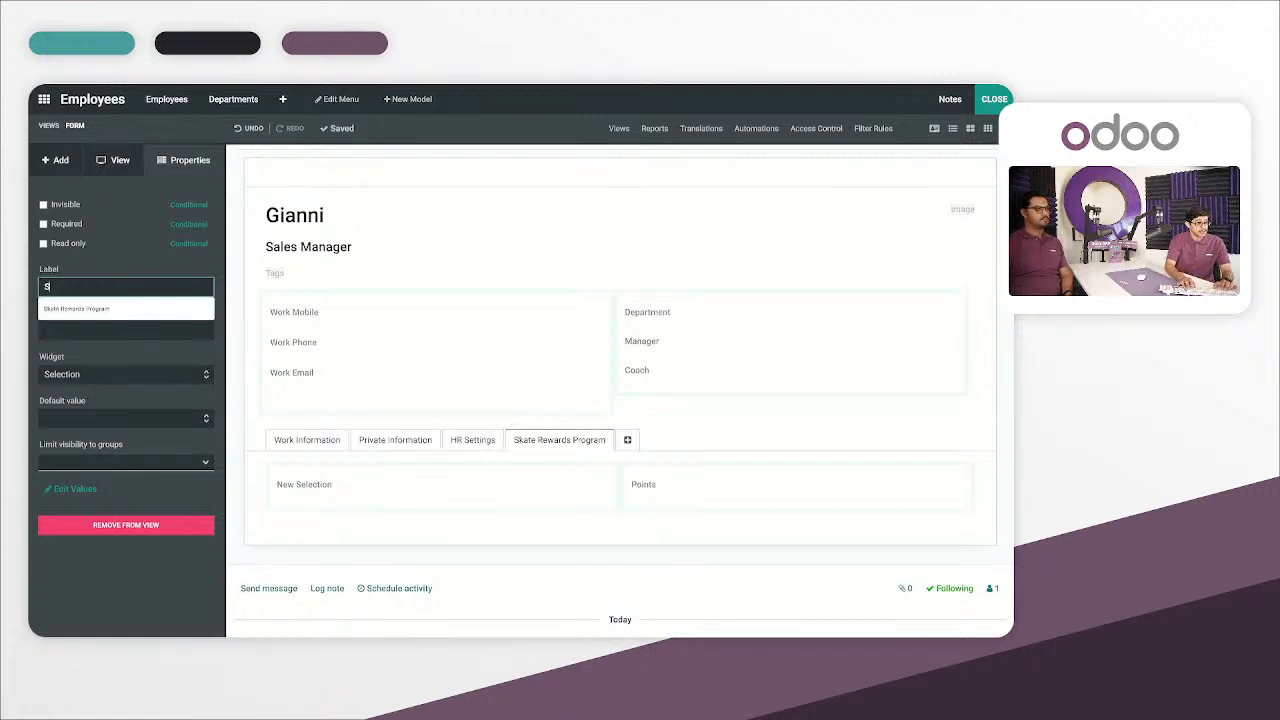
type("E")
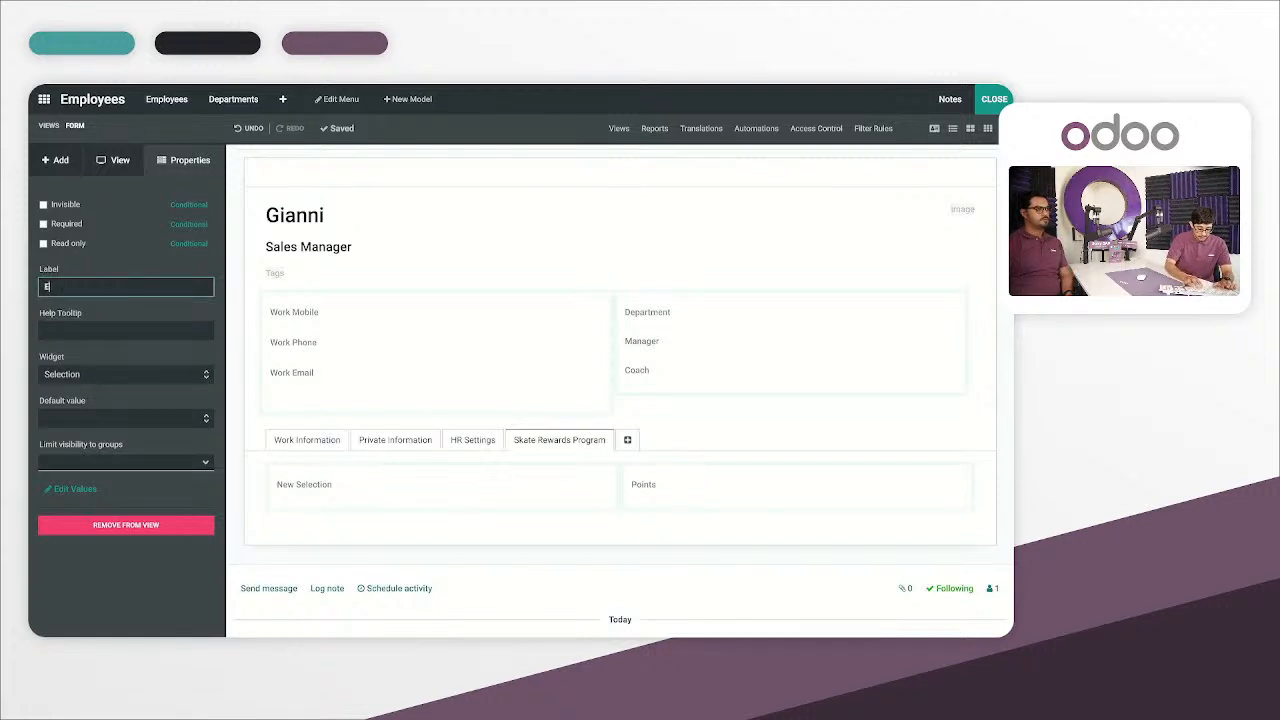
type("mployee")
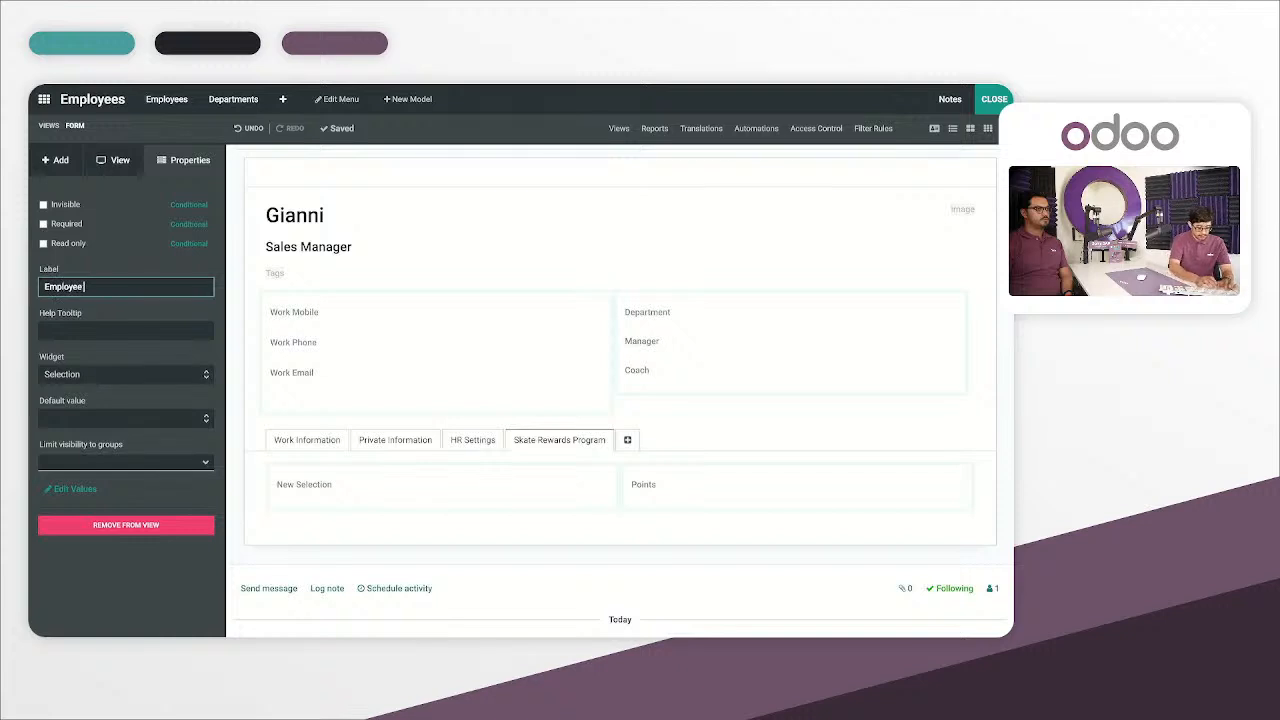
type(" Rewards")
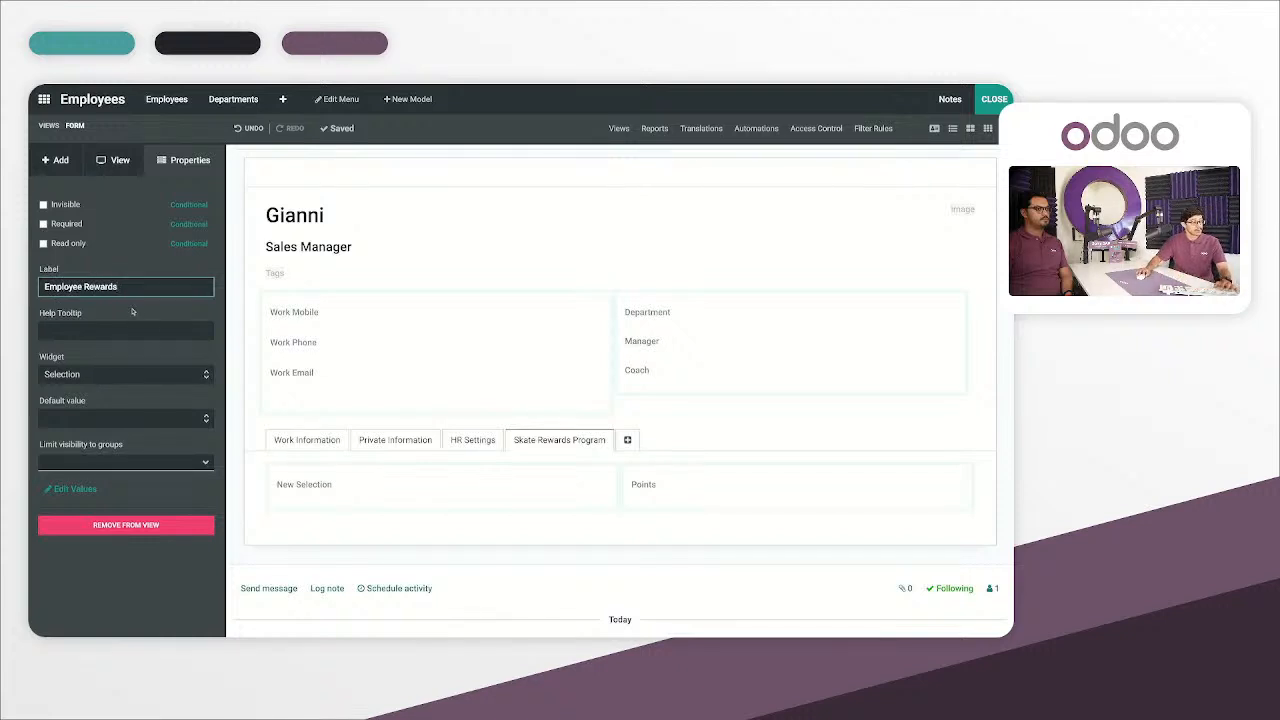
left_click(466, 521)
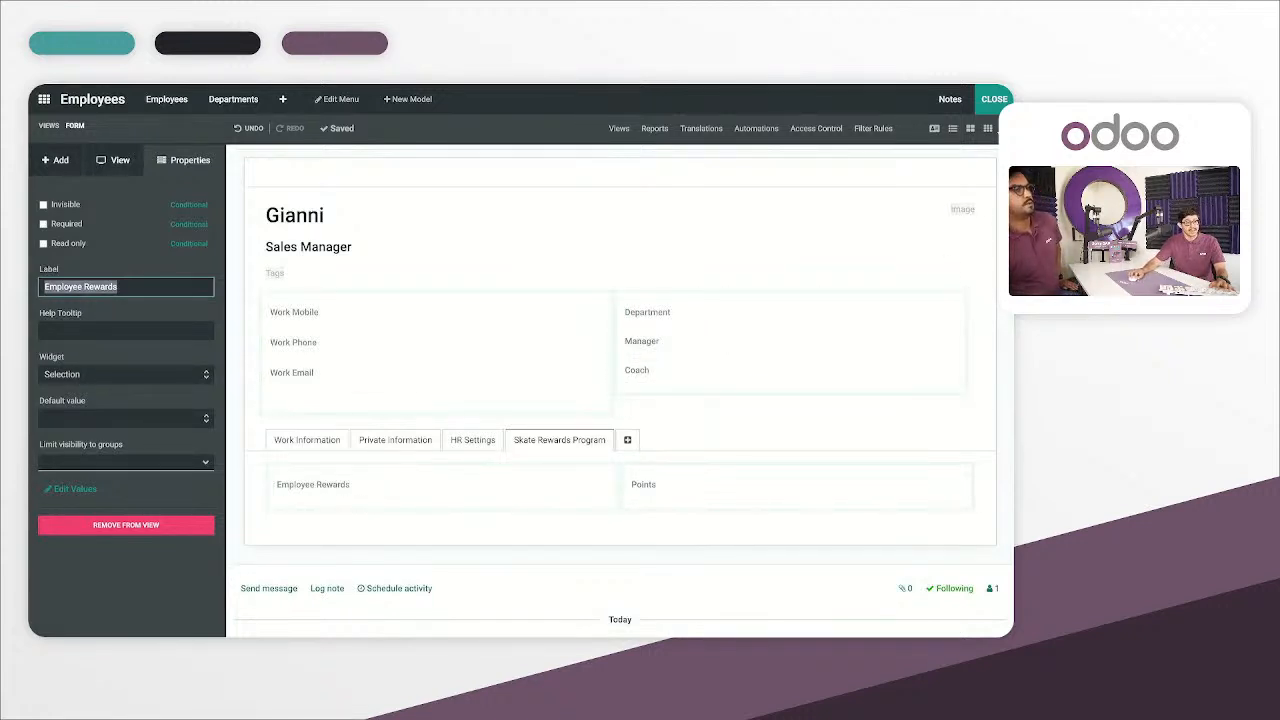
Step: Close Studio and show the Skate Rewards Program tab on the Sales Manager's employee record
left_click(994, 99)
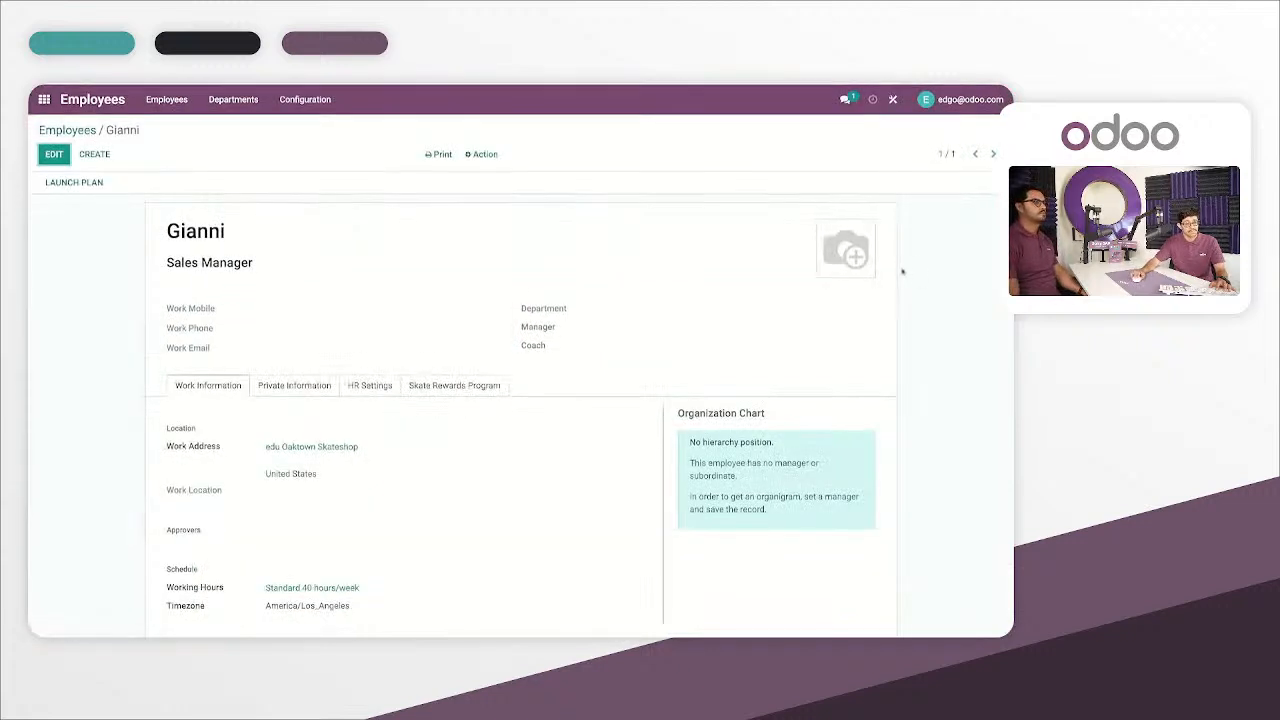
scroll(673, 296, "down", 1)
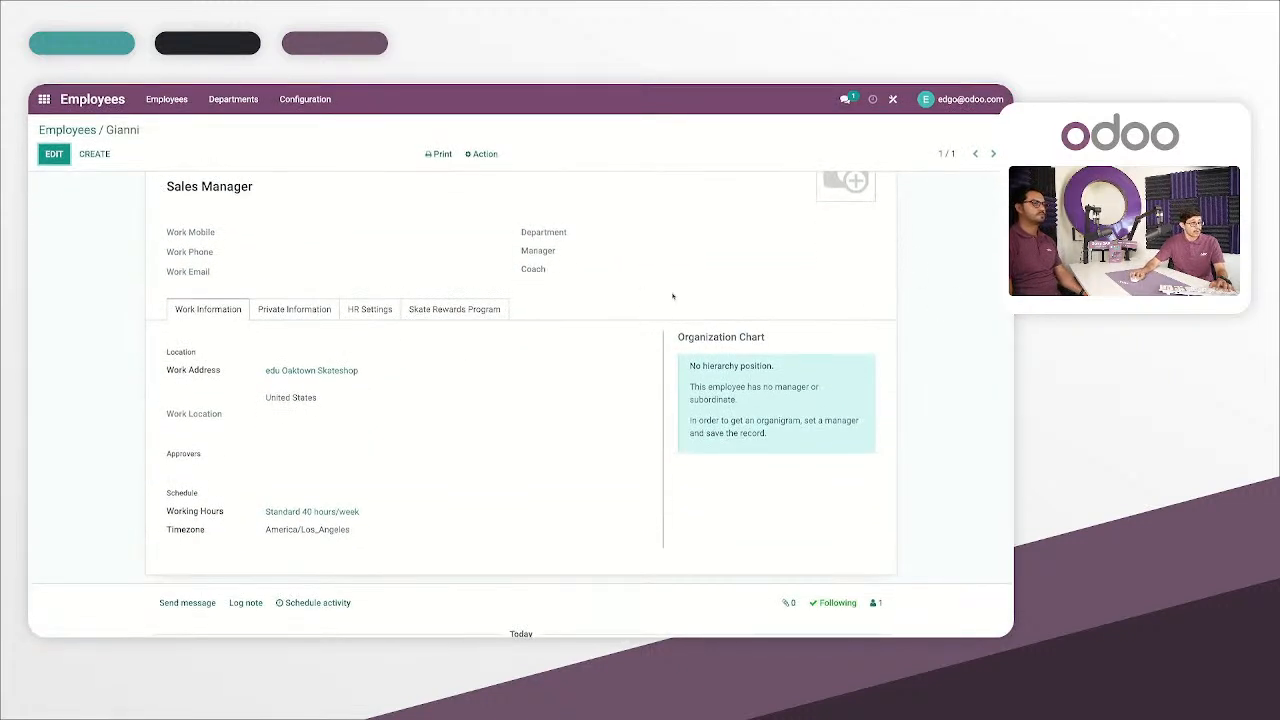
left_click(437, 309)
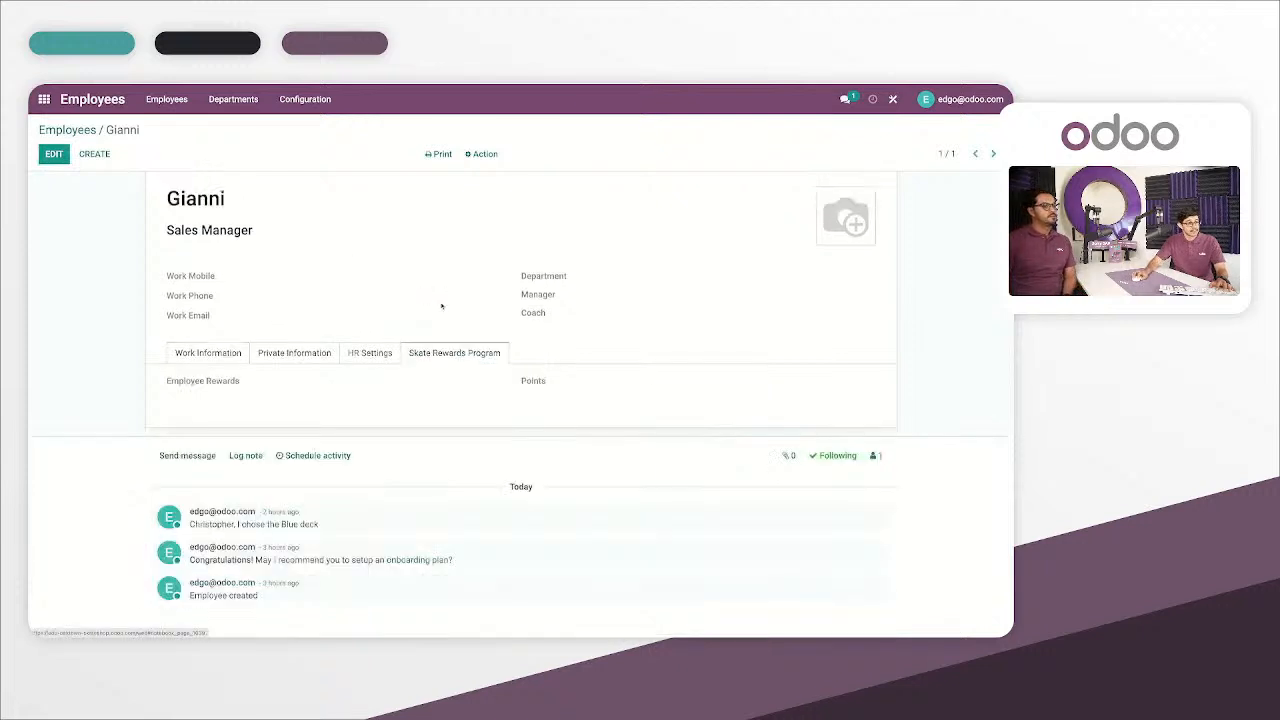
Step: Edit the Sales Manager's employee record, setting Points to 50 and Employee Rewards to "Purple Skate Deck - 40 pt"
left_click(54, 160)
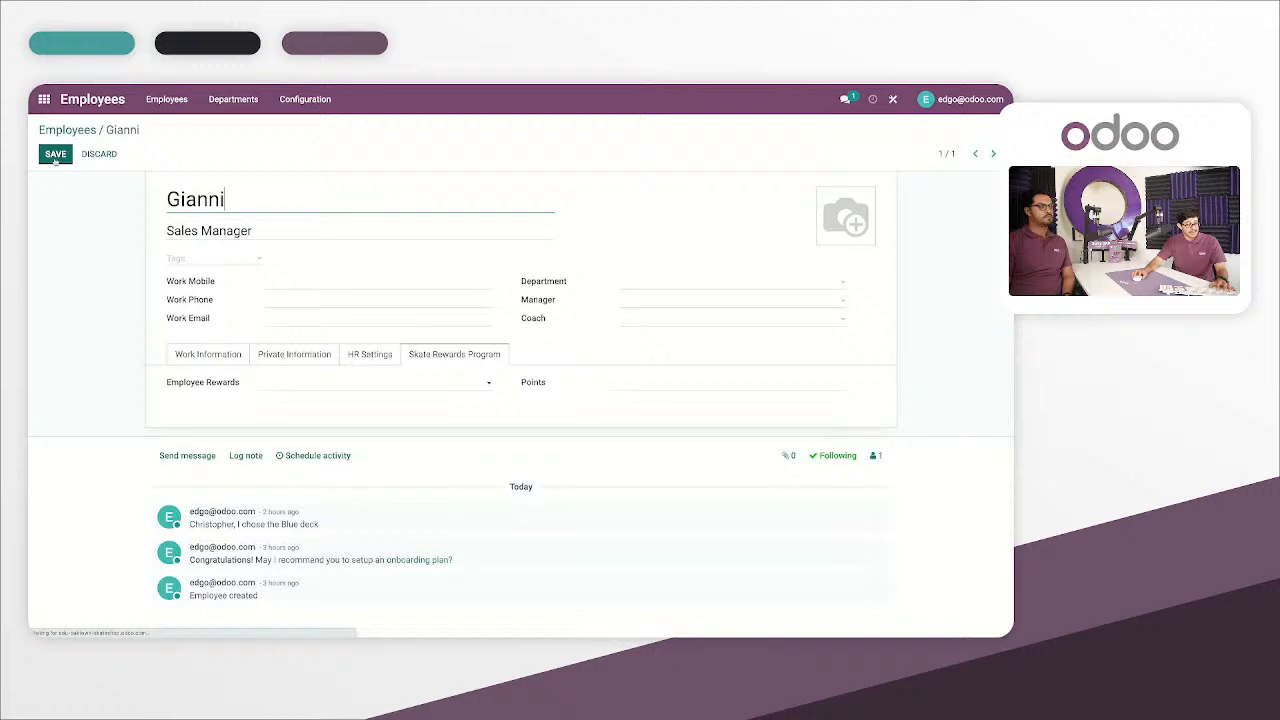
left_click(635, 379)
type("50")
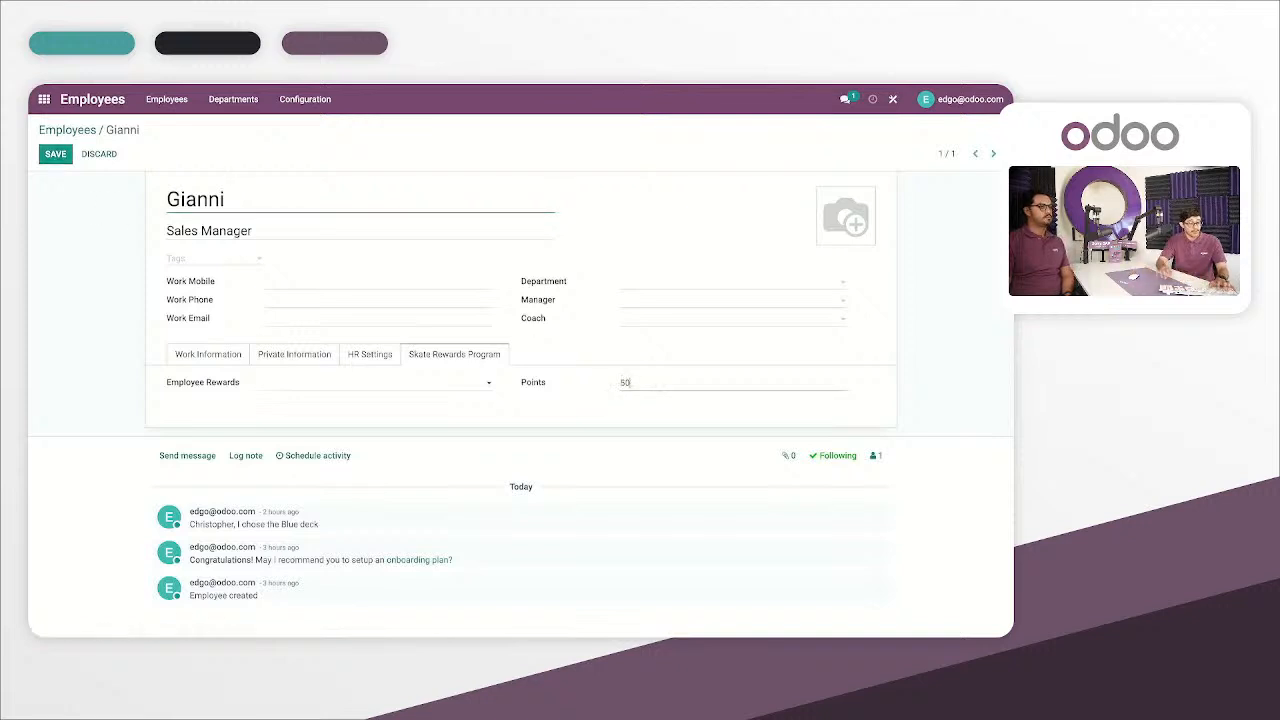
left_click(659, 409)
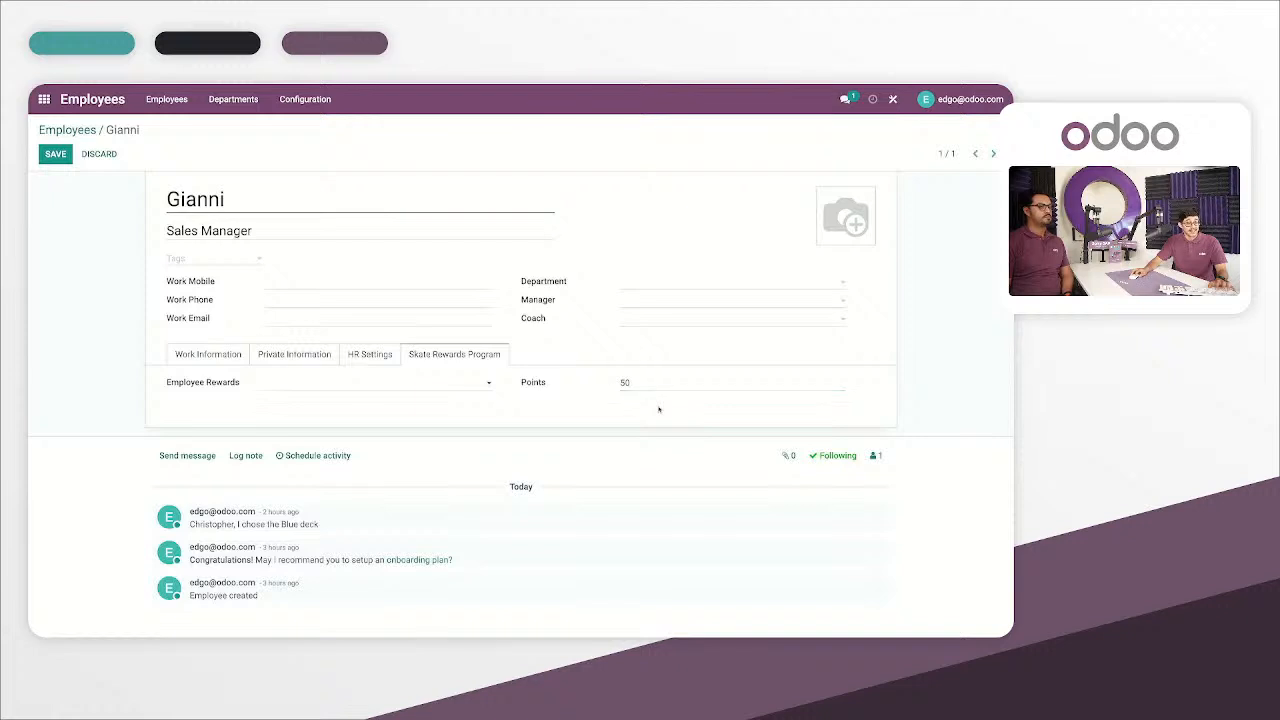
left_click(488, 385)
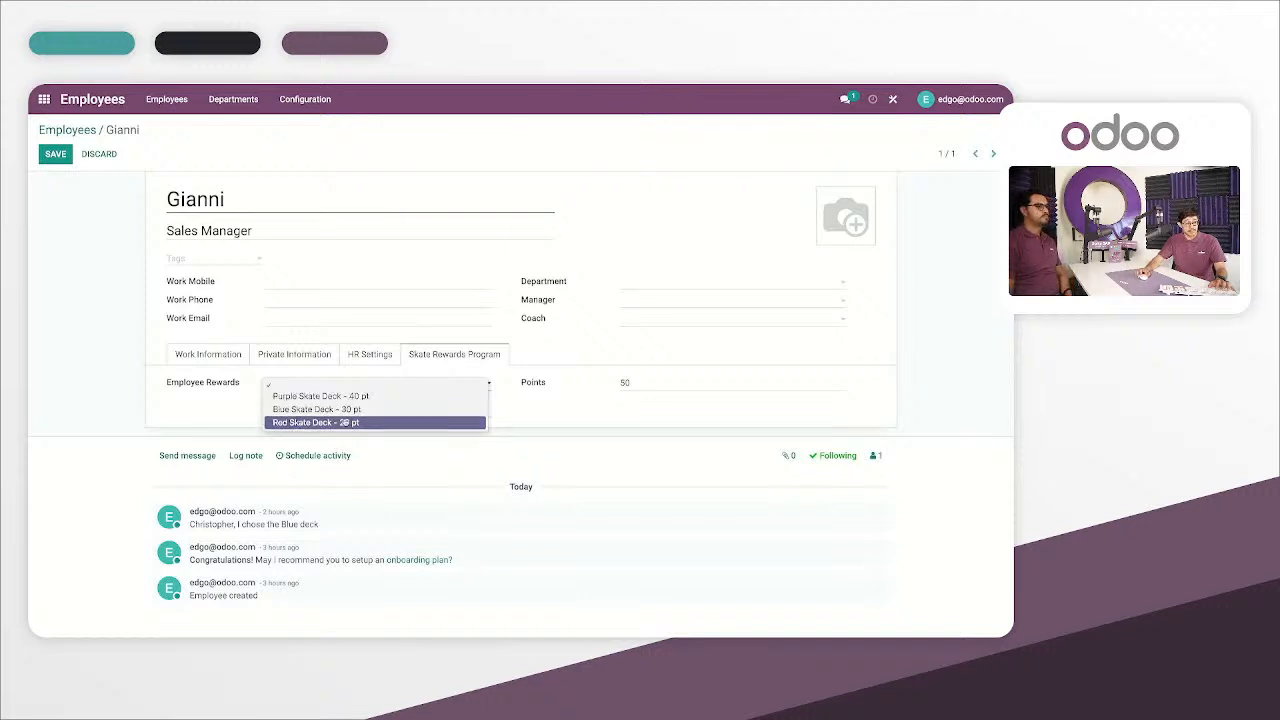
left_click(241, 415)
left_click(276, 390)
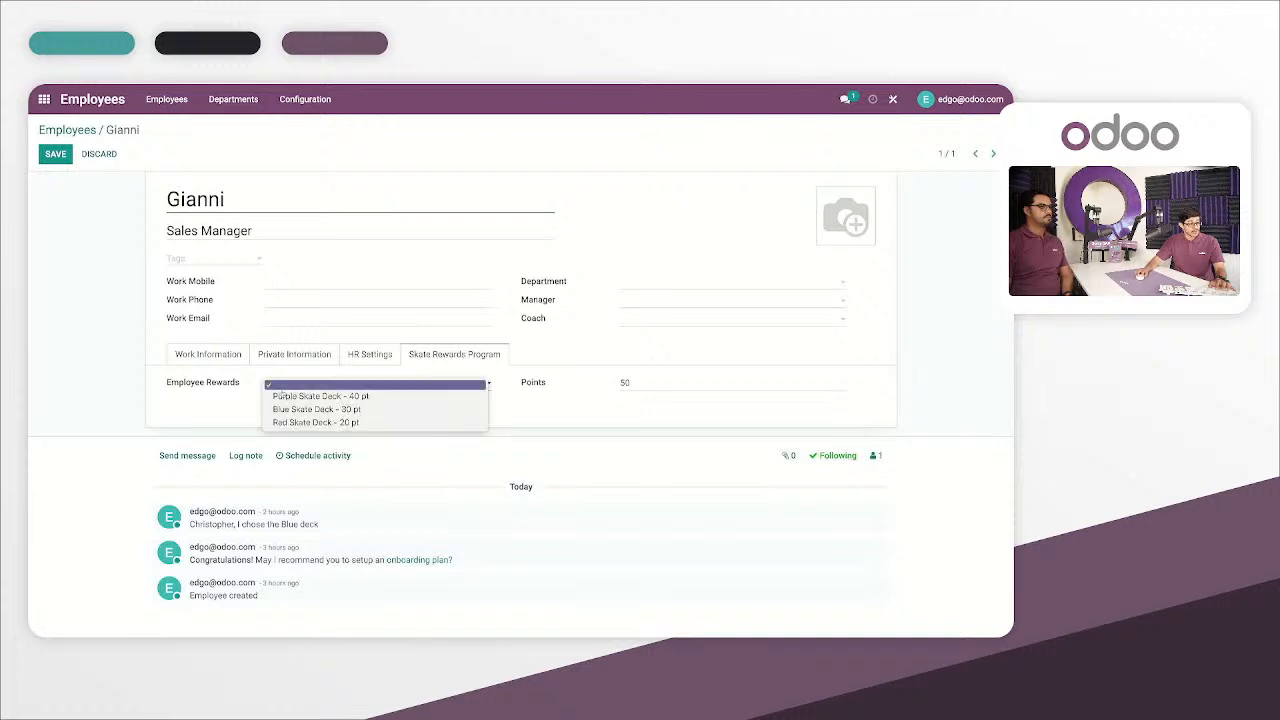
left_click(324, 399)
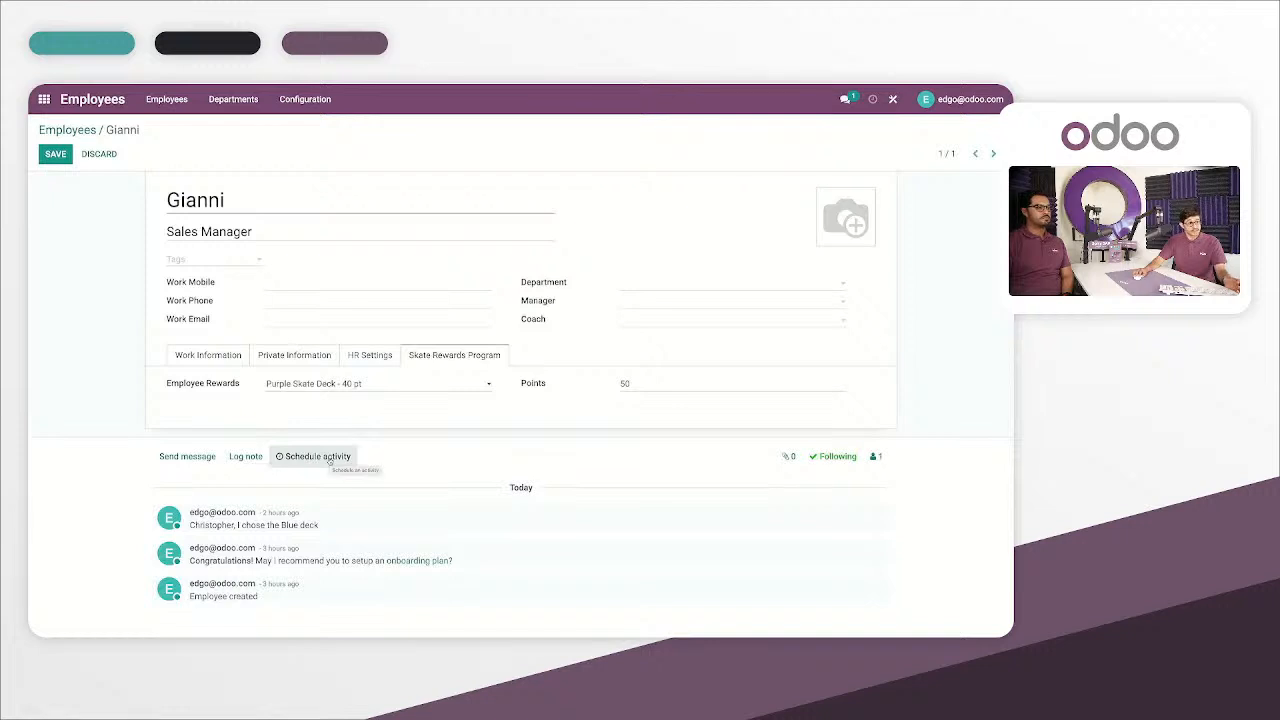
Step: Log an internal note on the employee record that greets the colleague by first name and says "I am claiming the purple deck"
left_click(244, 456)
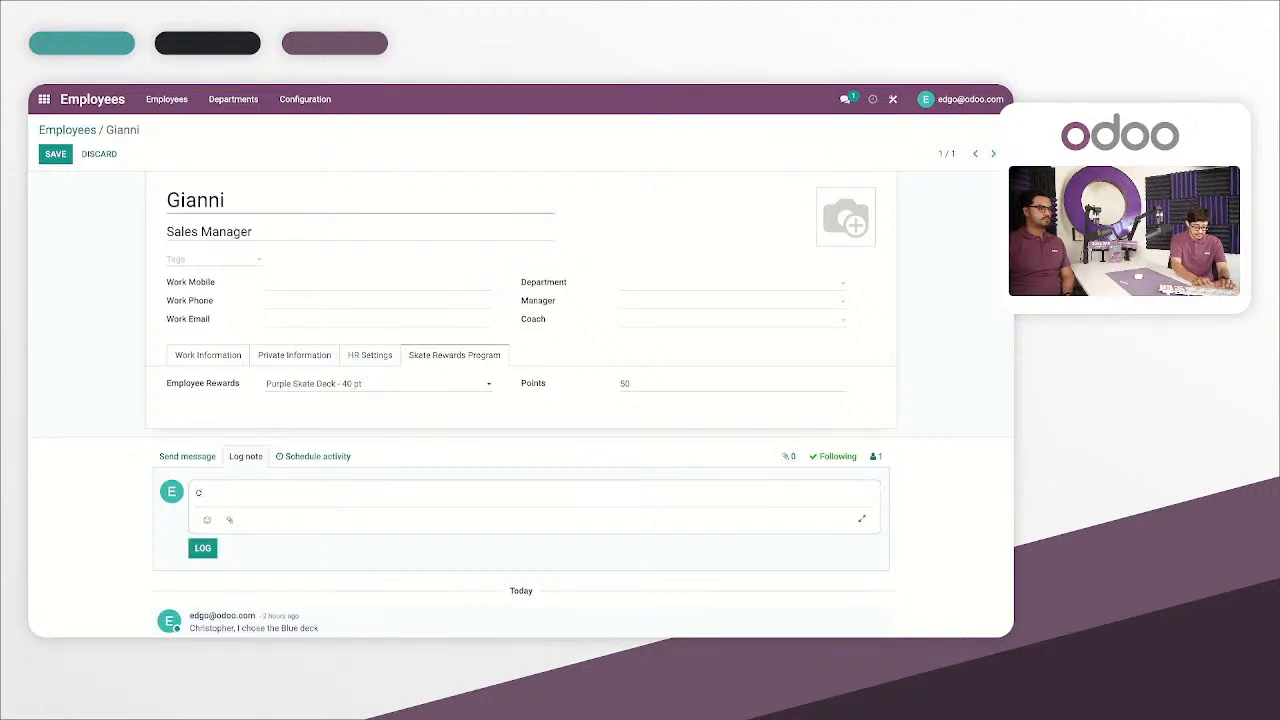
type("Hi Ch")
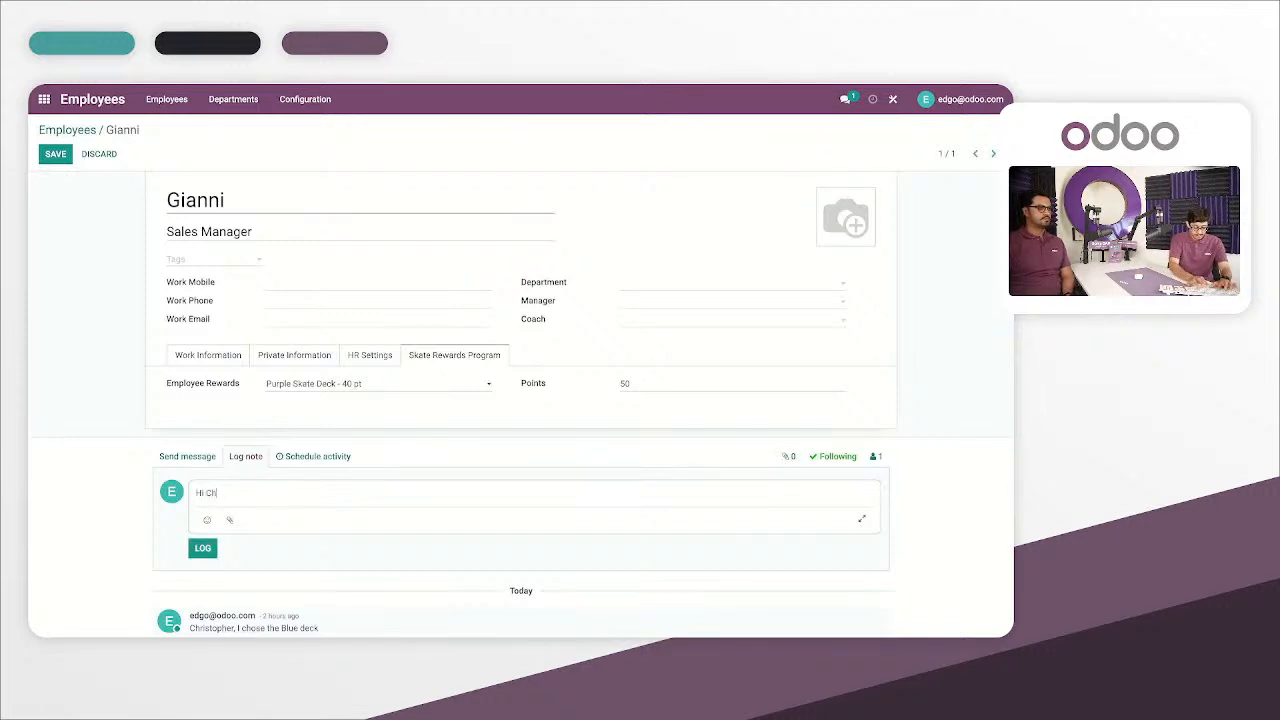
type("ristopher")
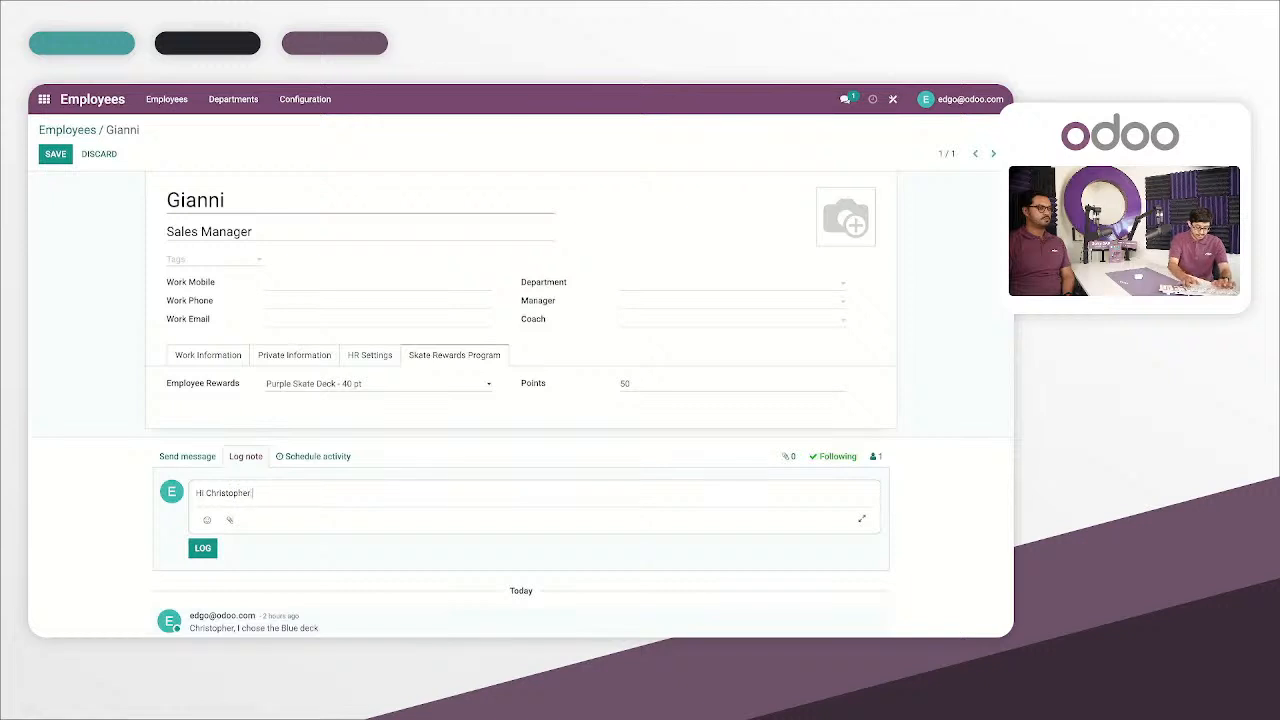
type(", I am")
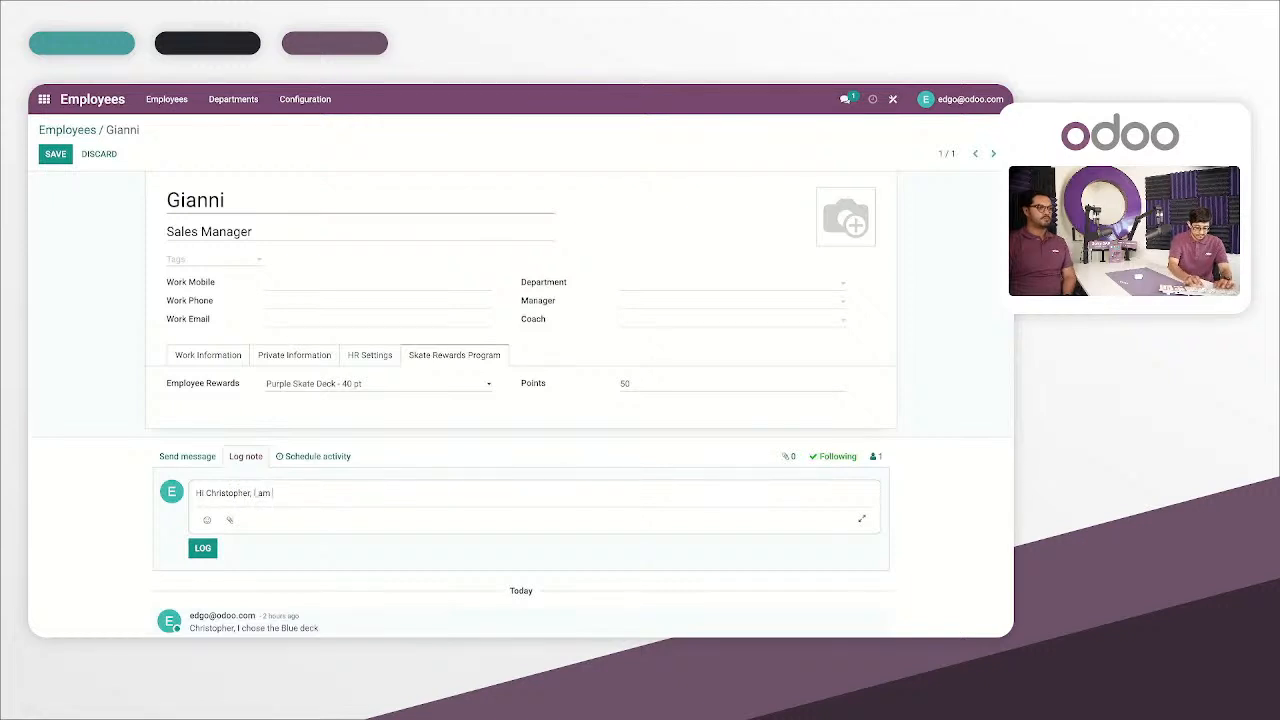
type(" claimiung ")
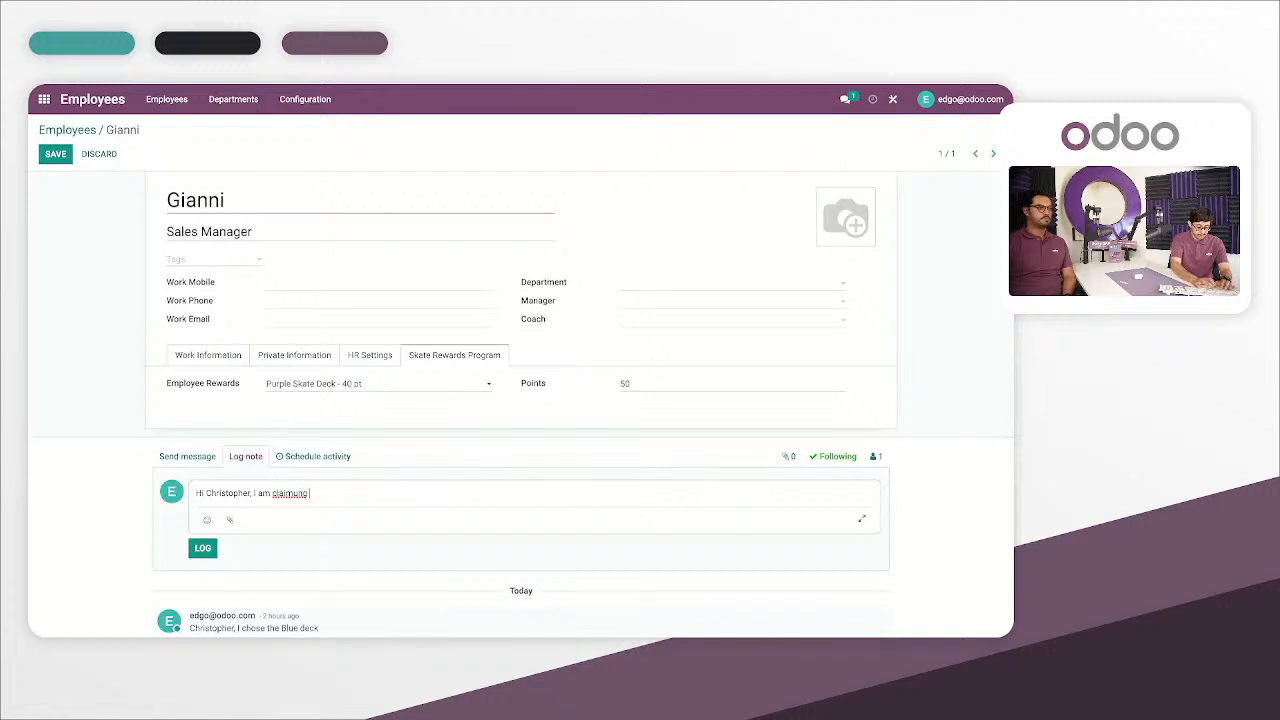
type("the purple")
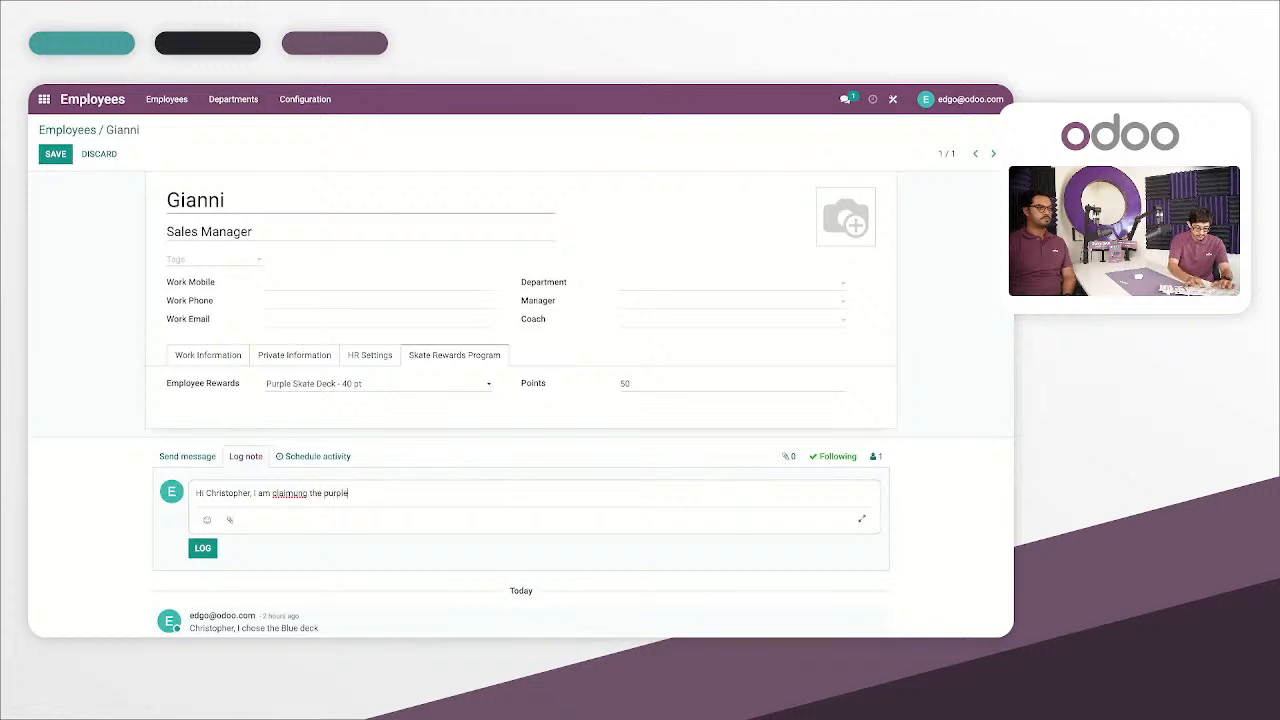
type(" deck")
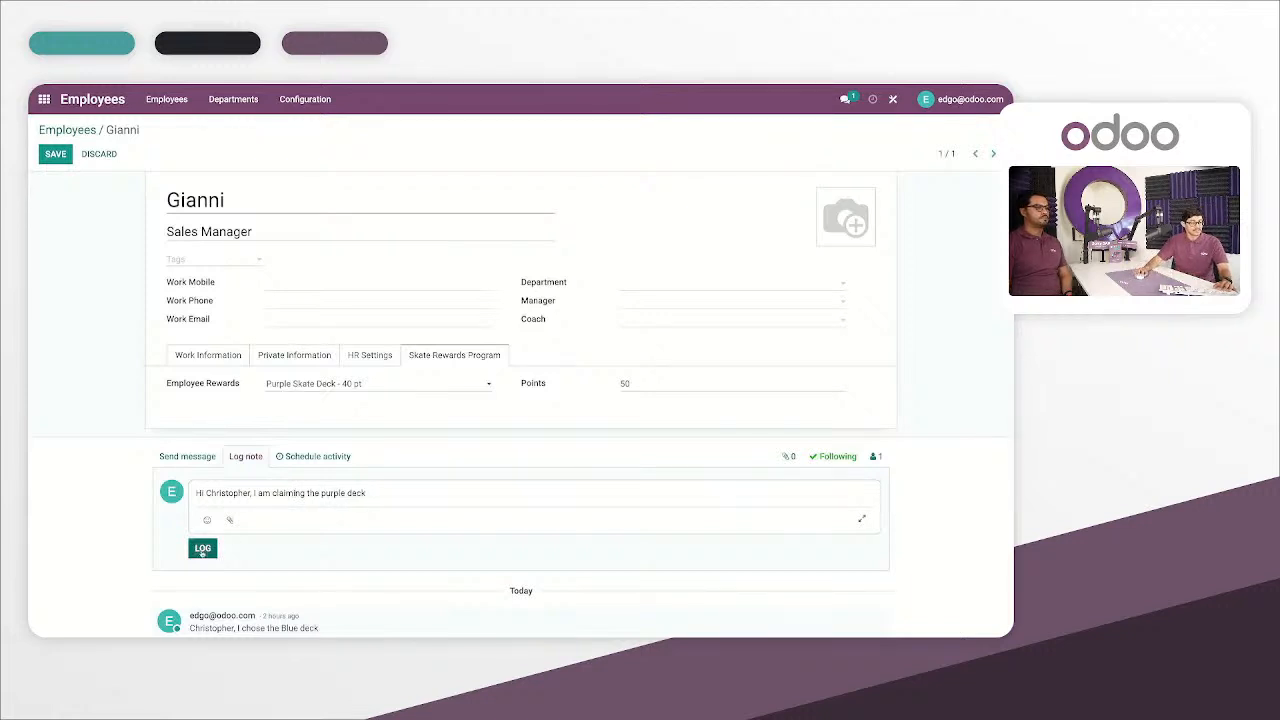
left_click(203, 549)
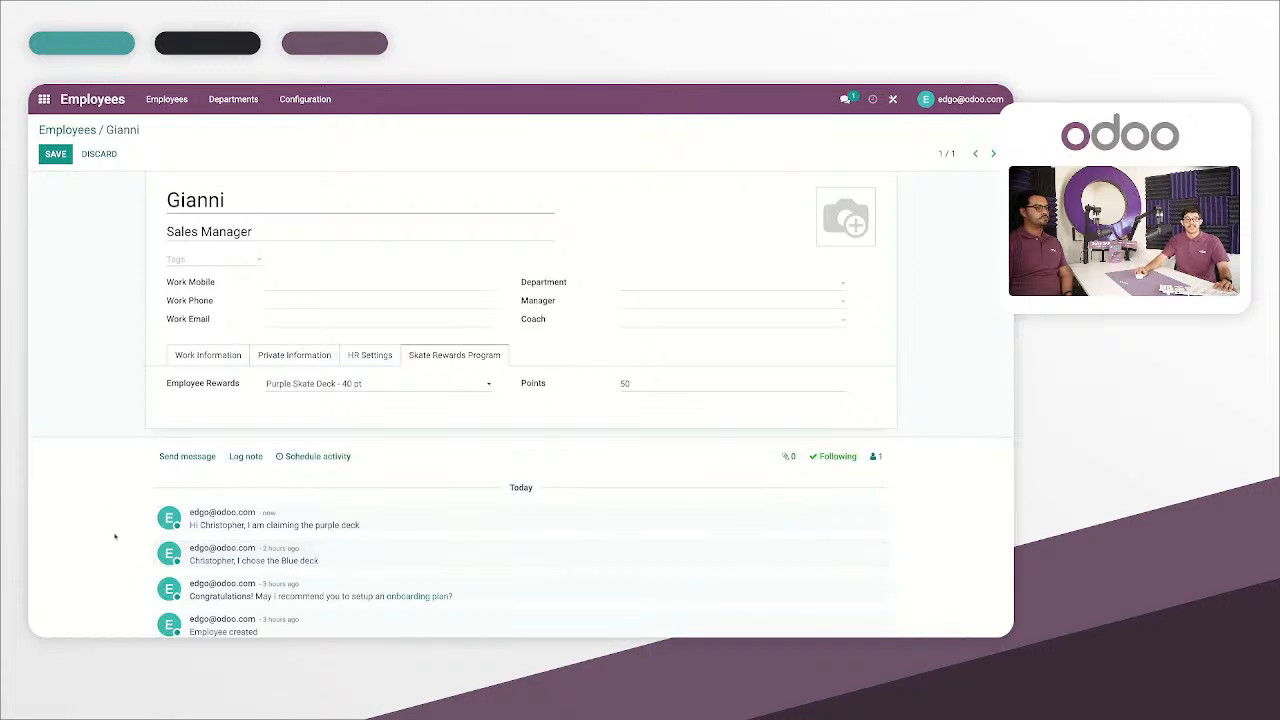
Step: Save the employee record and review the chosen reward, points and logged note
scroll(118, 539, "down", 1)
scroll(120, 545, "up", 2)
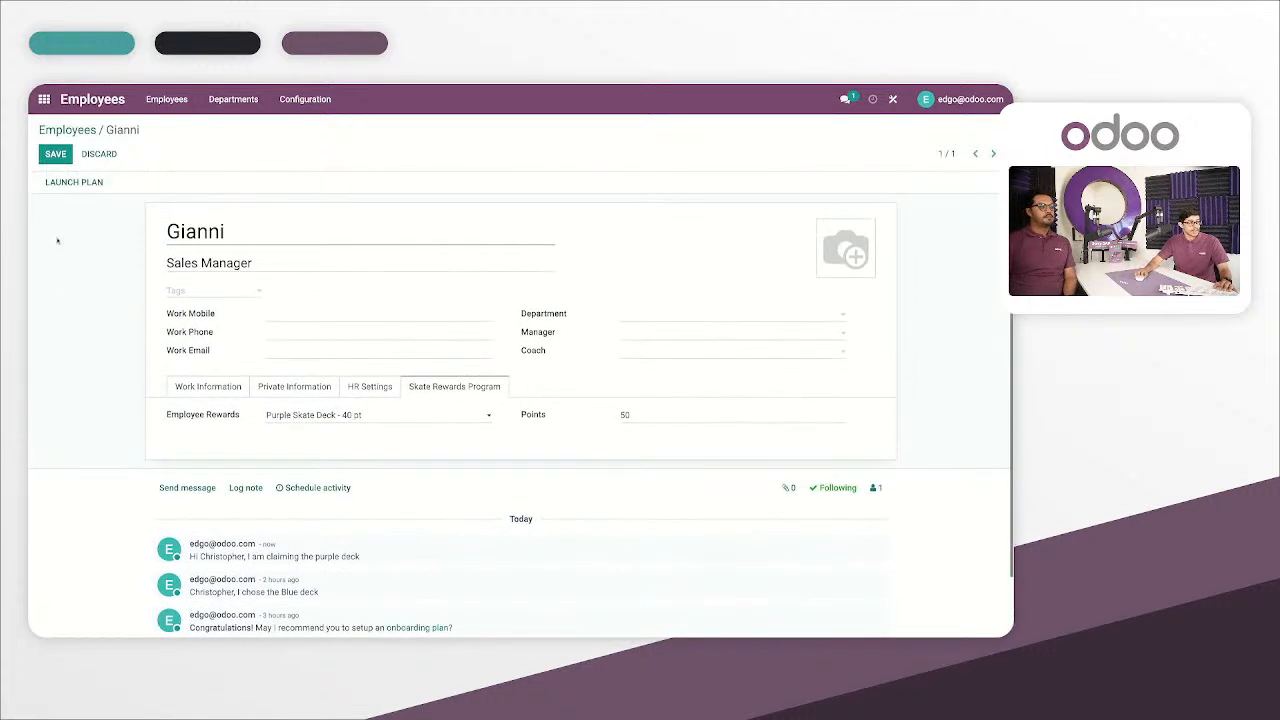
left_click(55, 153)
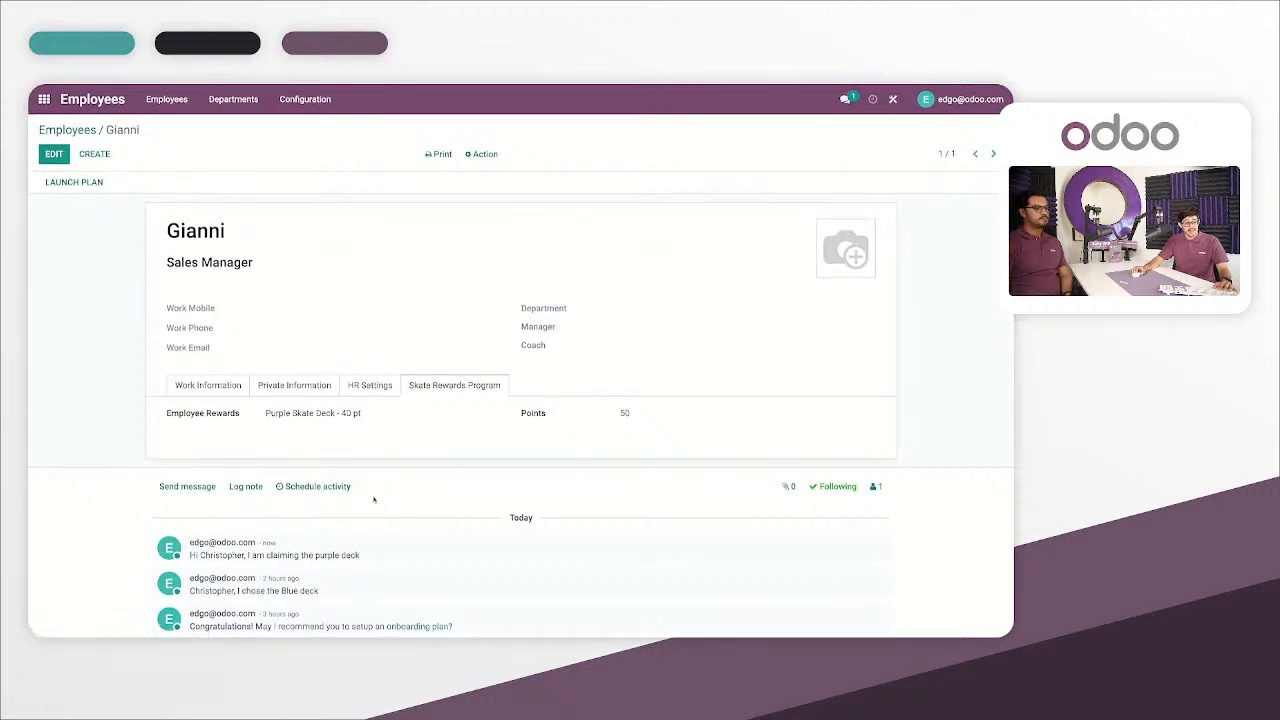
scroll(340, 544, "down", 1)
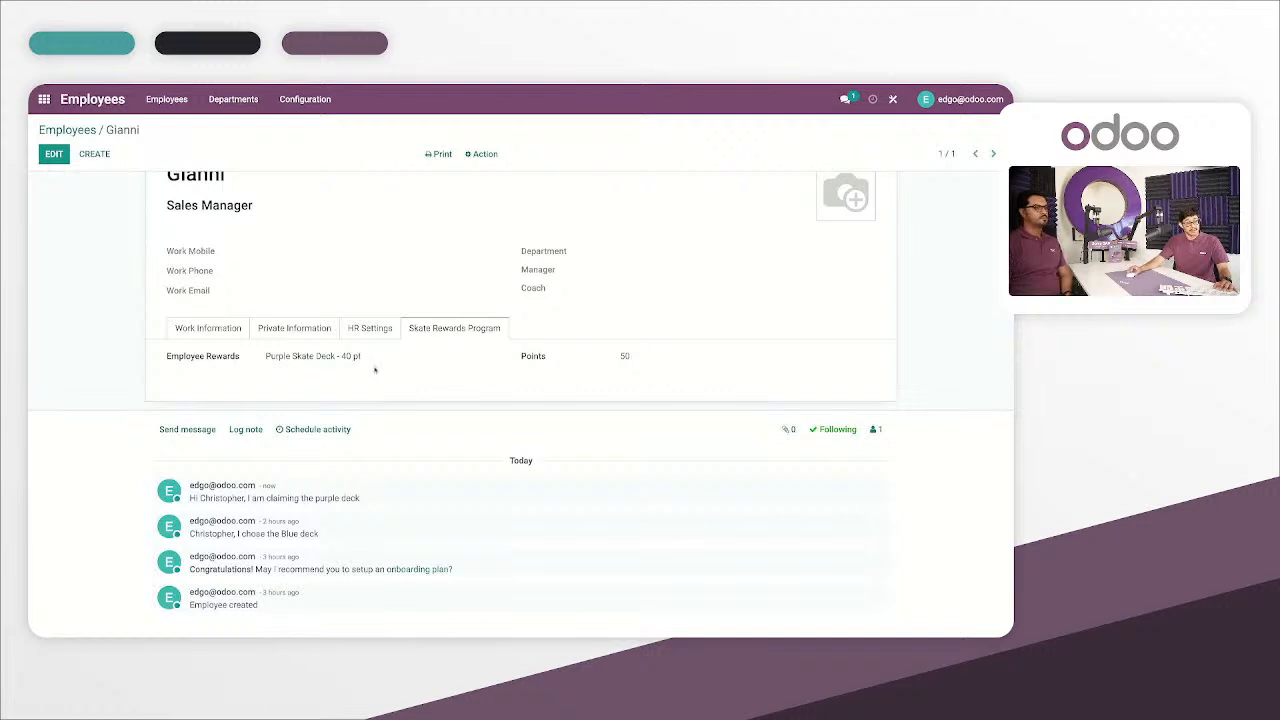
scroll(377, 398, "down", 1)
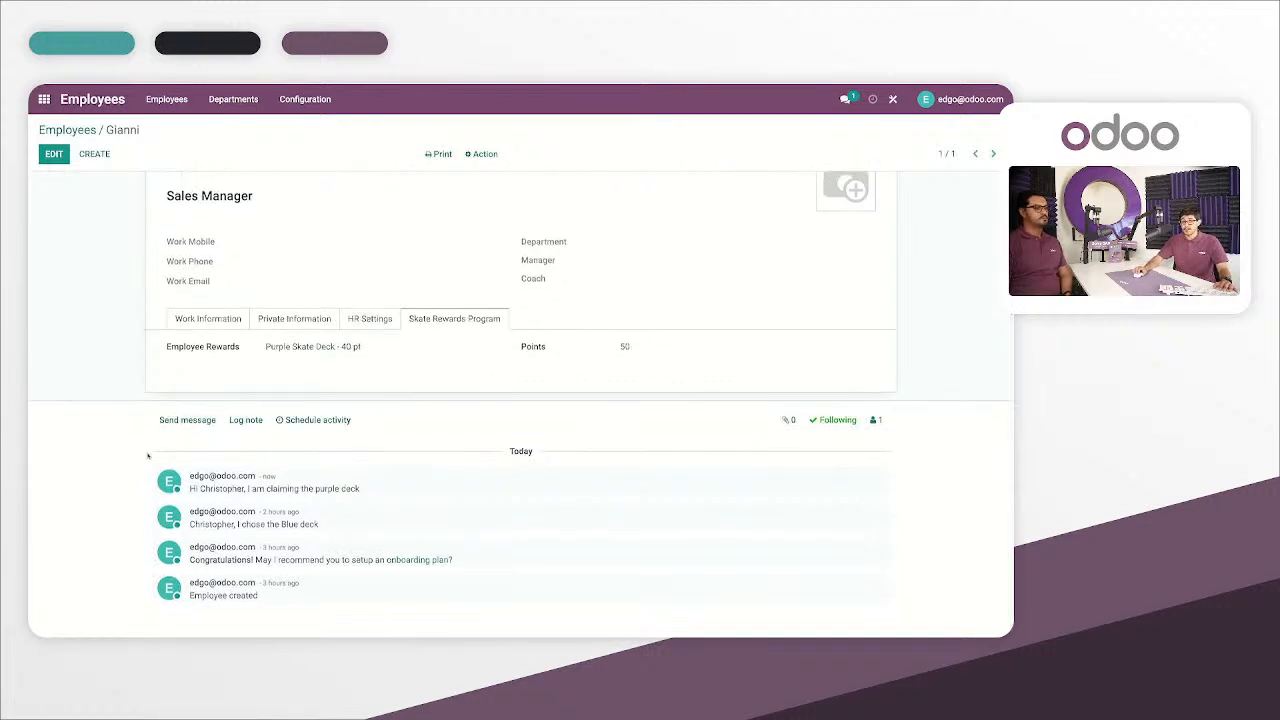
scroll(148, 456, "up", 1)
scroll(147, 455, "up", 1)
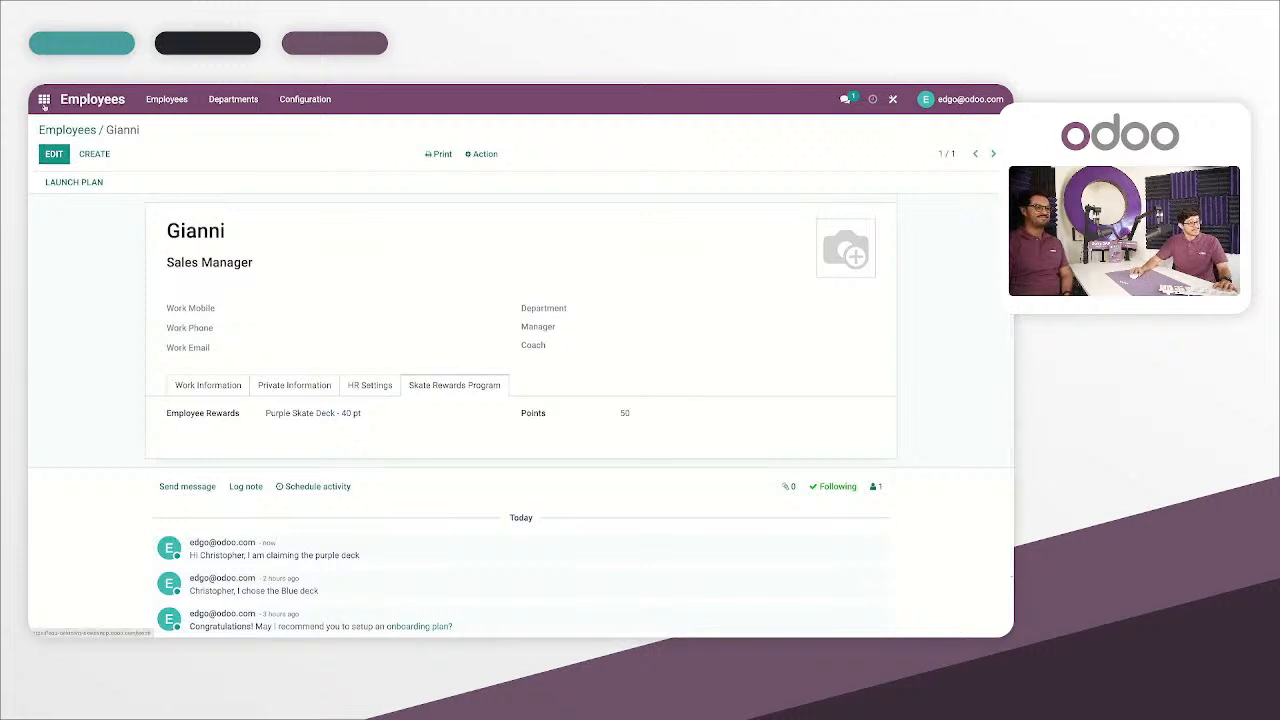
Step: Switch to the Inventory app and open the Blue Bearings product from its product list
left_click(44, 100)
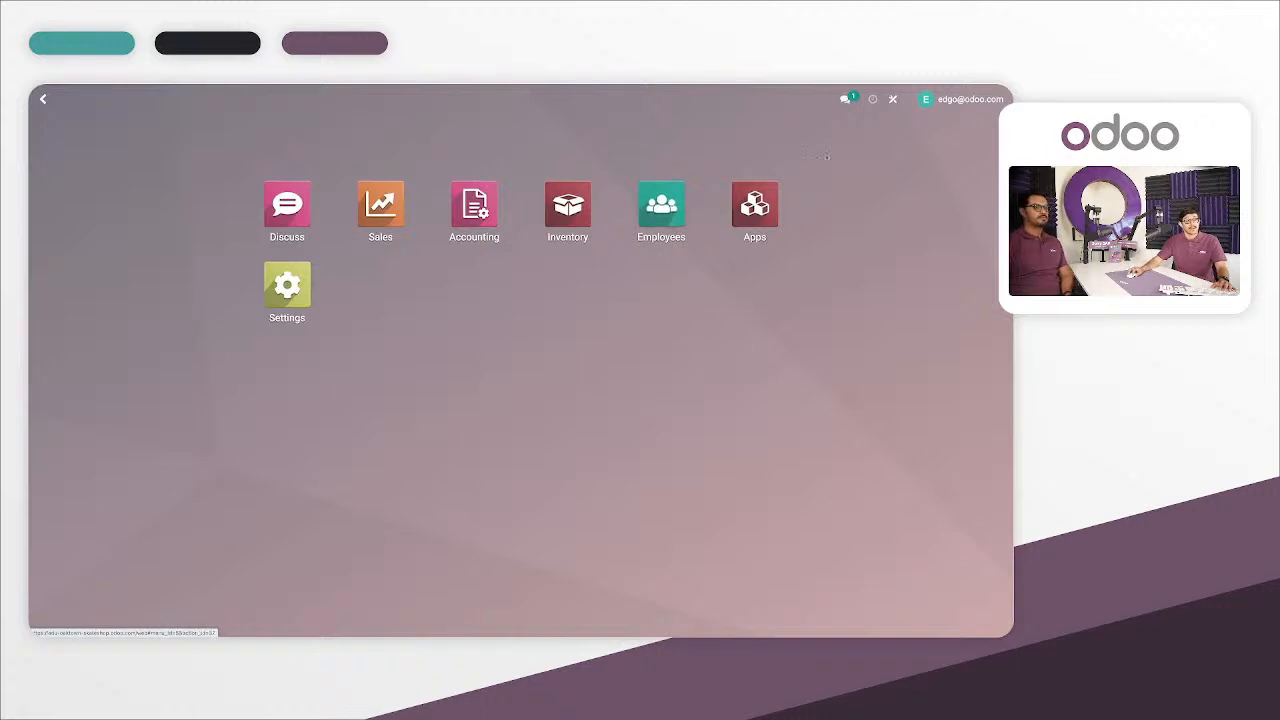
left_click(575, 206)
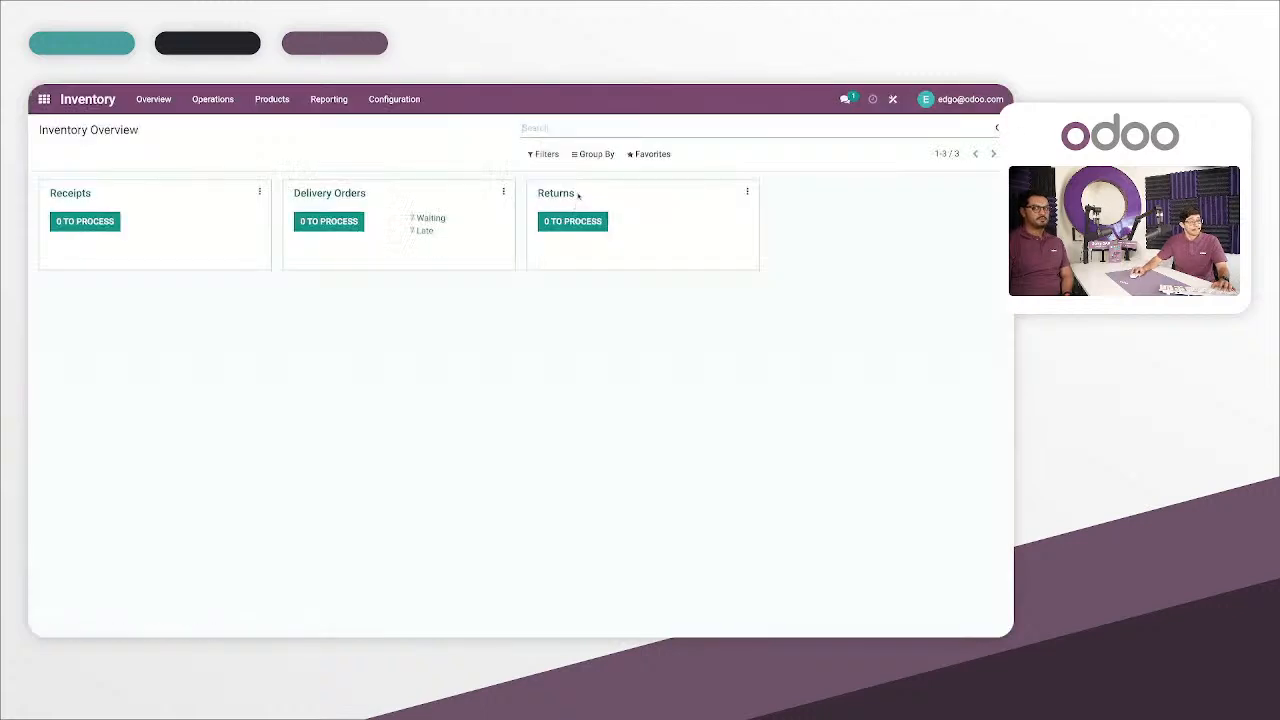
left_click(283, 99)
left_click(280, 122)
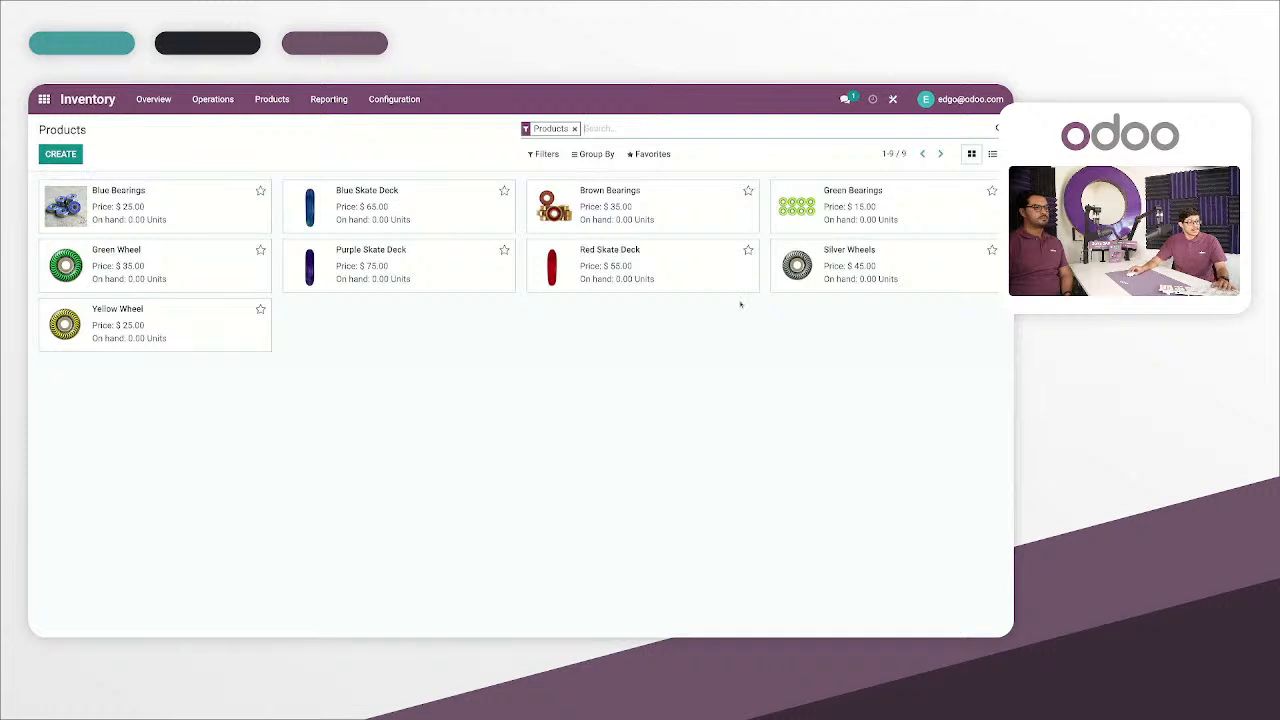
left_click(194, 218)
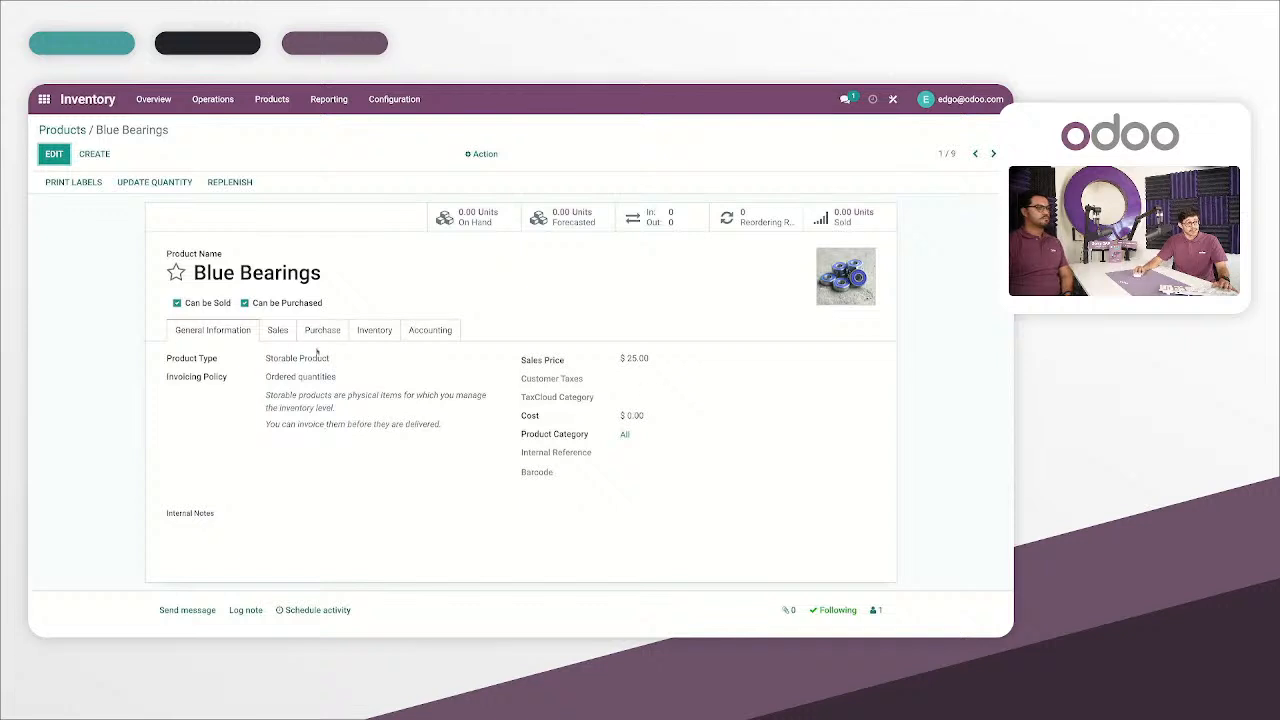
Step: Look through the product's sales, purchase, inventory and accounting details, ending on its general information
left_click(278, 336)
left_click(316, 332)
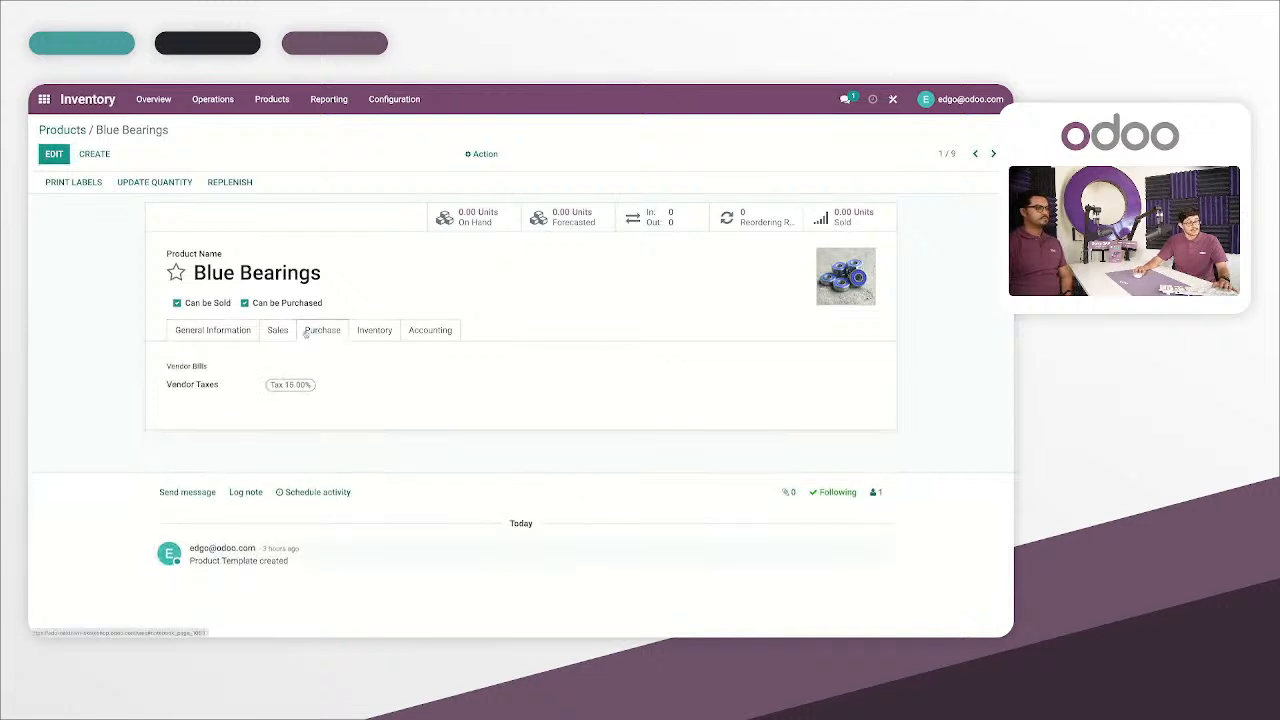
left_click(366, 331)
left_click(405, 331)
left_click(249, 333)
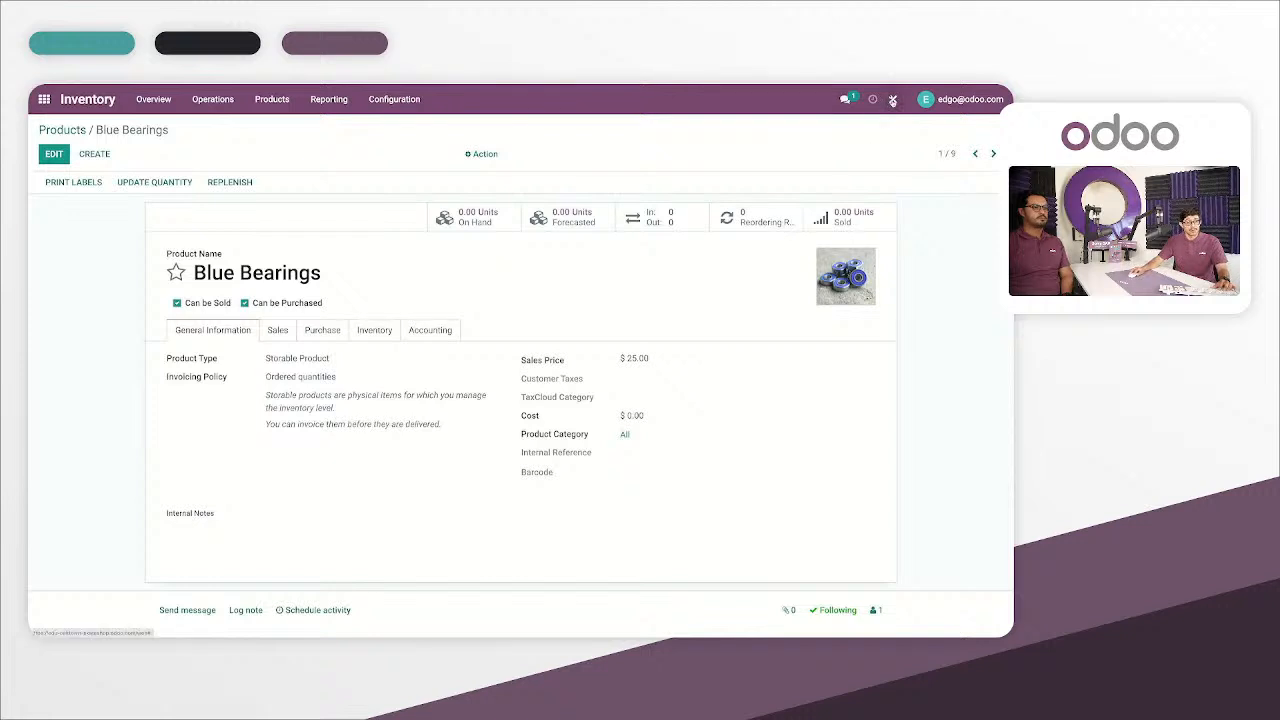
Step: In Studio, add a Tags field below Invoicing Policy on the product form, related to a new model "skate tags"
left_click(893, 100)
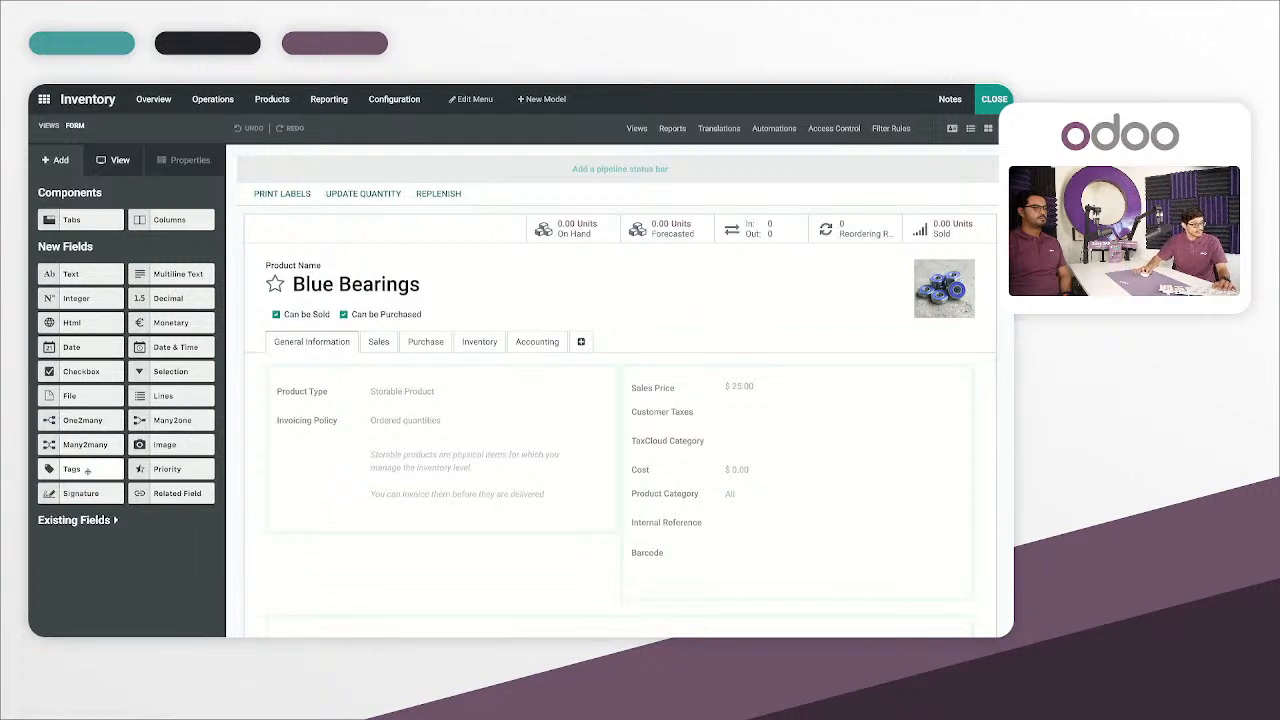
left_click_drag(87, 471, 311, 462)
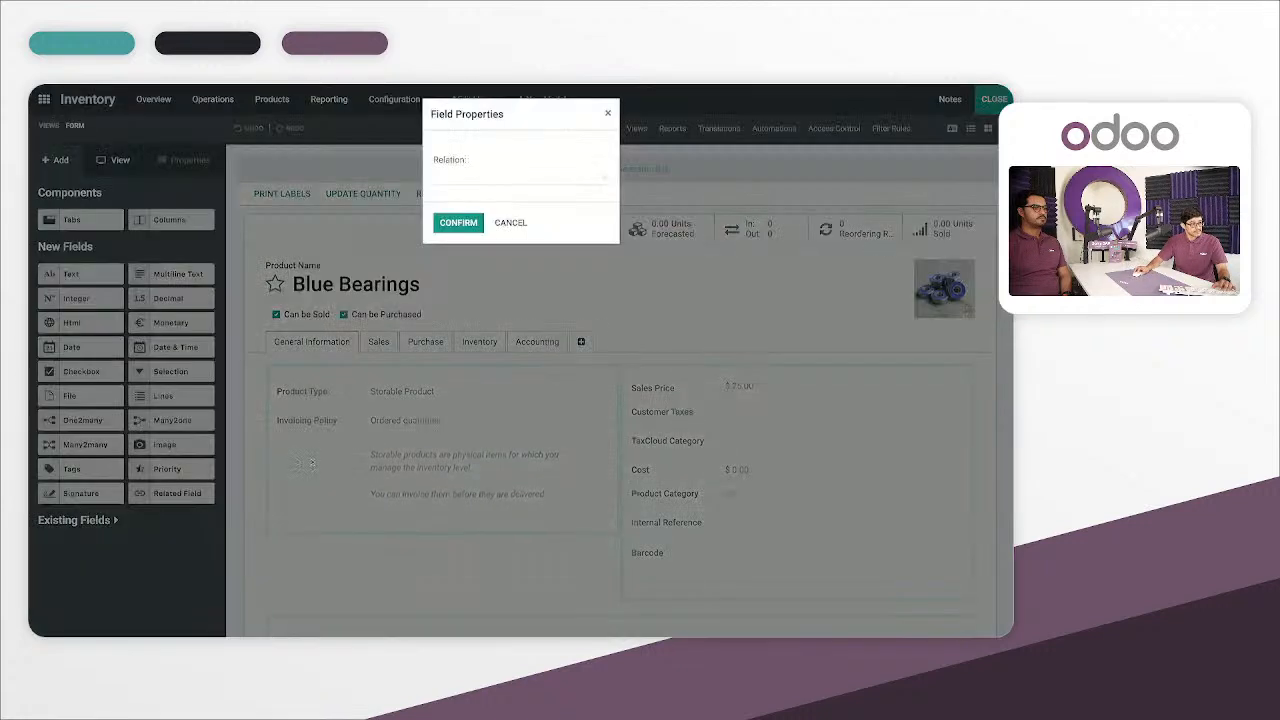
left_click(509, 178)
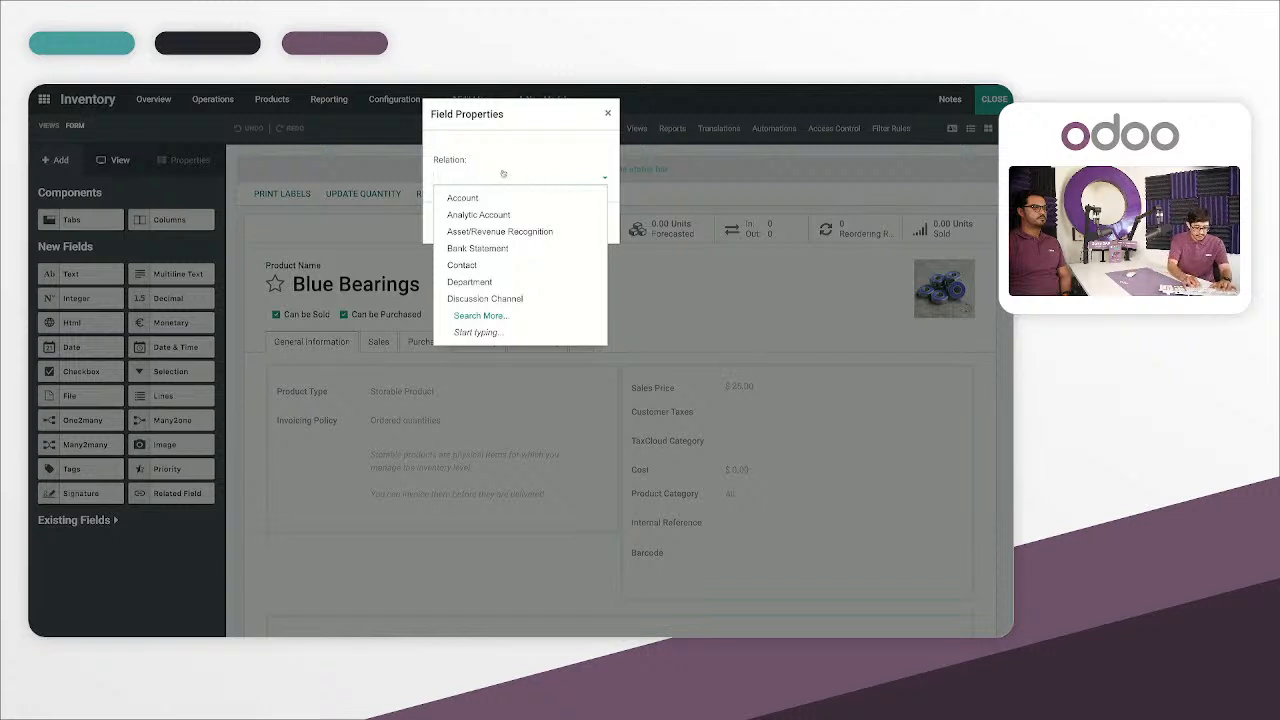
type("skart")
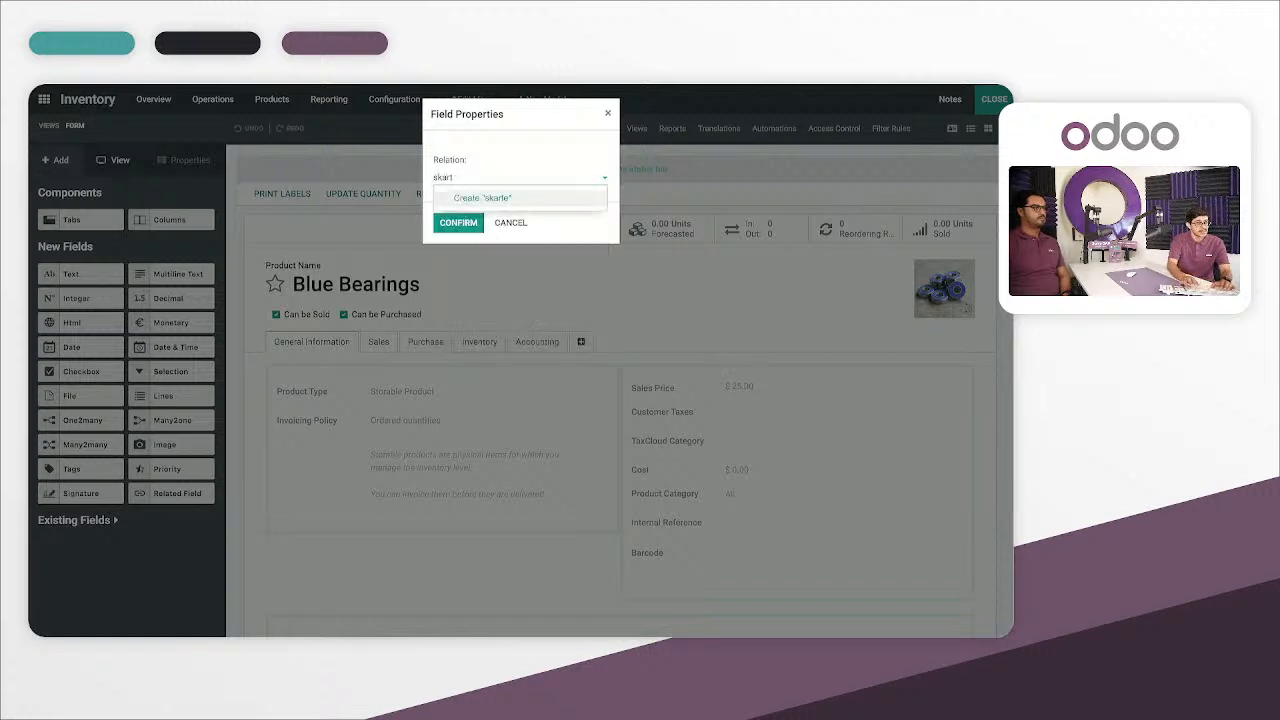
key("BackSpace")
key("BackSpace")
type("te tags")
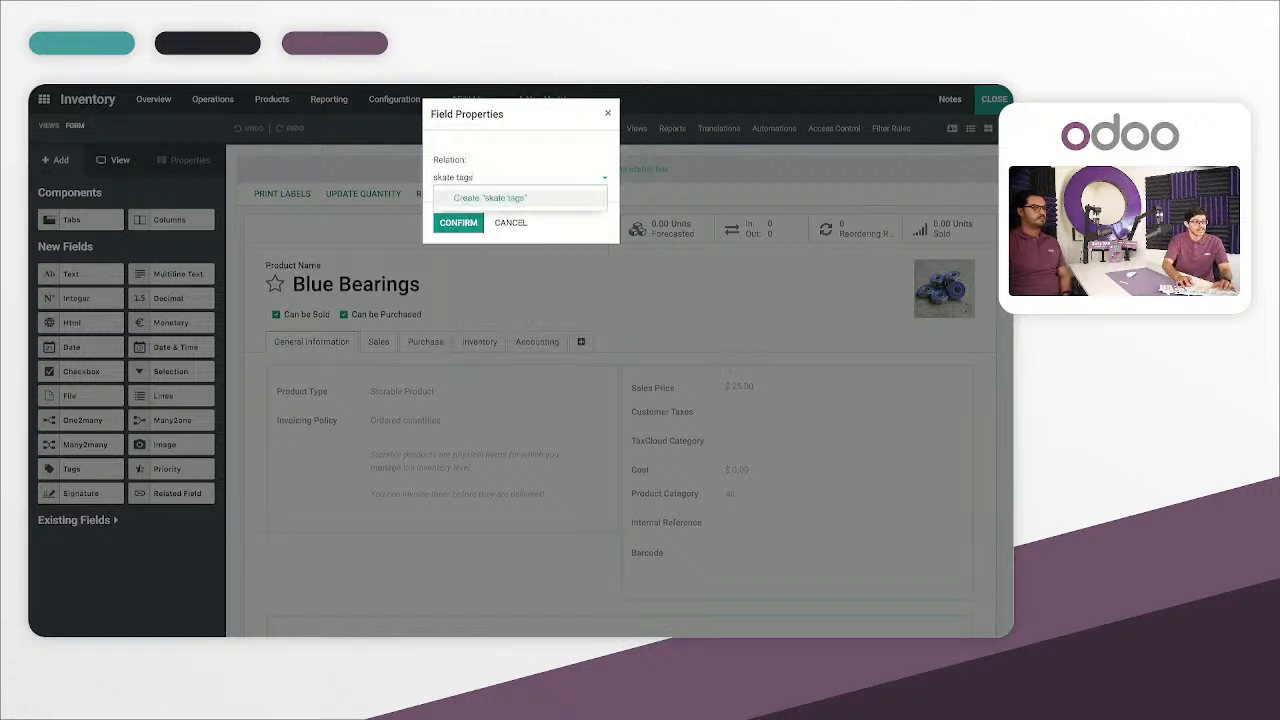
key("Return")
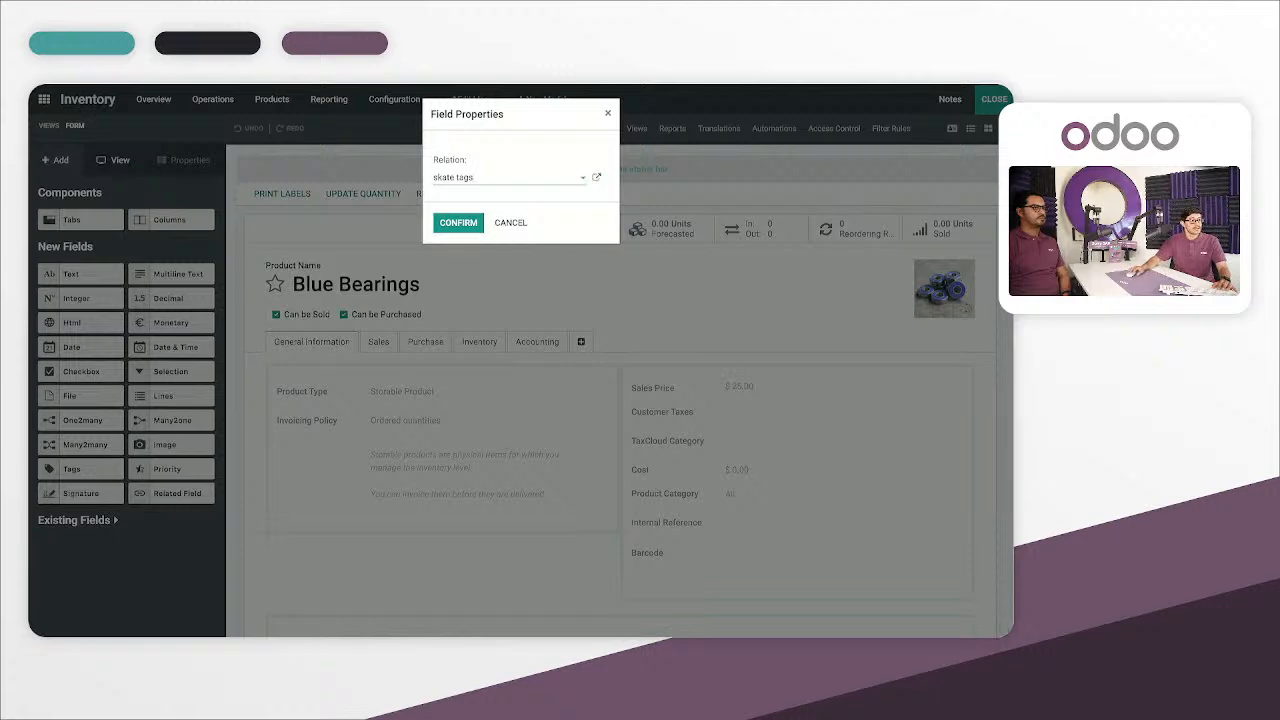
left_click(455, 221)
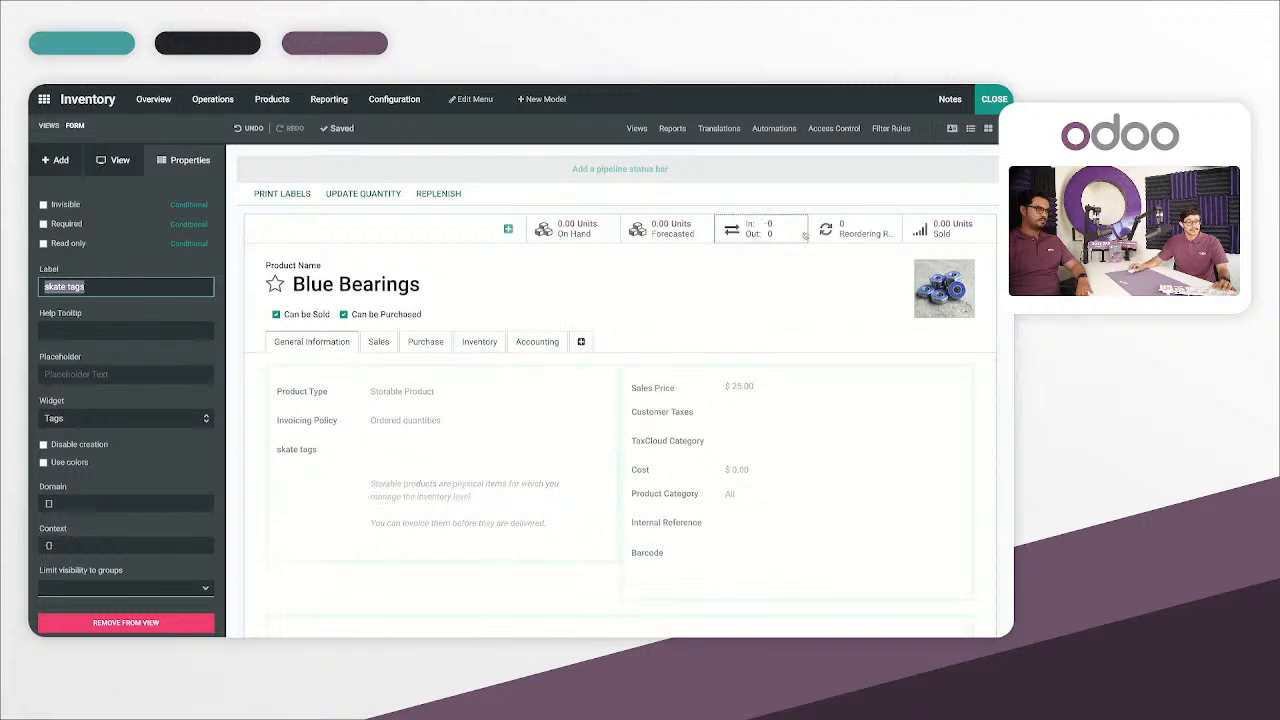
Step: Leave Studio, create the tag "ABEC 3" in the skate tags field of Blue Bearings, and save the product
left_click(994, 104)
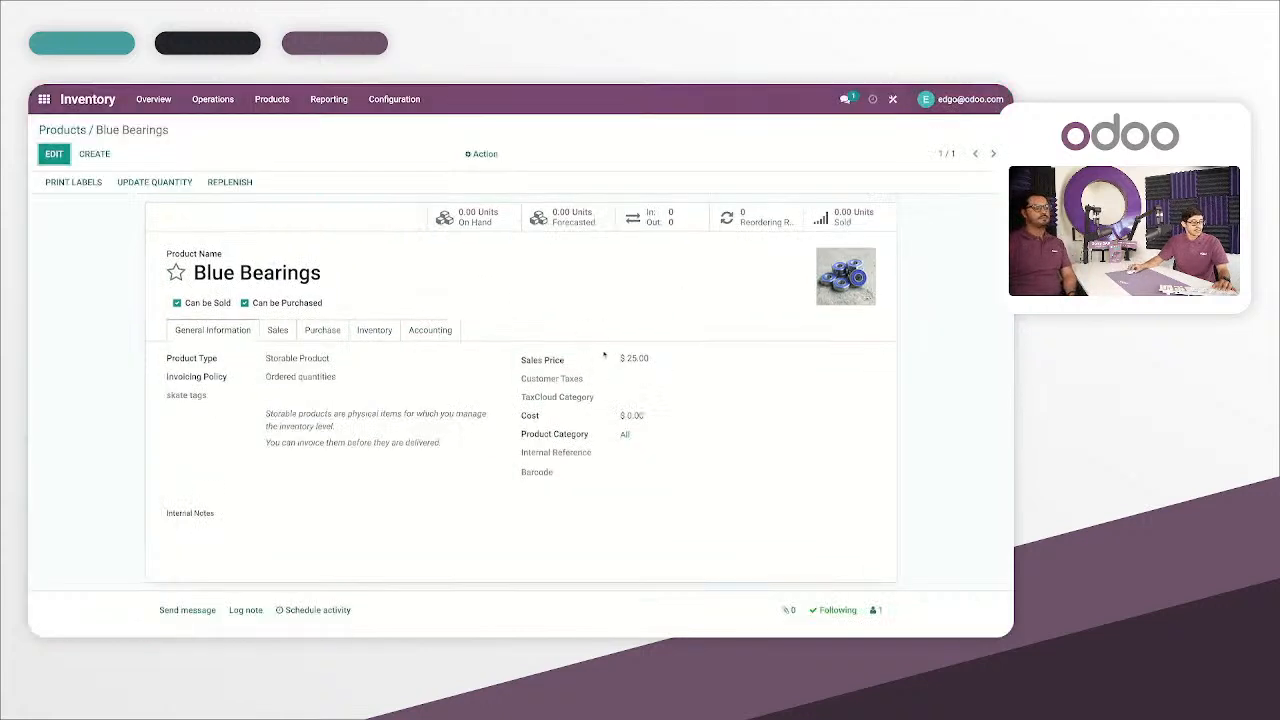
left_click(53, 153)
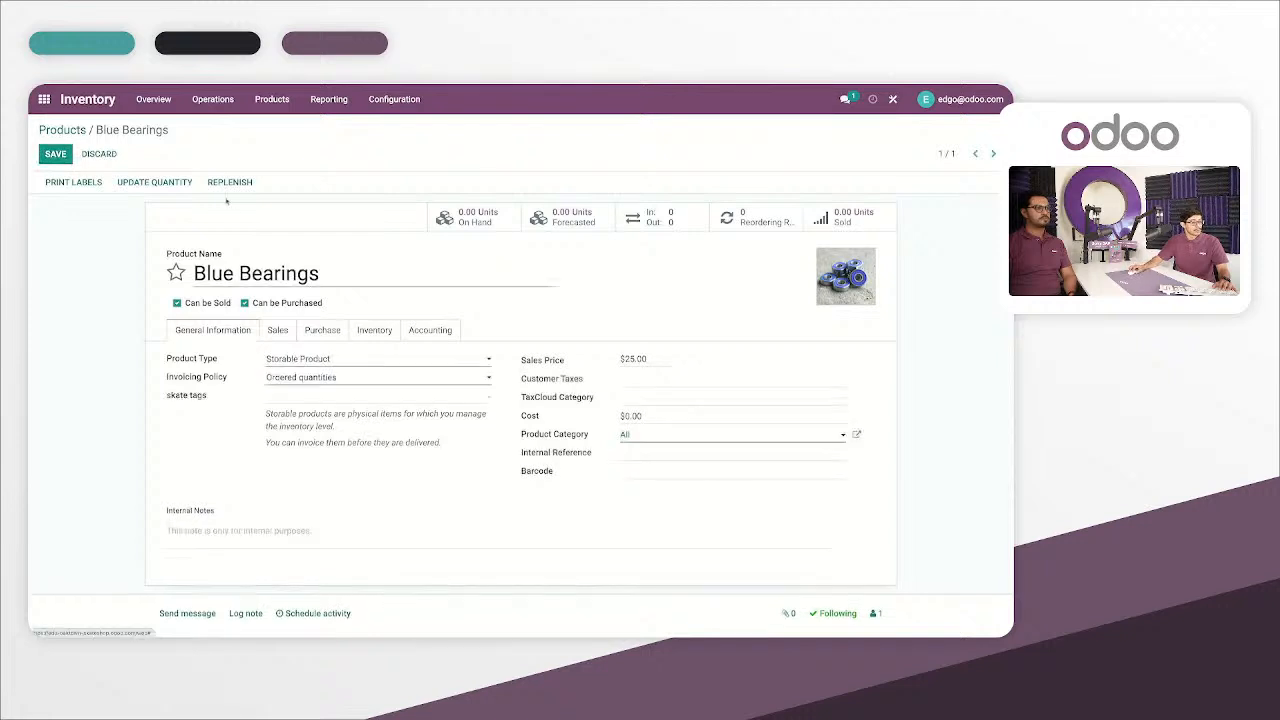
left_click(304, 399)
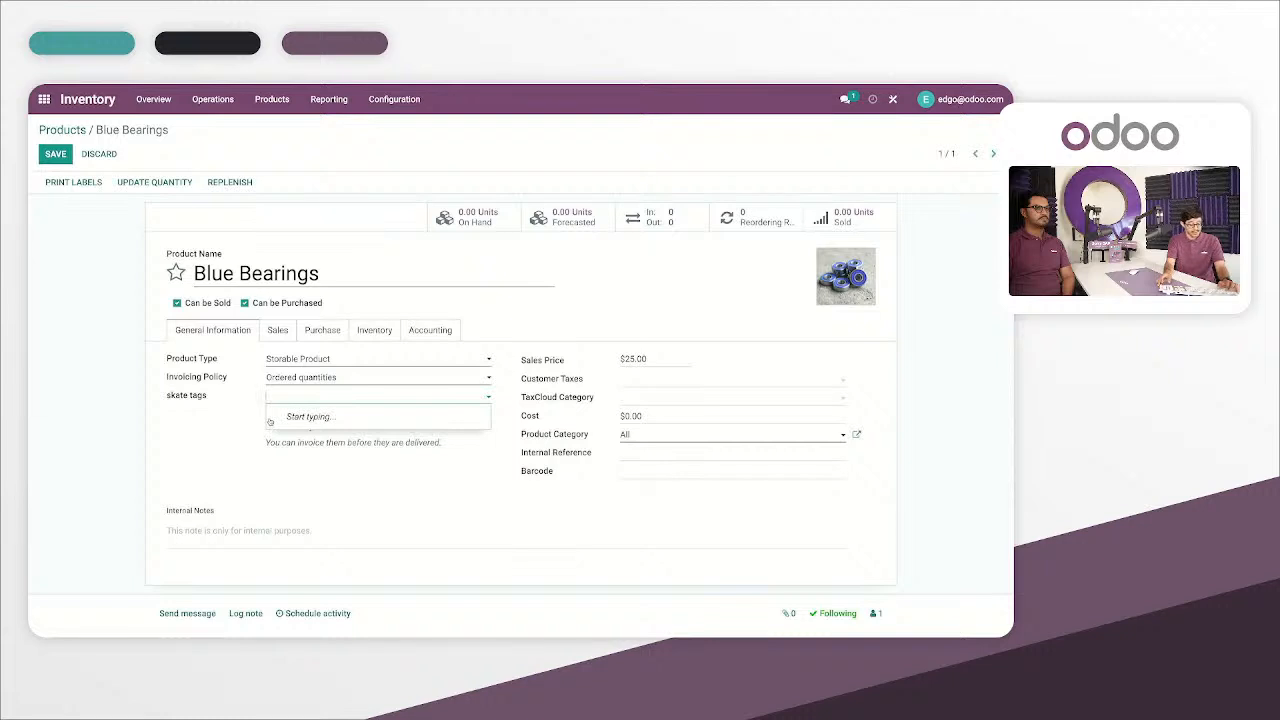
type("ABEC 3")
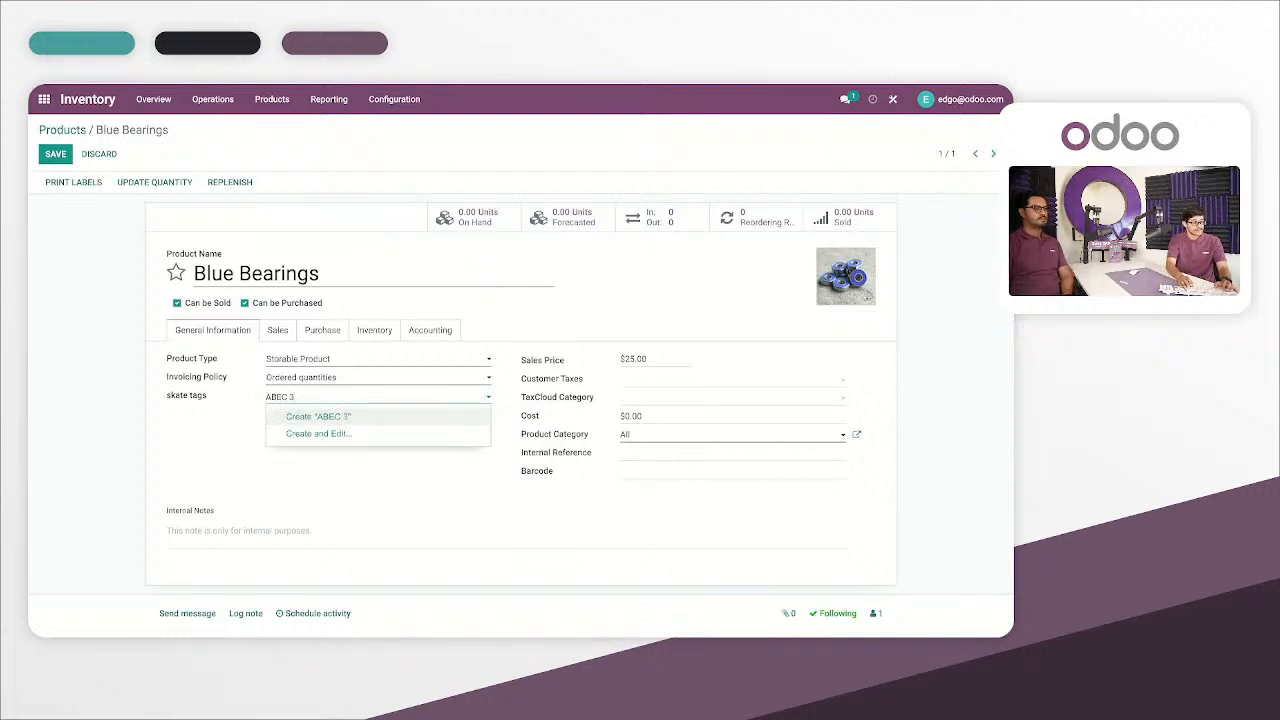
key("Return")
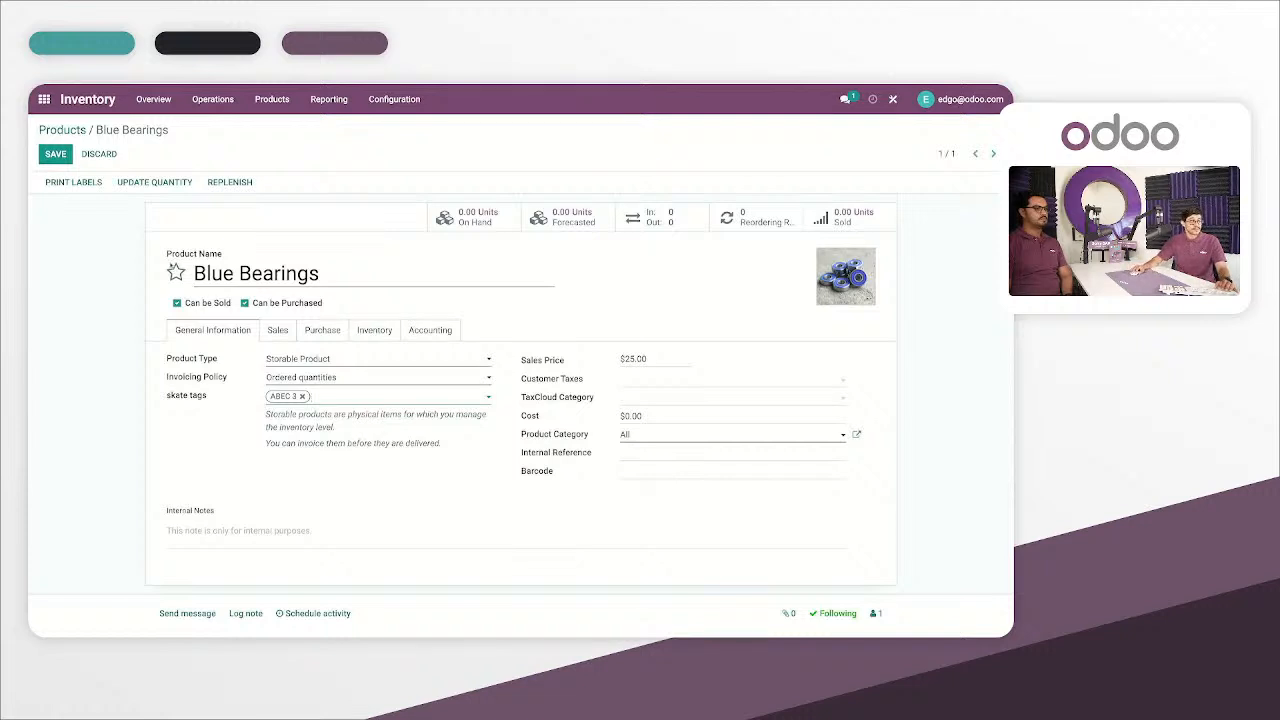
left_click(55, 153)
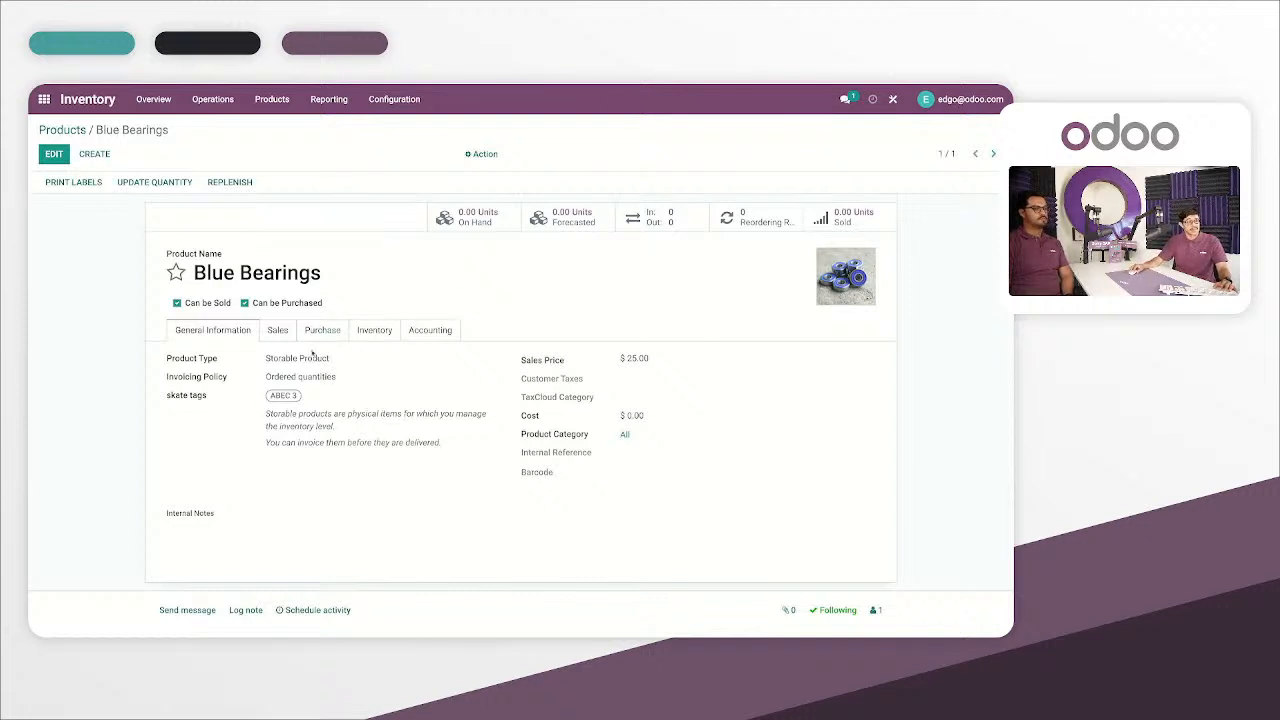
Step: Return to the product list, search the products for "ABEC 3", clear that search, and check the grouping and filter options
left_click(68, 133)
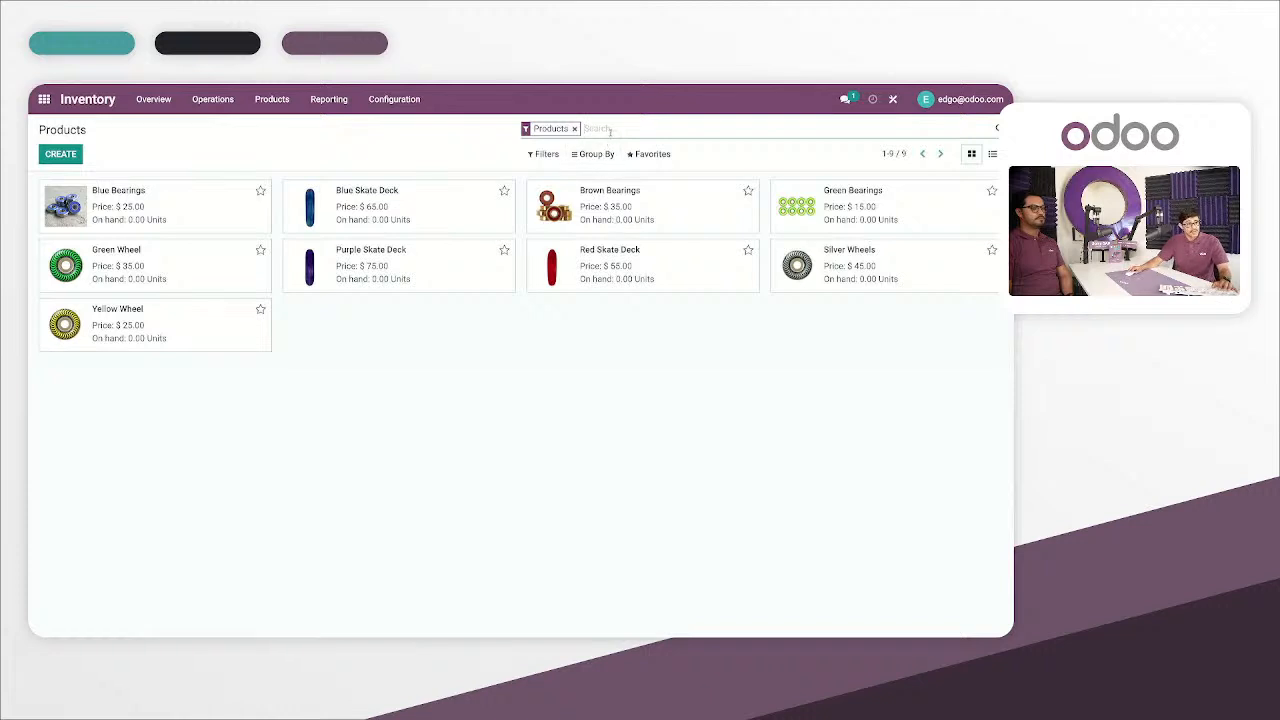
type("ABEC")
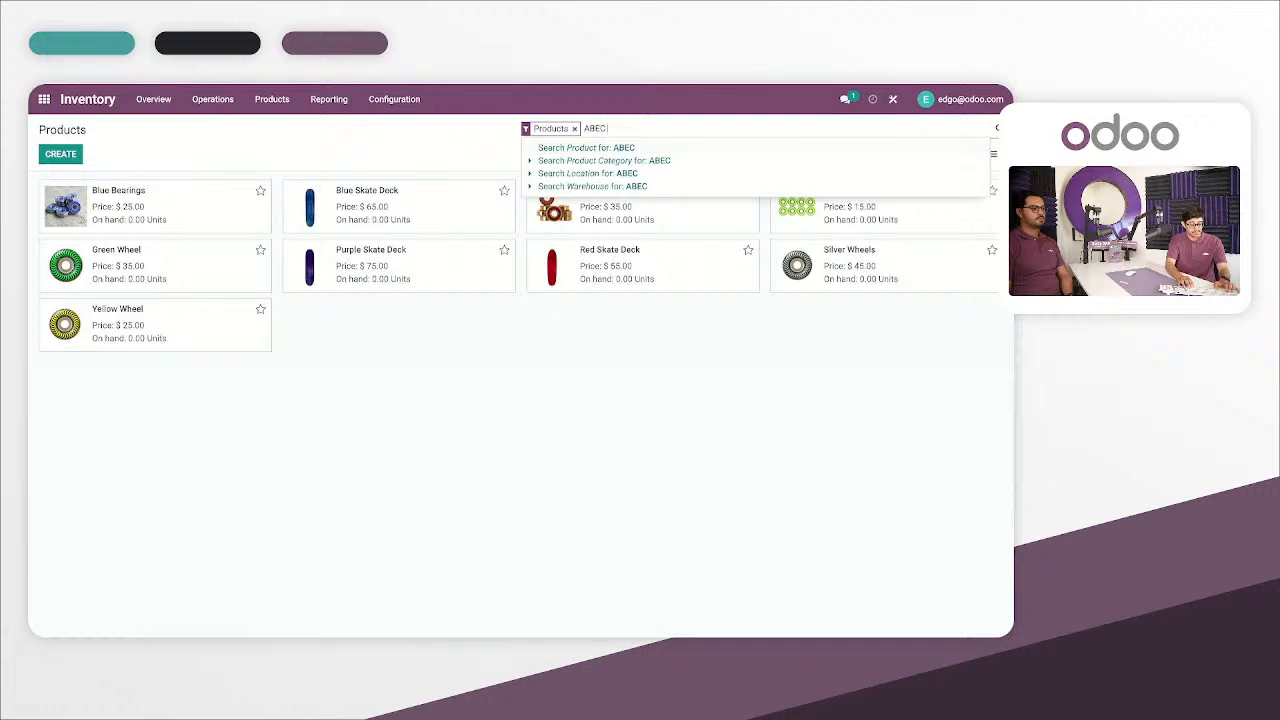
type("3")
key("Return")
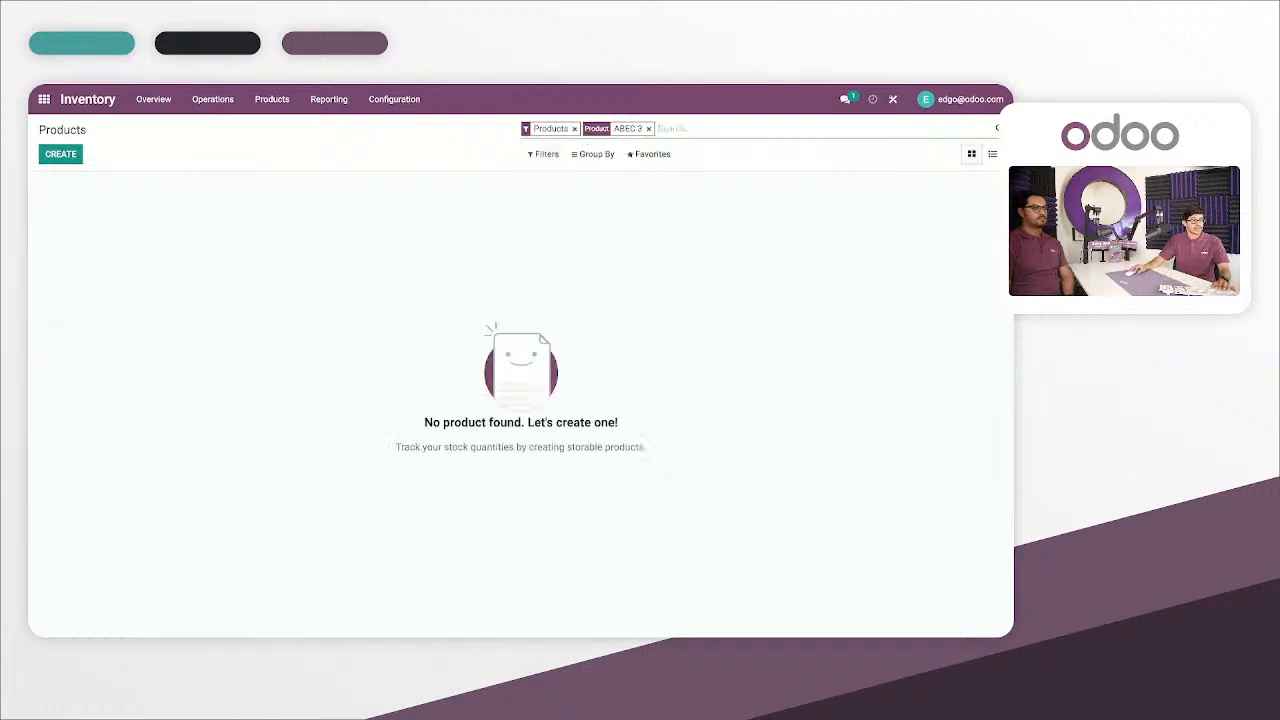
left_click(648, 129)
left_click(583, 155)
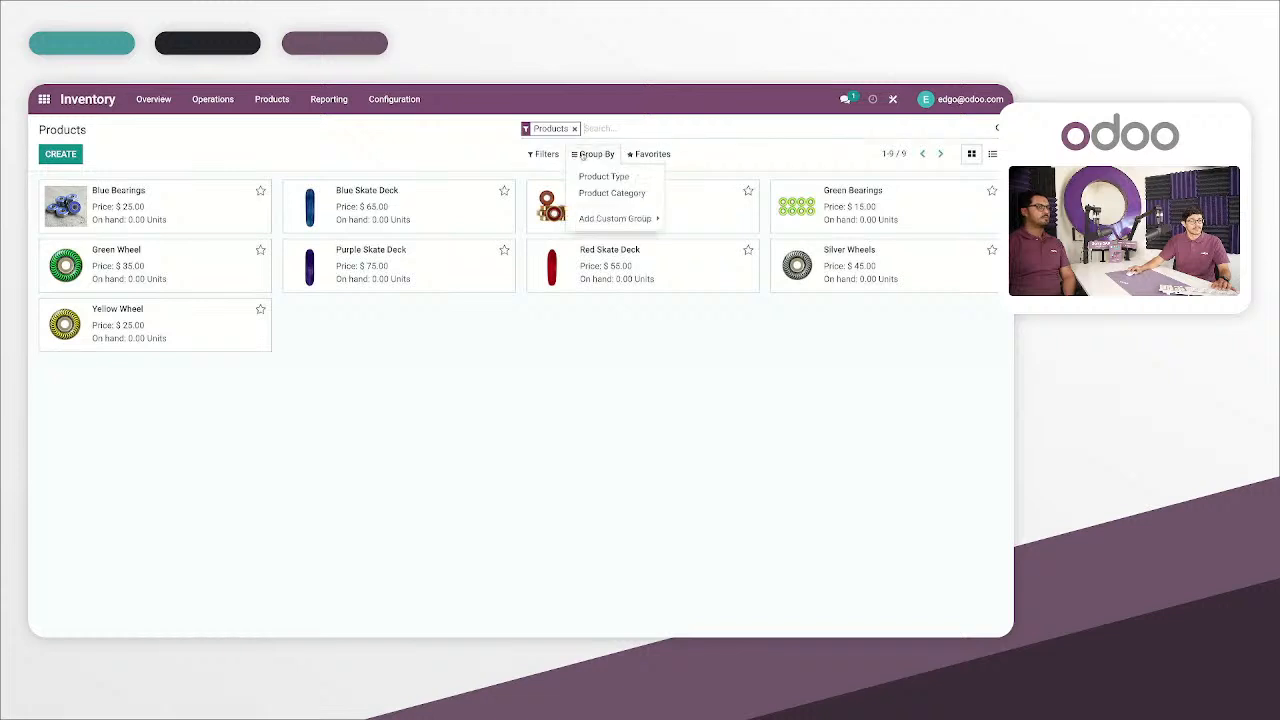
left_click(583, 155)
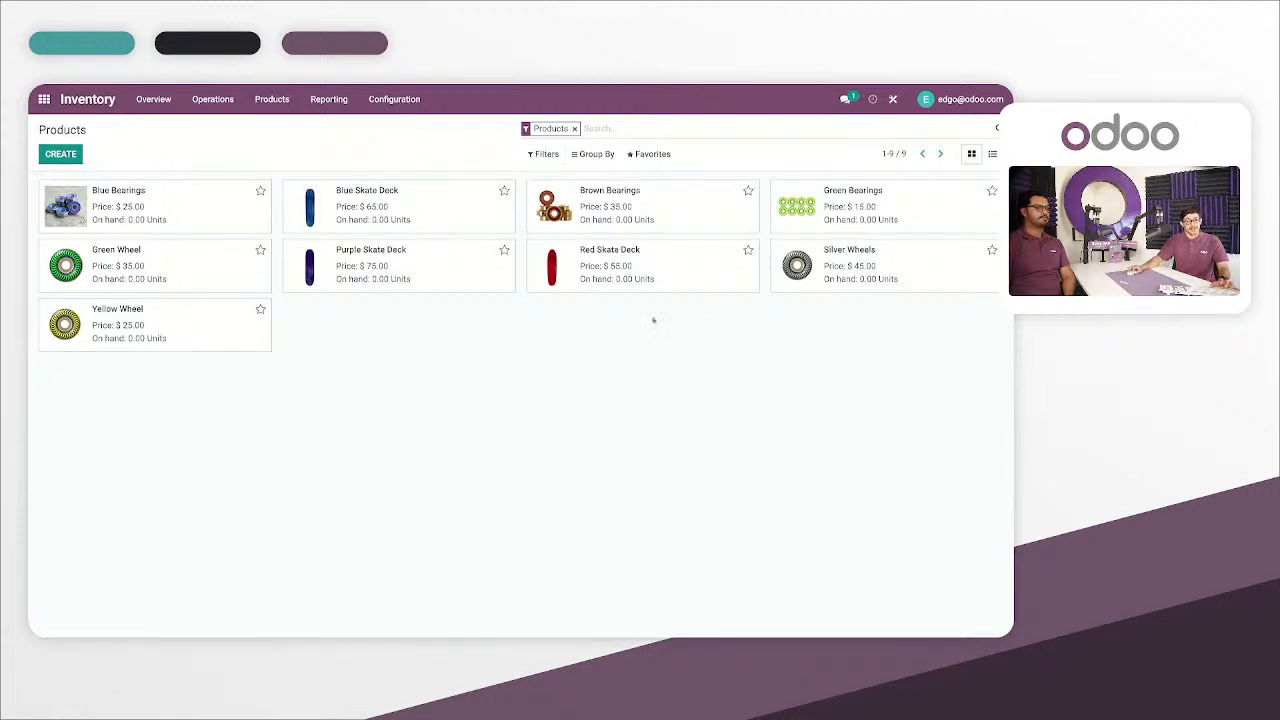
left_click(536, 157)
left_click(489, 157)
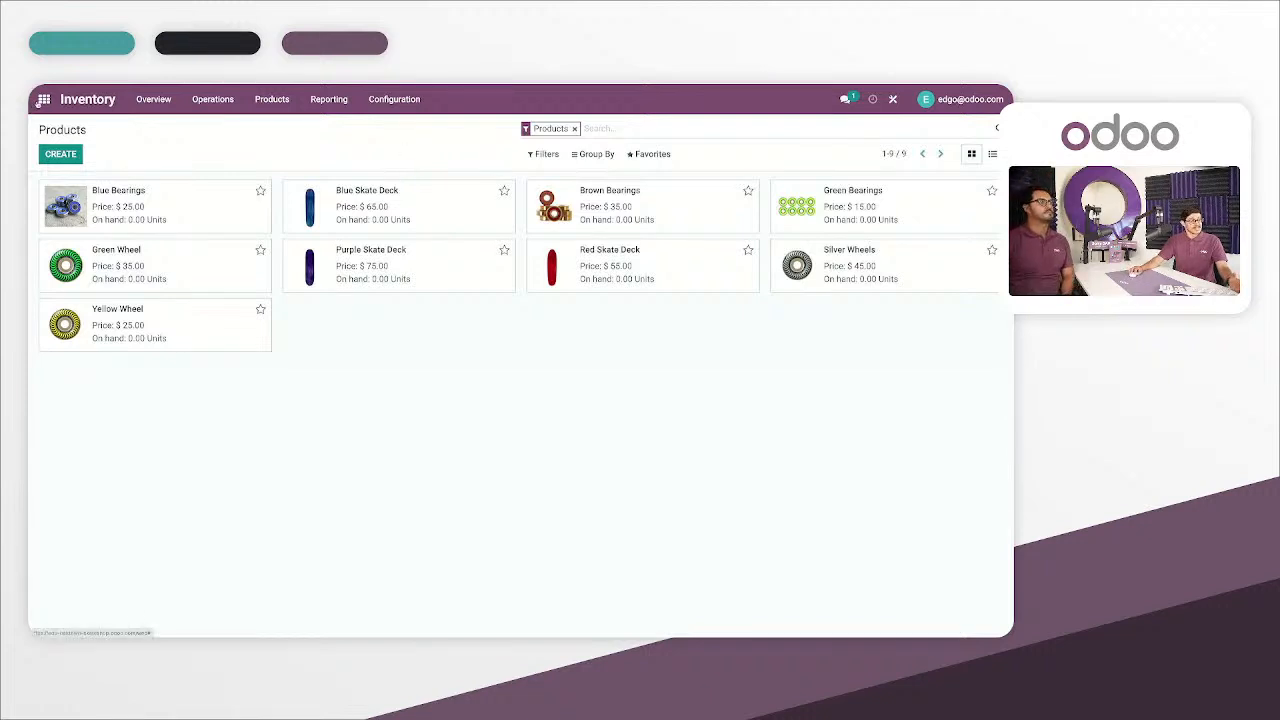
Step: Switch to the Sales app to show its quotations list
left_click(40, 102)
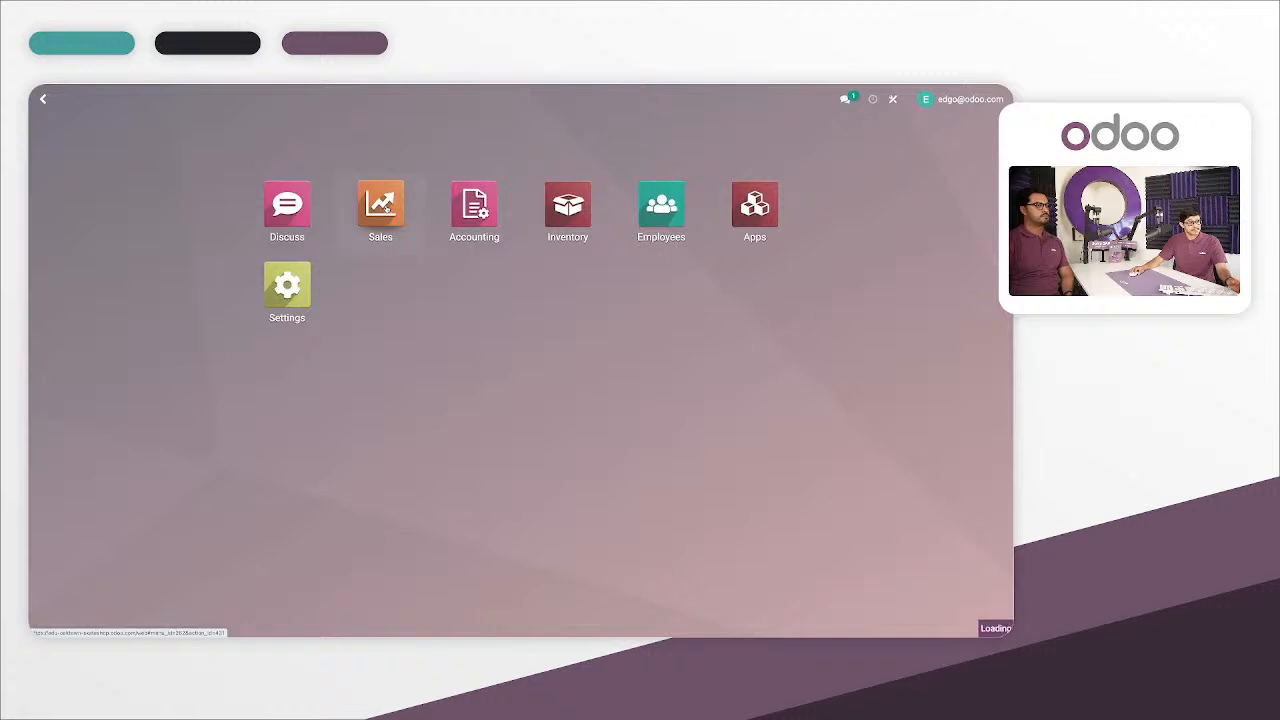
left_click(386, 207)
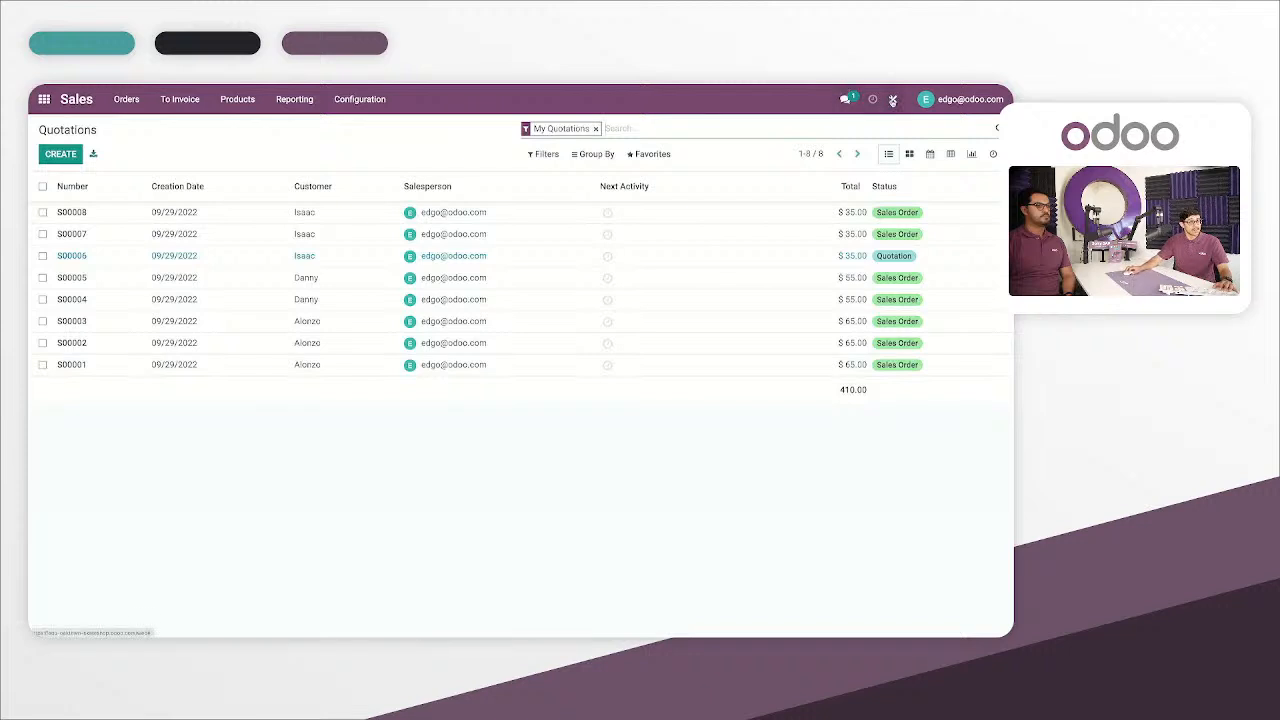
left_click(893, 100)
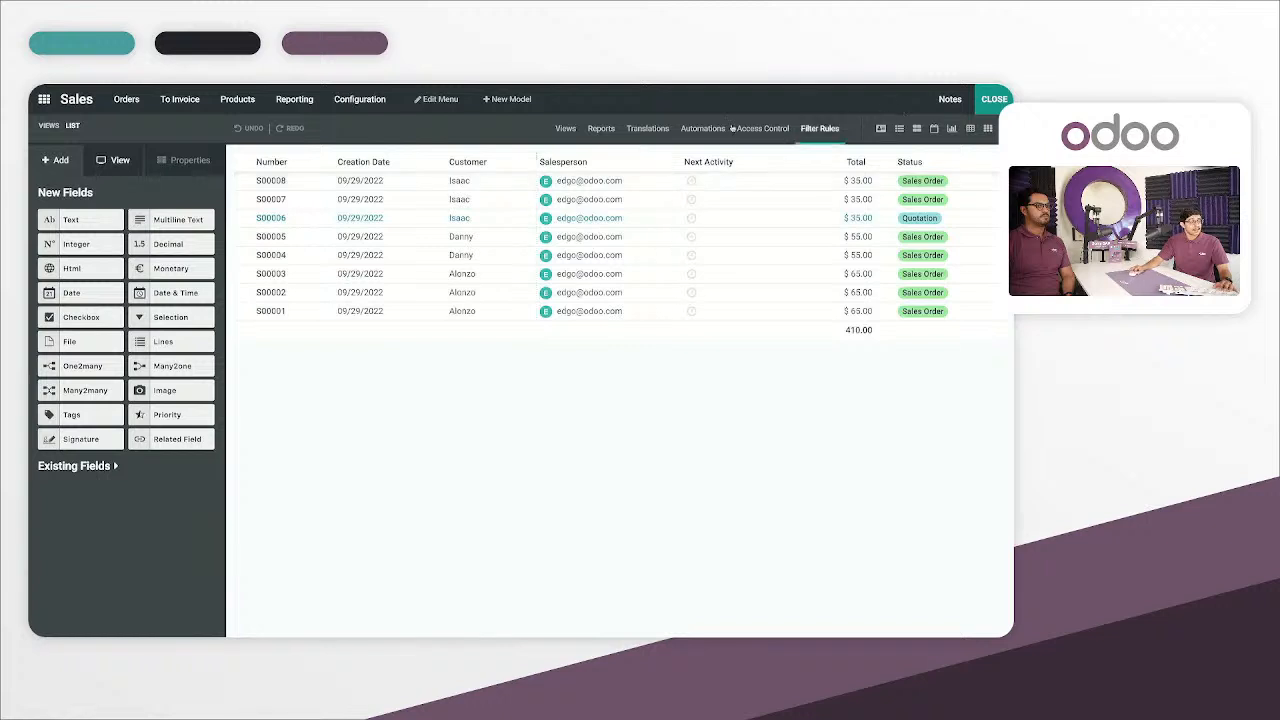
left_click(48, 126)
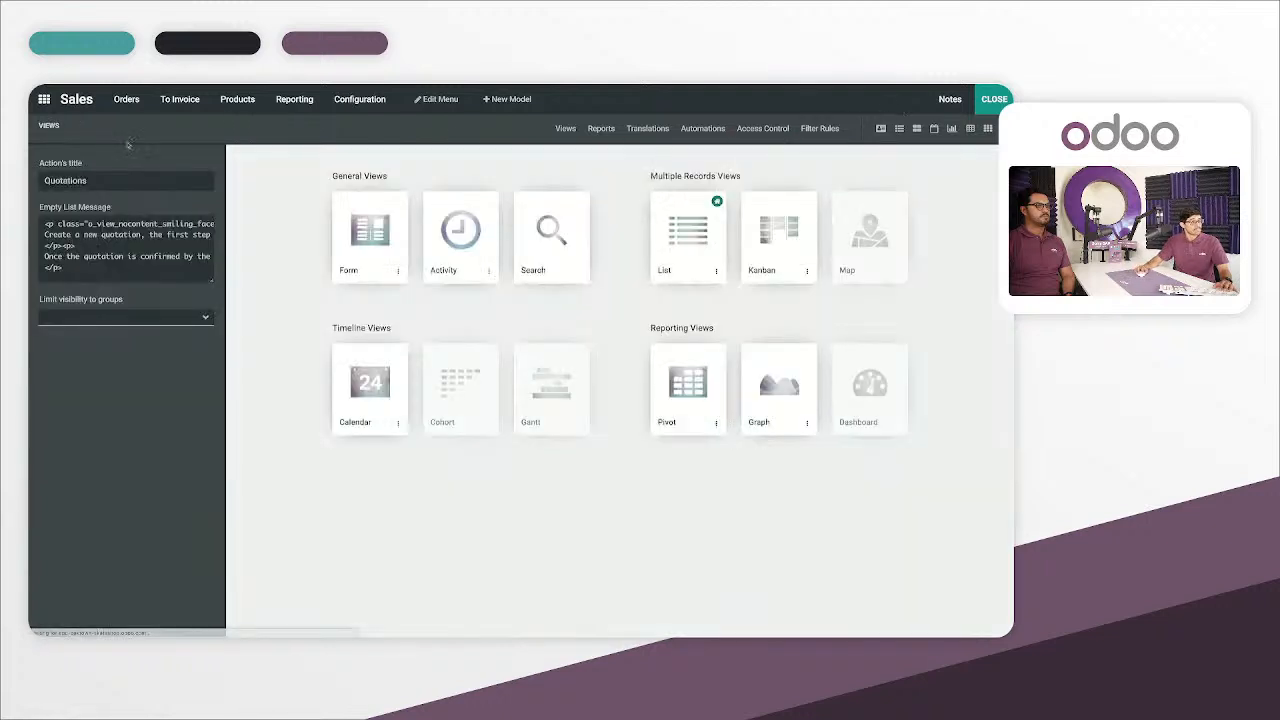
left_click(990, 100)
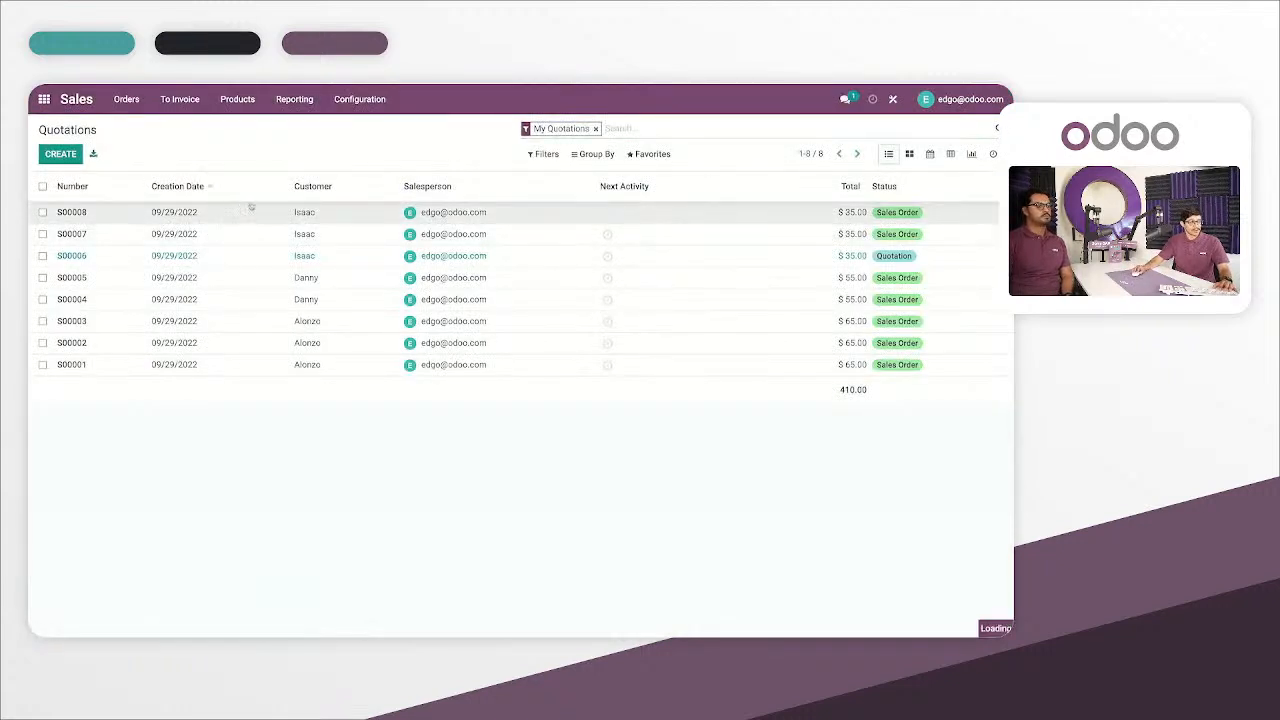
Step: Open the first order in the quotations list and start editing its Order Lines list view in Studio
left_click(252, 208)
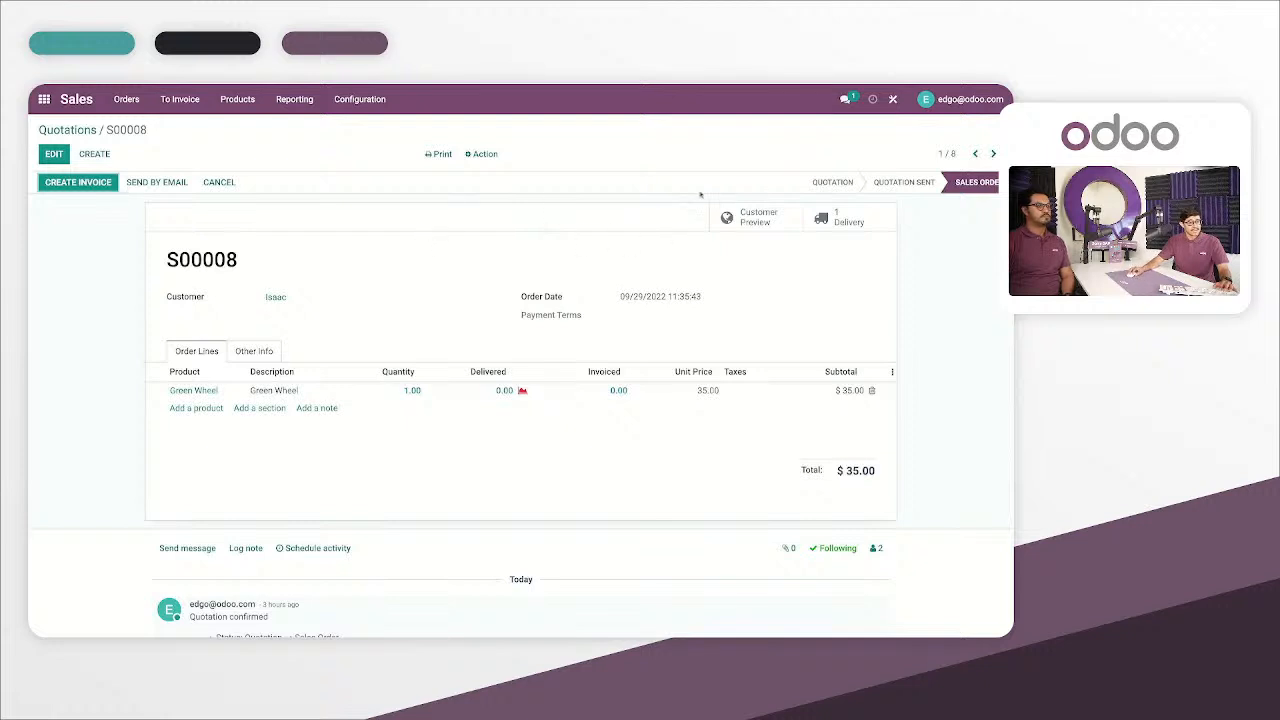
left_click(892, 100)
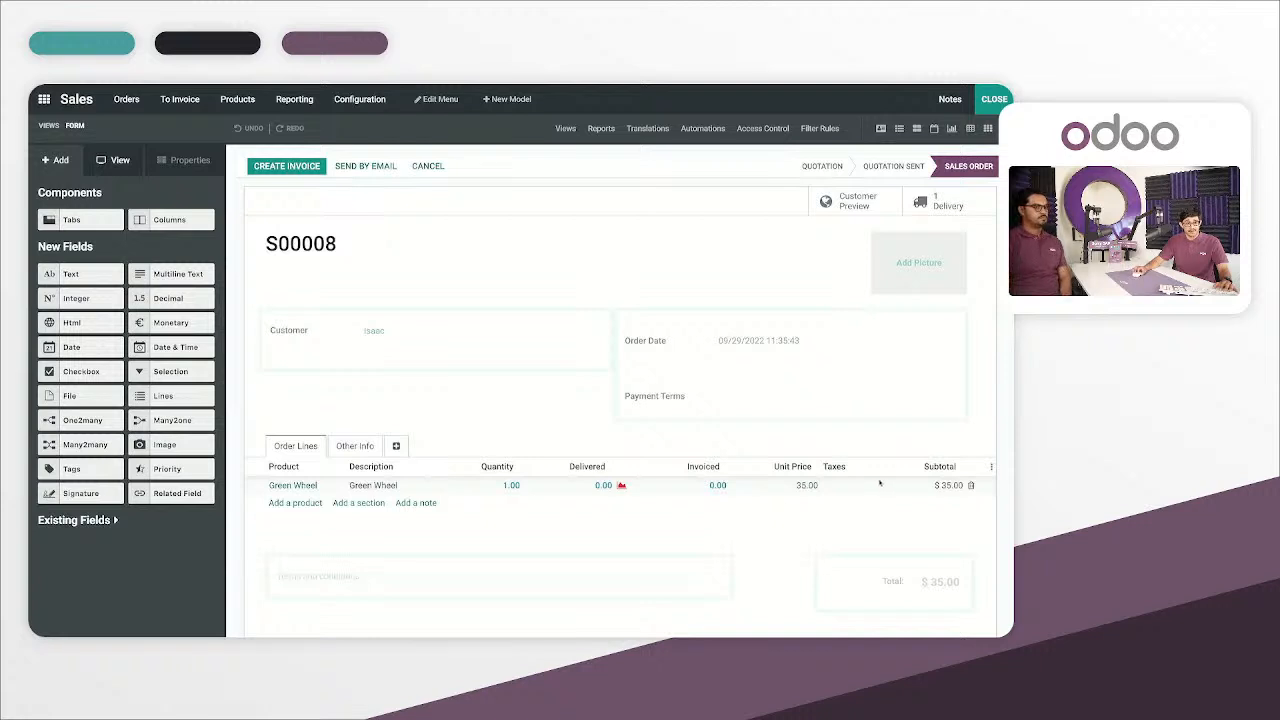
left_click(993, 469)
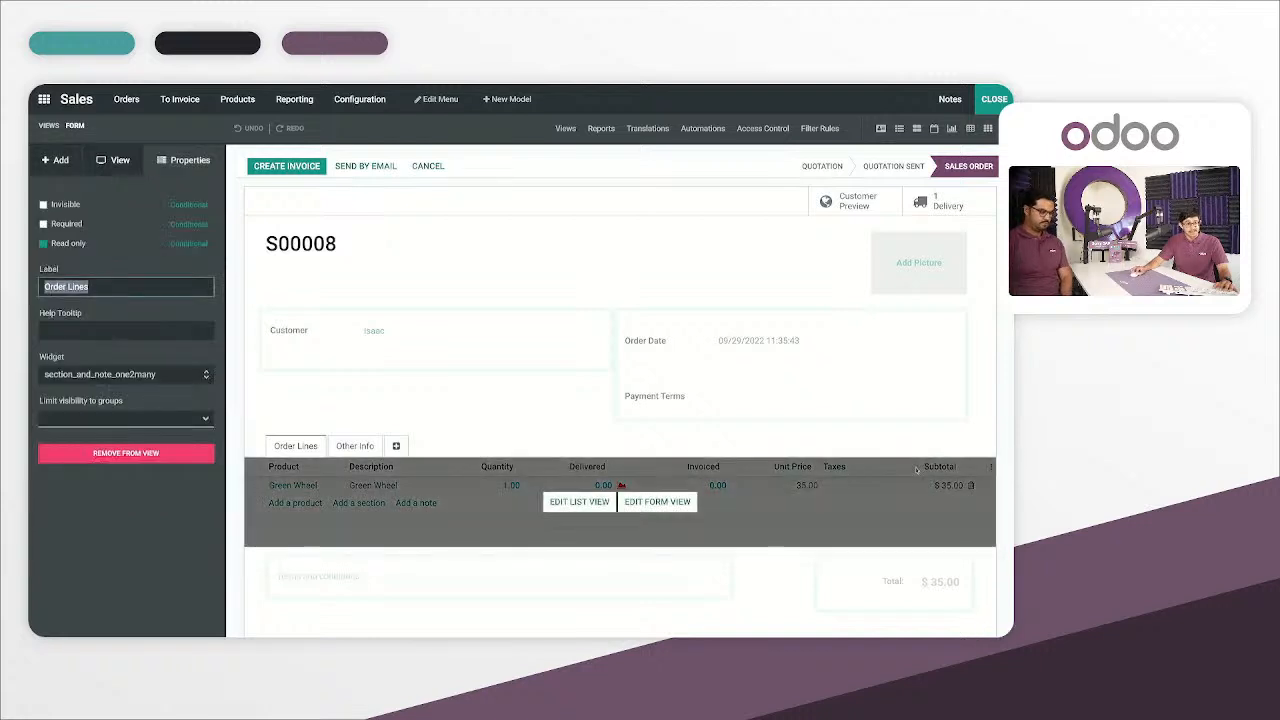
left_click(589, 504)
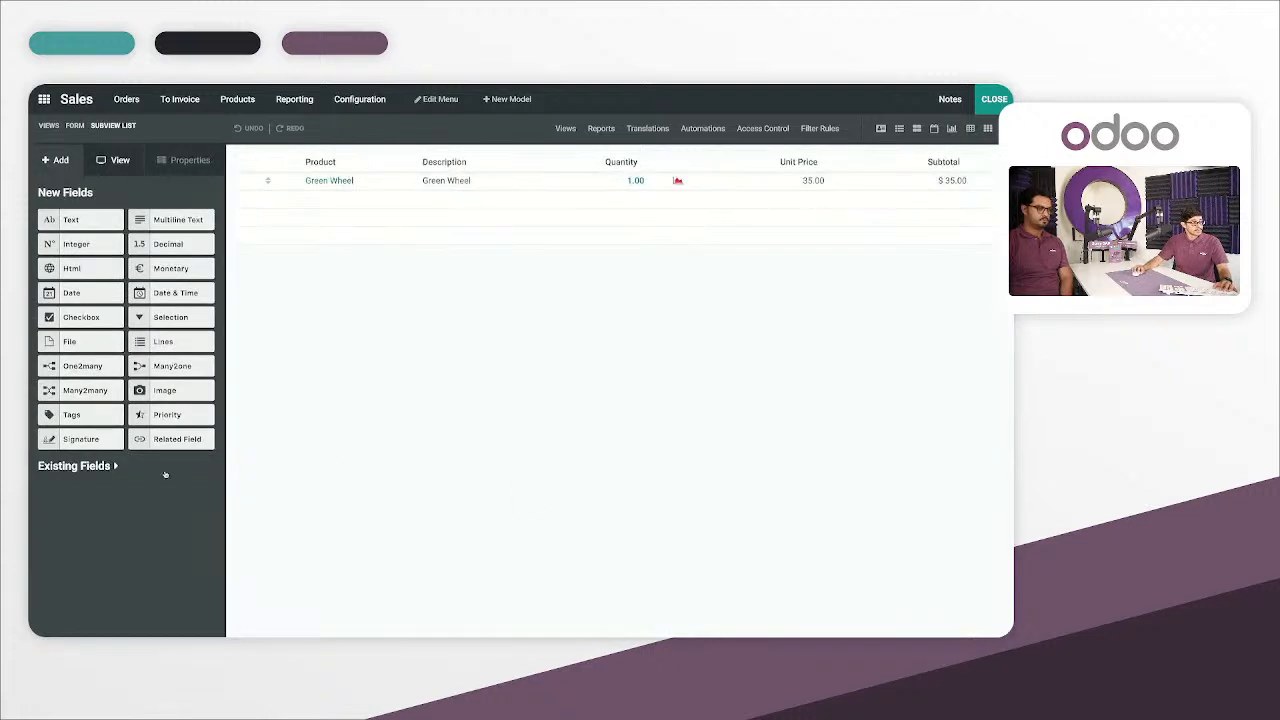
Step: Add a Related Field column between Product and Description in the order lines, linked to the Product's Image field
mouse_move(159, 444)
left_mouse_down()
mouse_move(291, 352)
mouse_move(369, 240)
mouse_move(375, 195)
left_mouse_up()
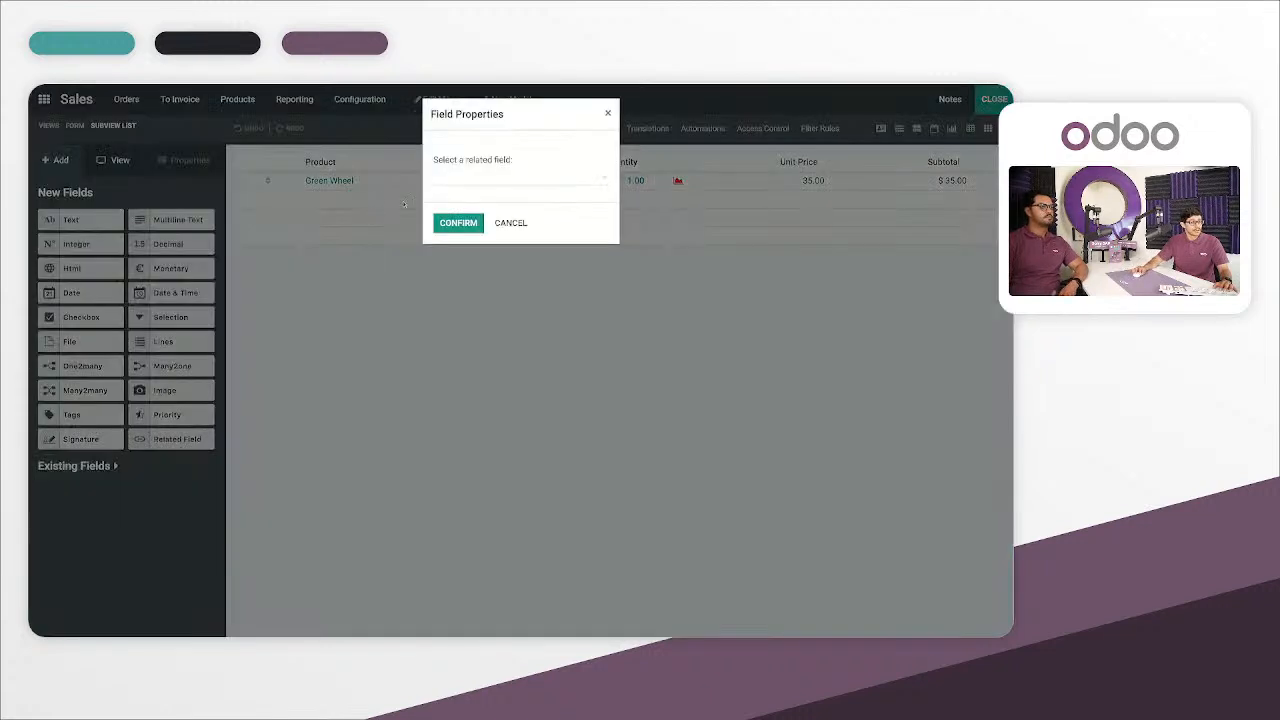
left_click(456, 180)
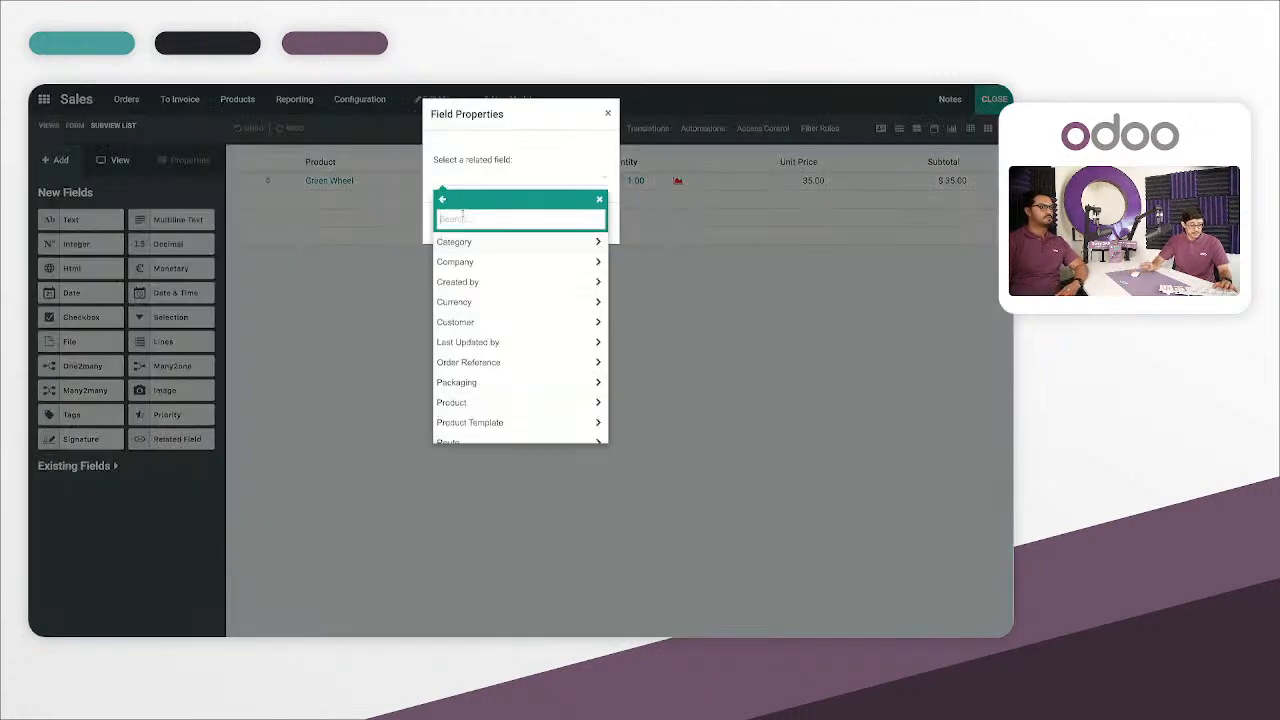
type("product")
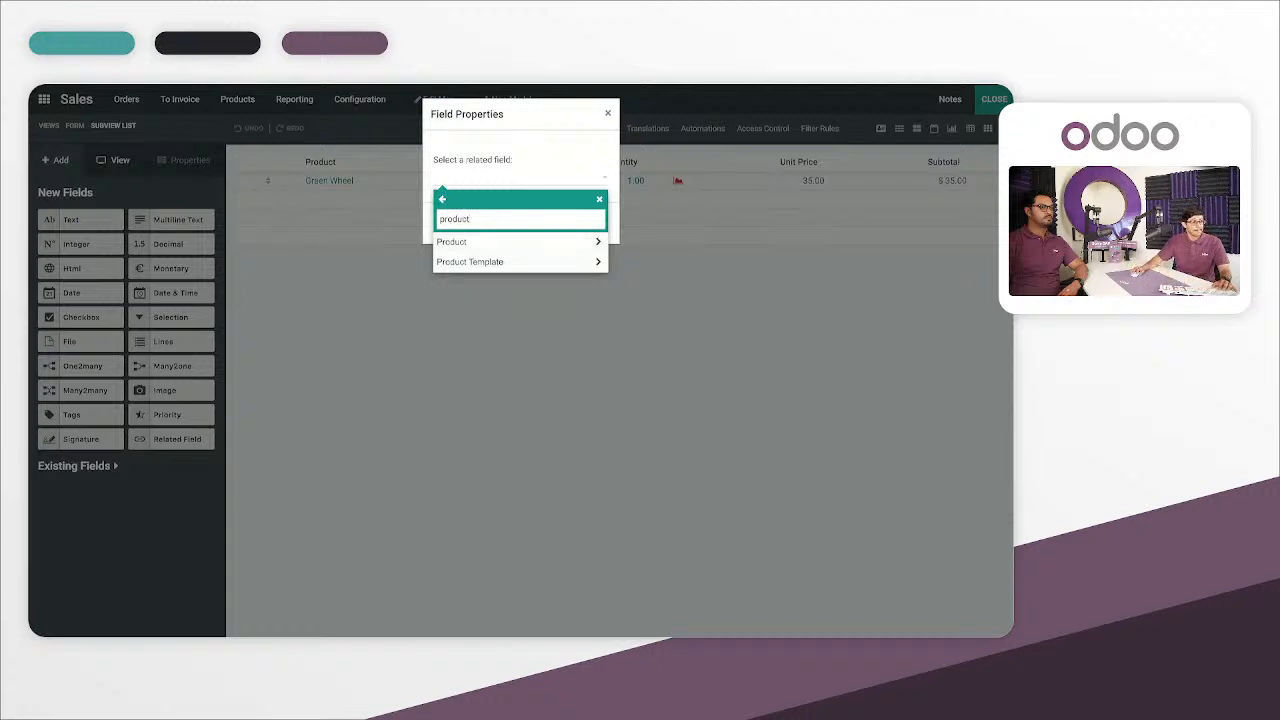
left_click(481, 241)
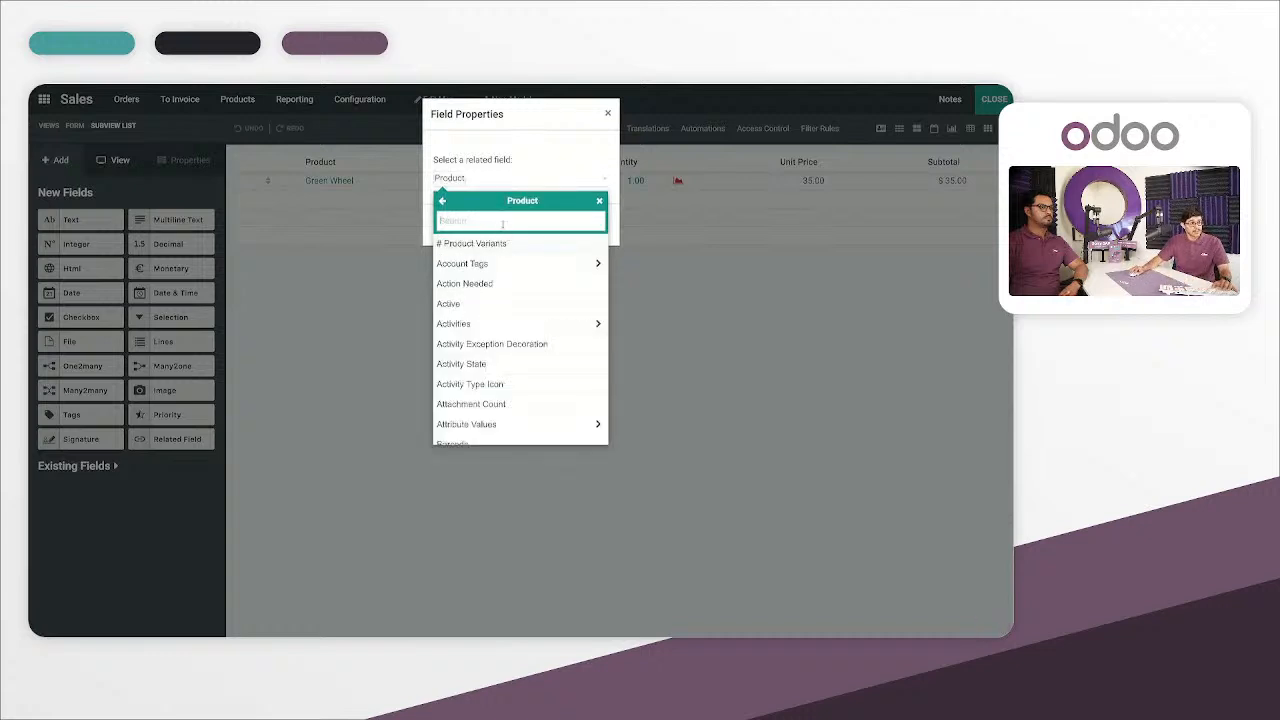
type("ima")
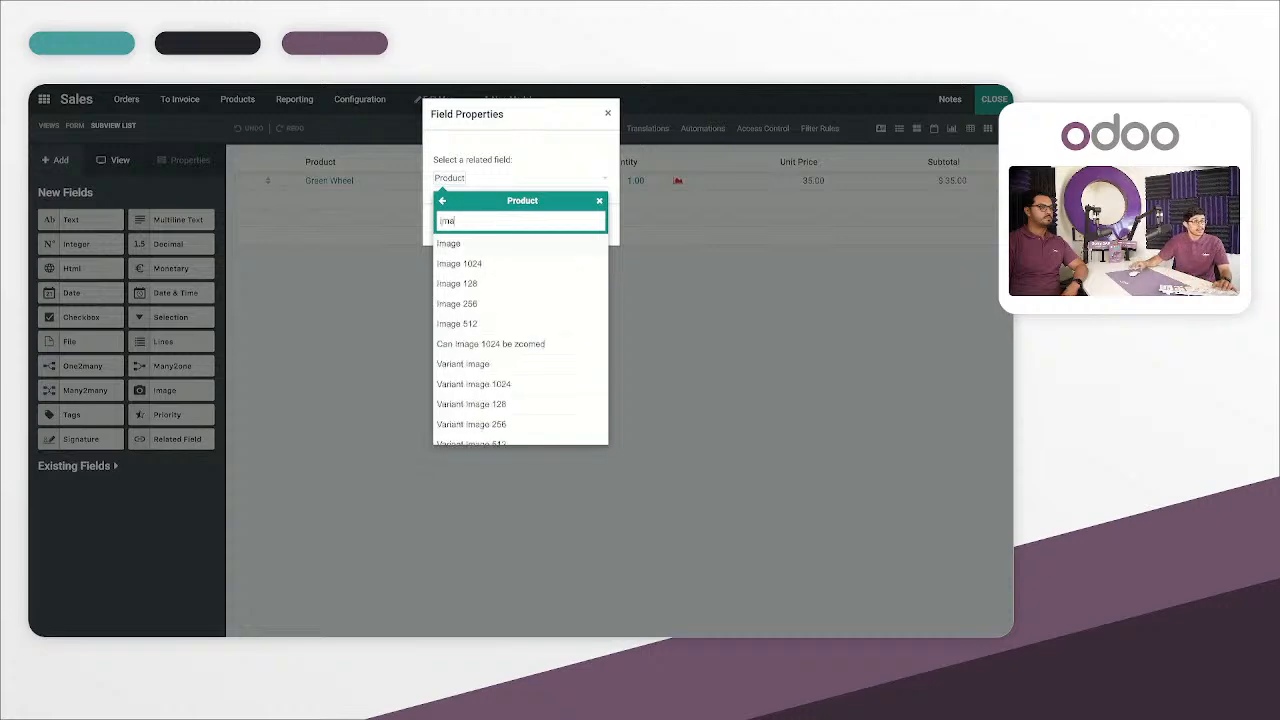
left_click(496, 245)
left_click(468, 227)
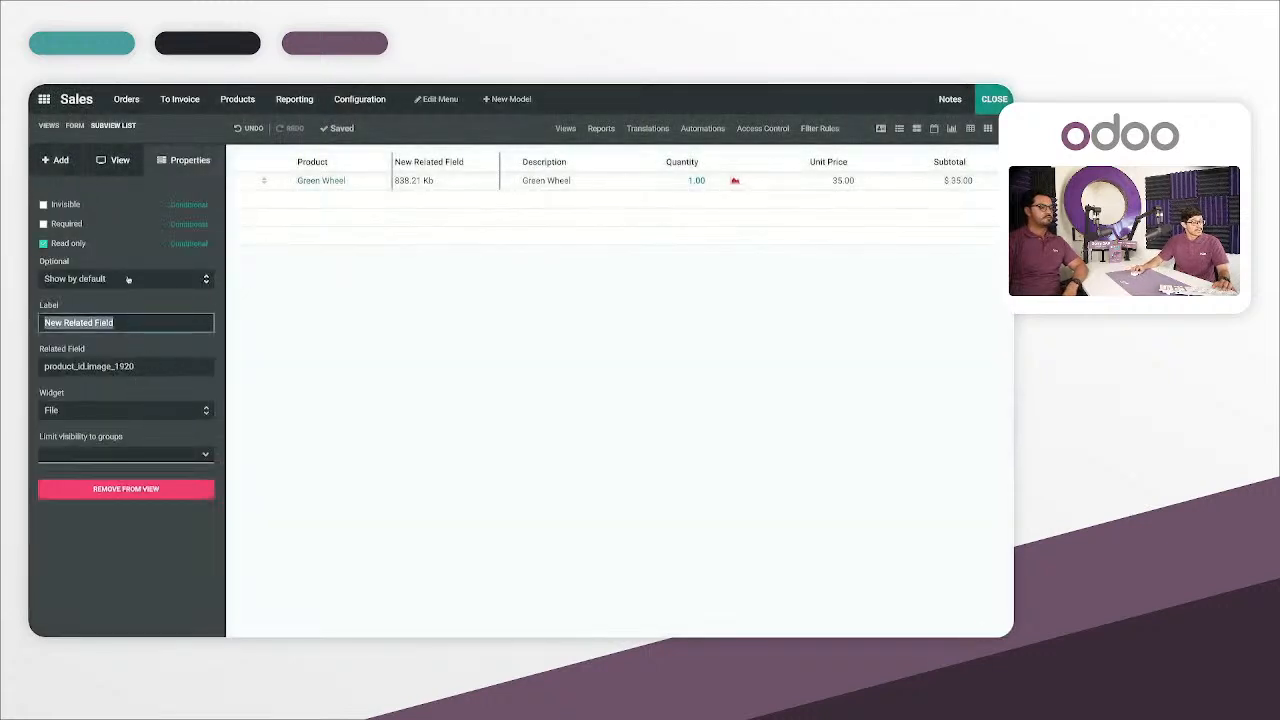
Step: Set the new related column's widget to Image and its label to "Product Image", and close Studio
left_click(89, 409)
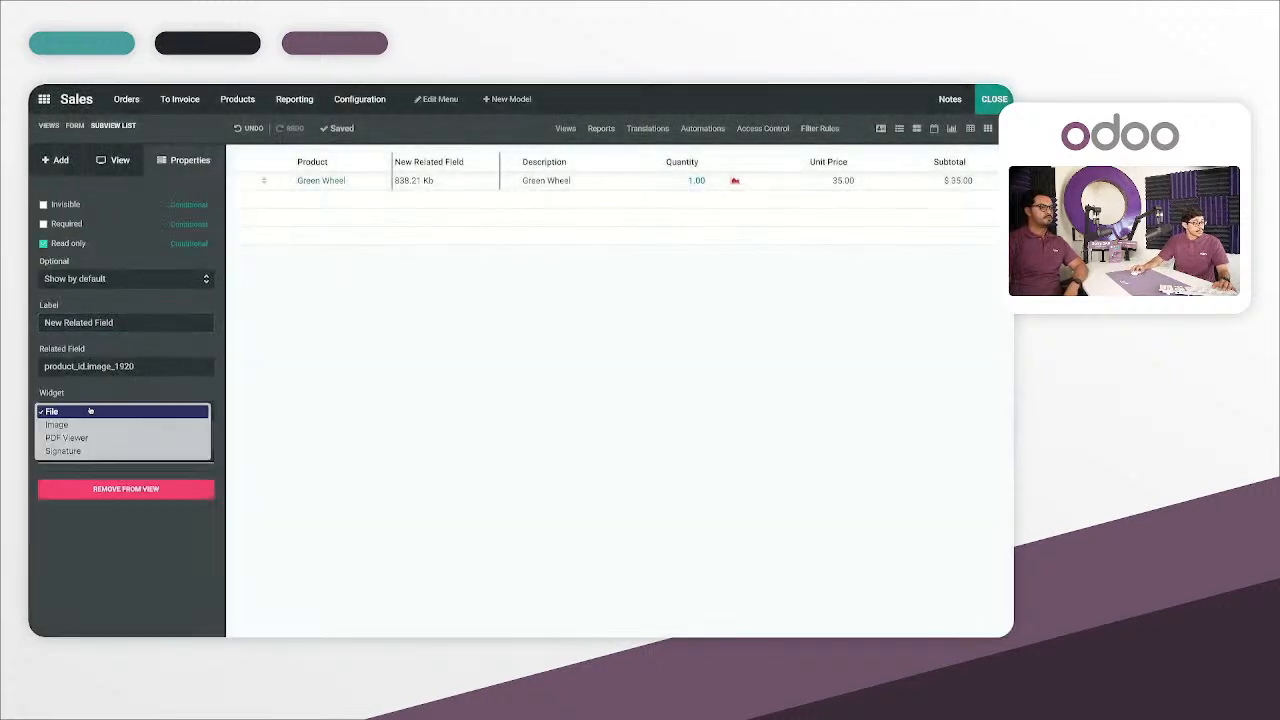
left_click(86, 428)
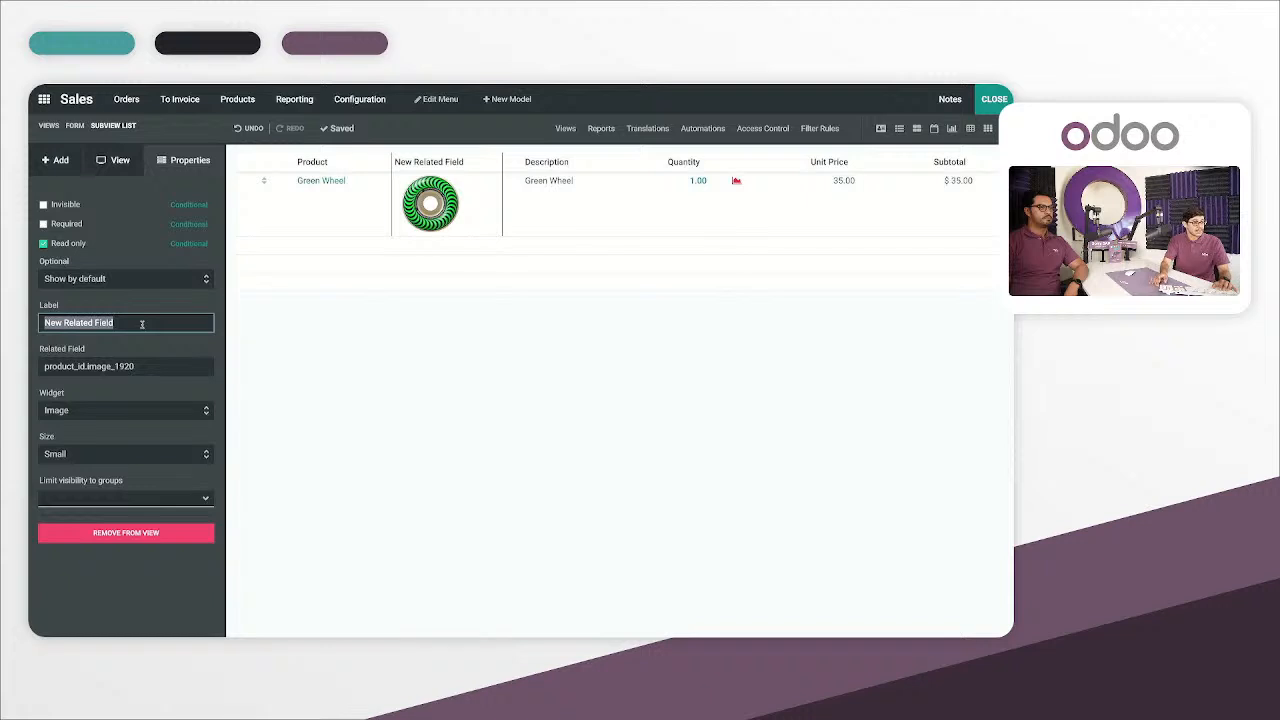
type("Product ")
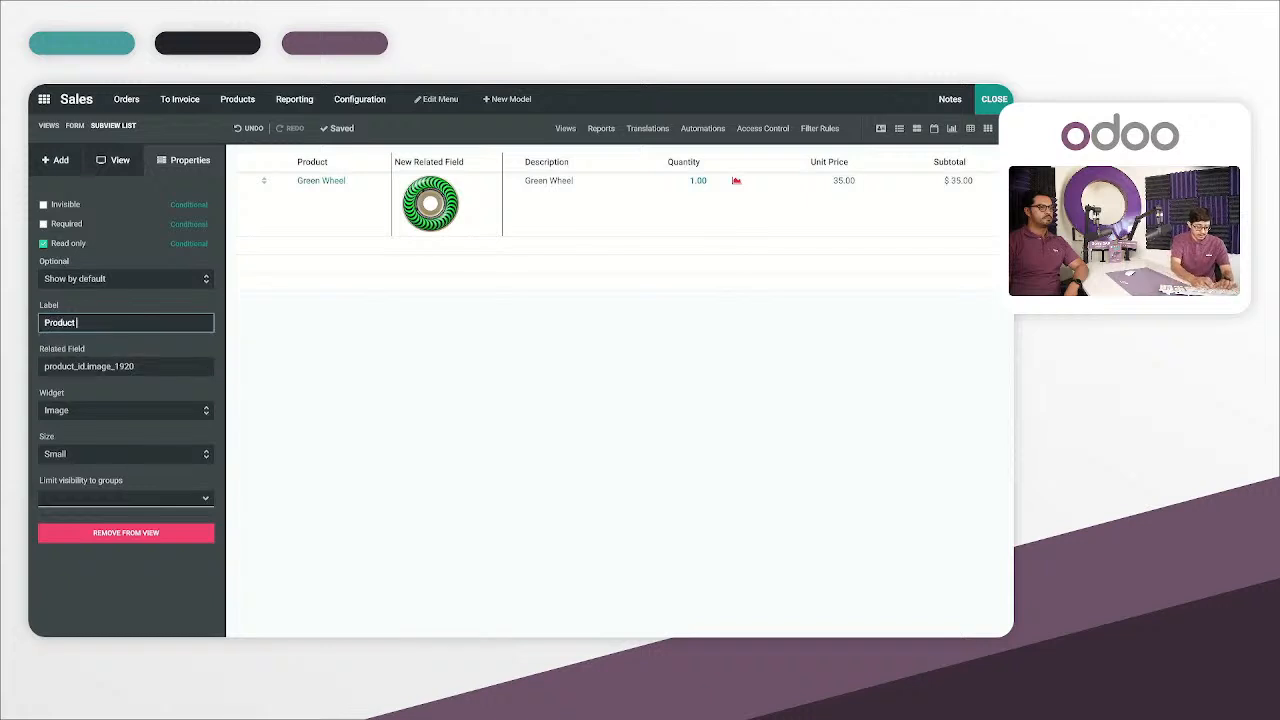
type("Image")
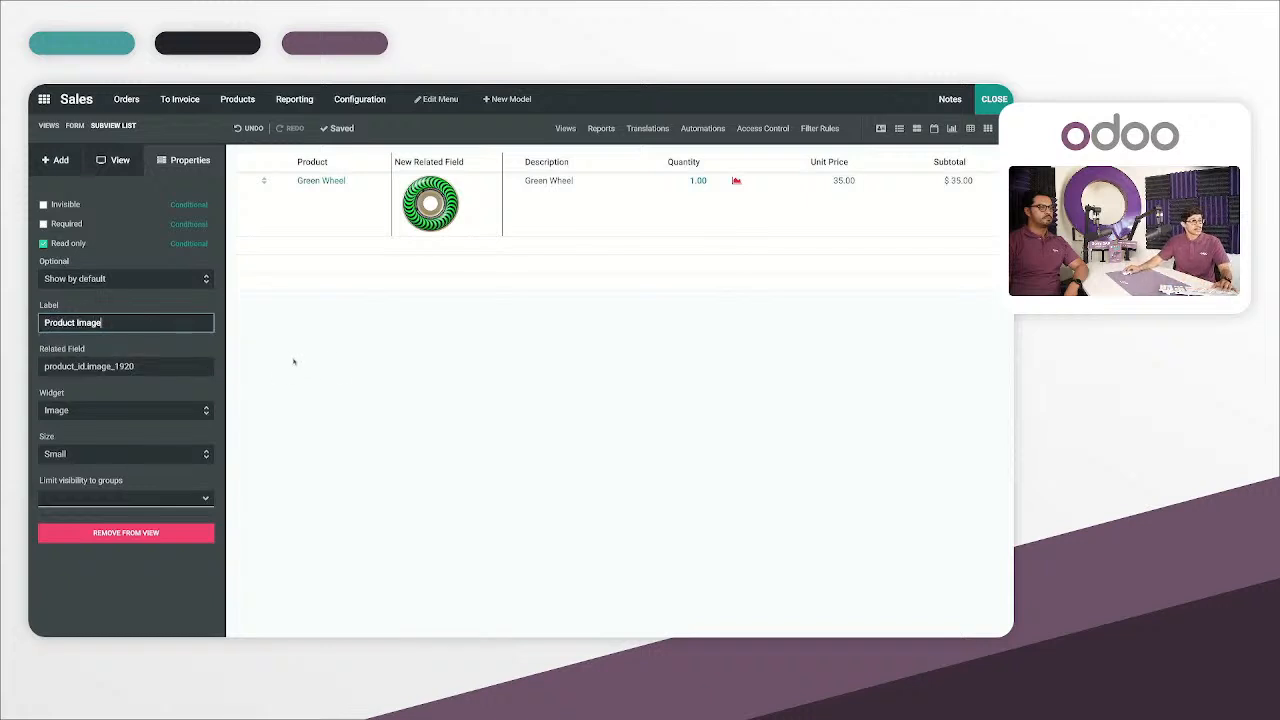
left_click(294, 361)
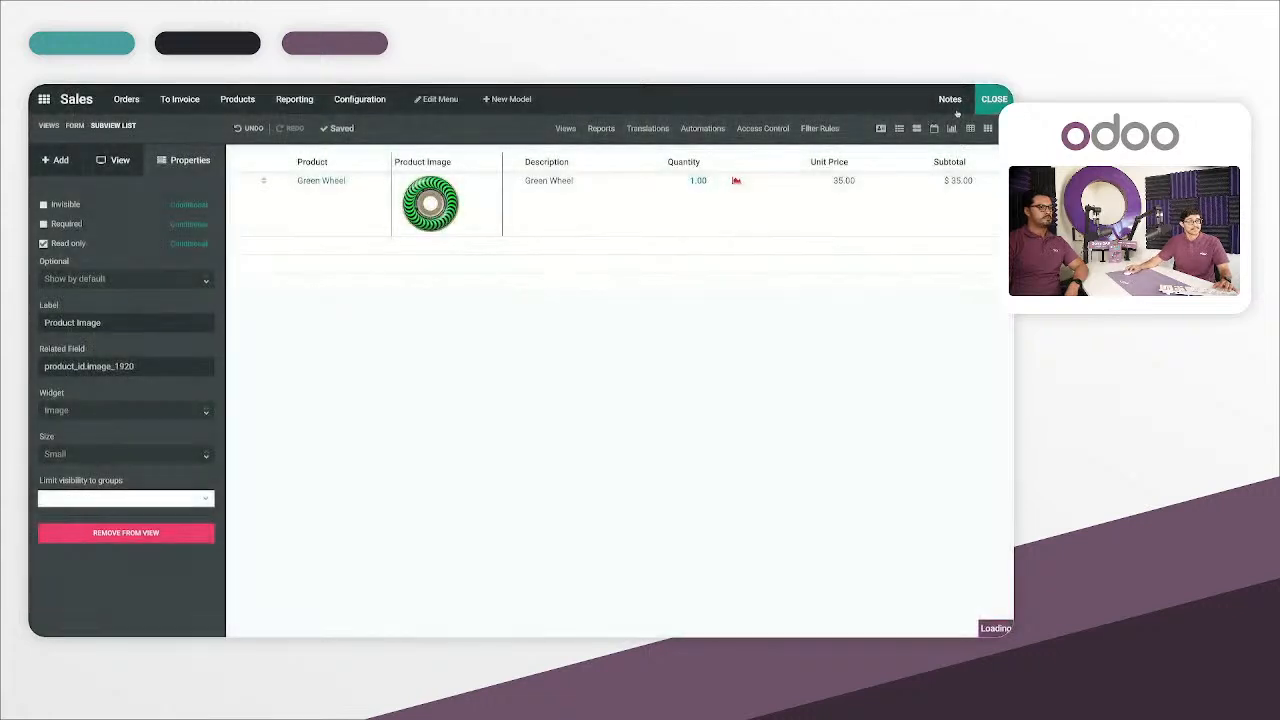
left_click(996, 100)
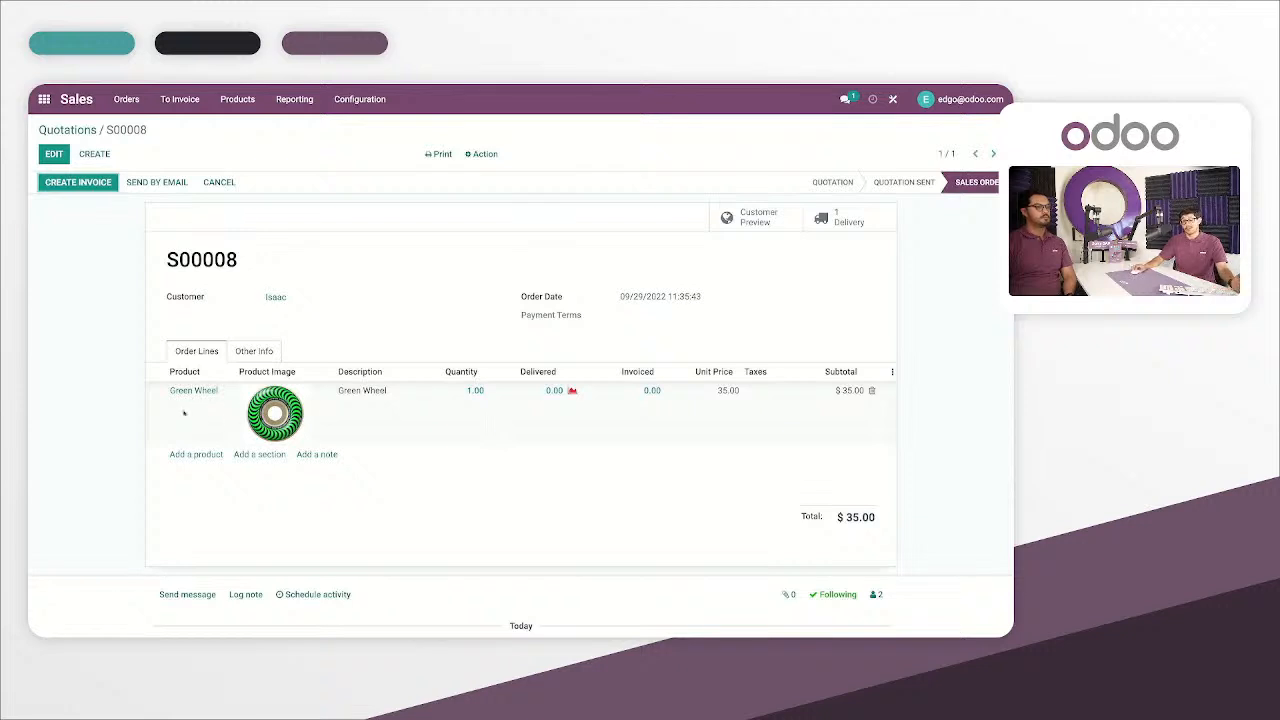
Step: Start a new app in Studio named "Sales Orders", keeping the default icon design
left_click(44, 99)
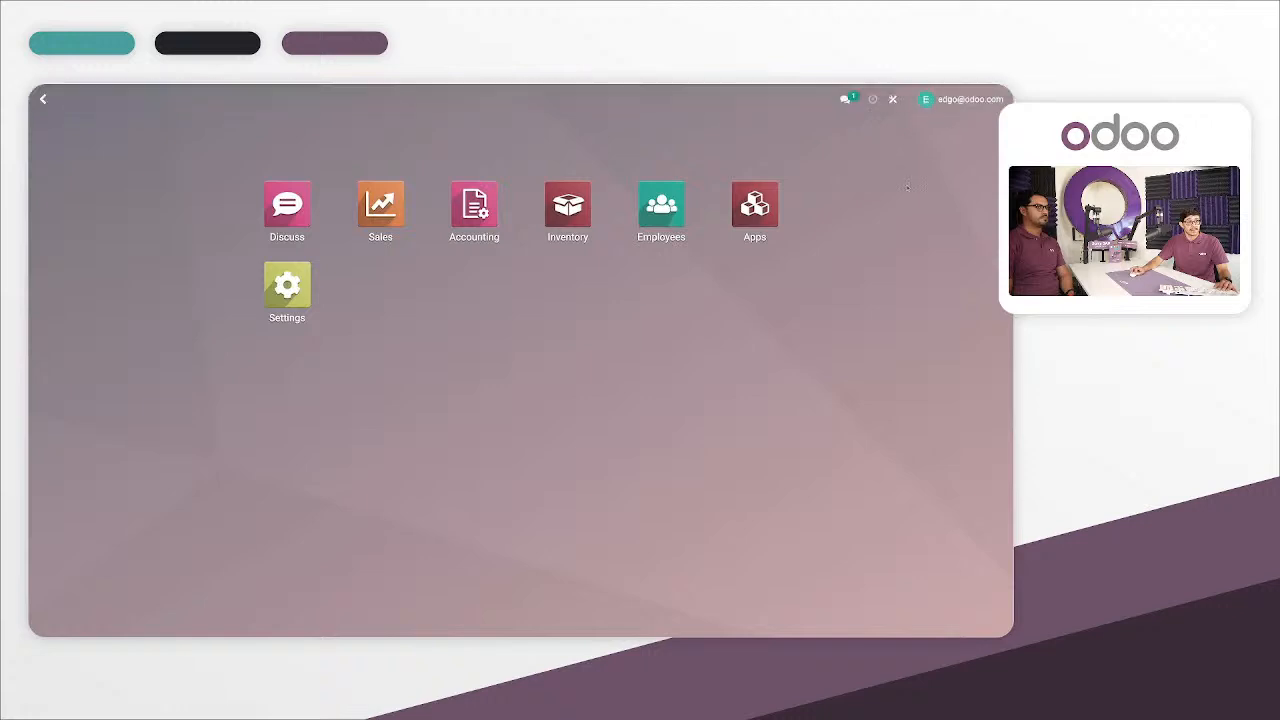
left_click(893, 99)
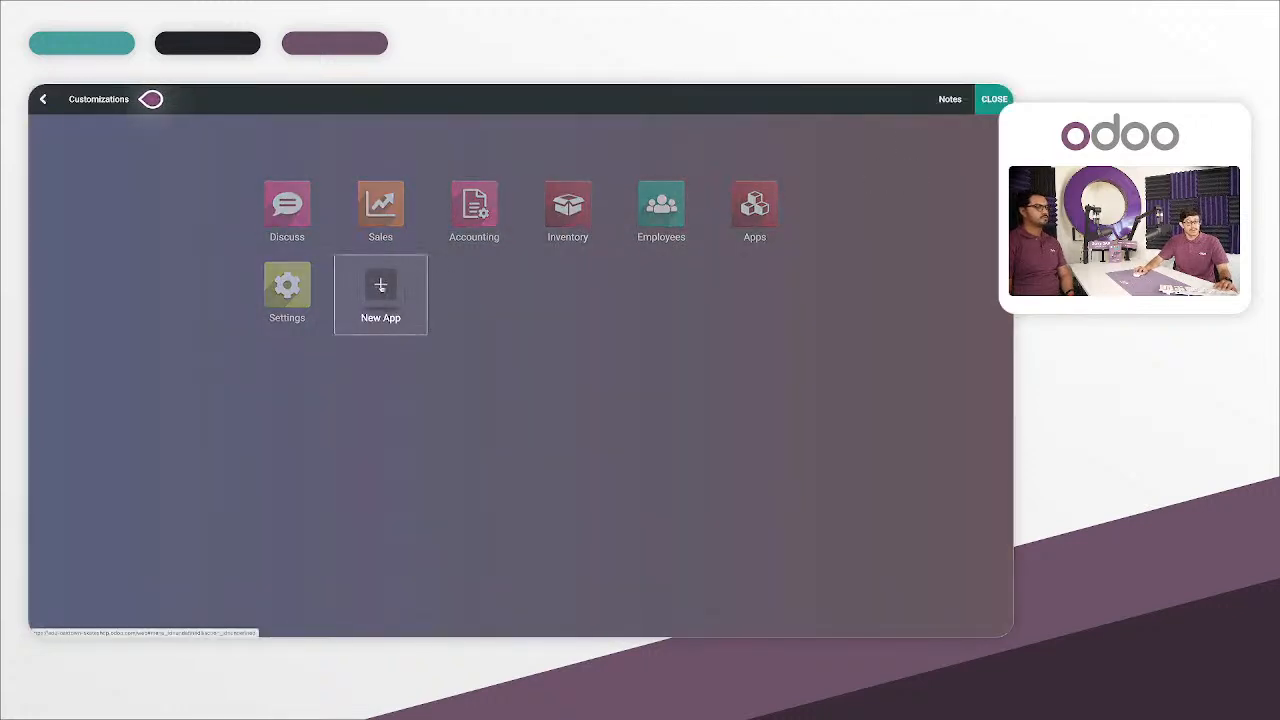
left_click(381, 287)
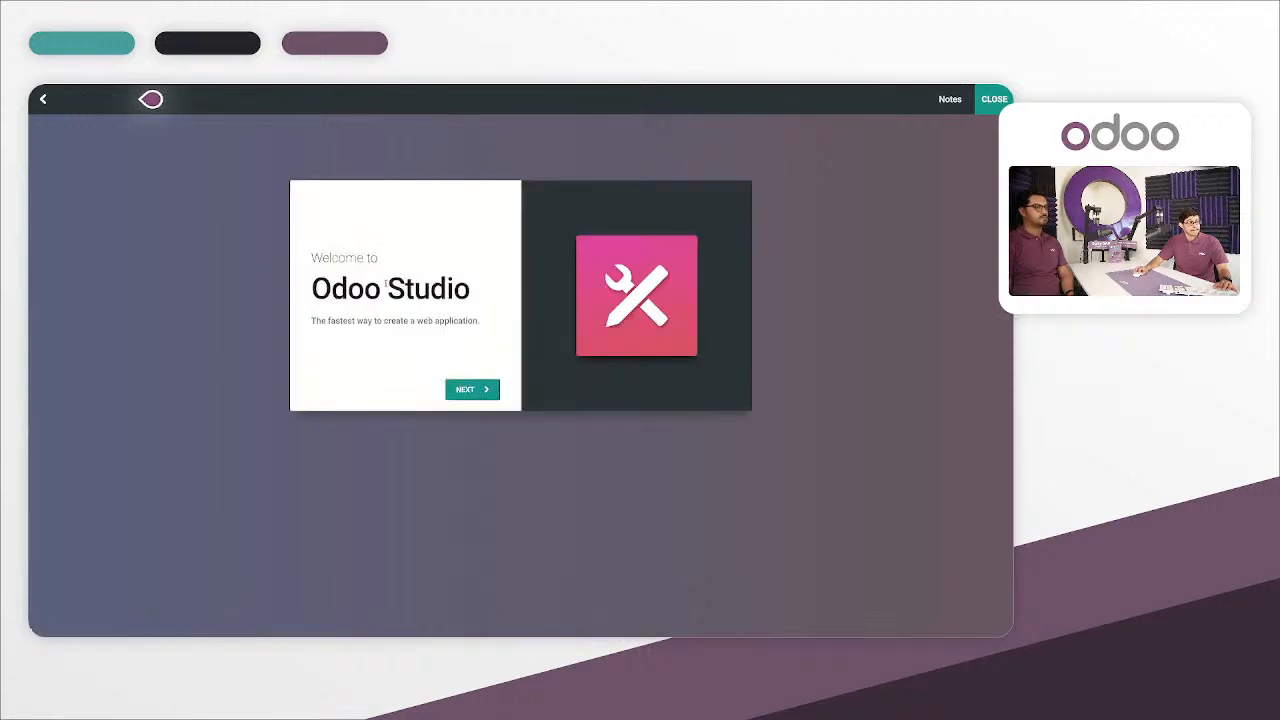
left_click(476, 388)
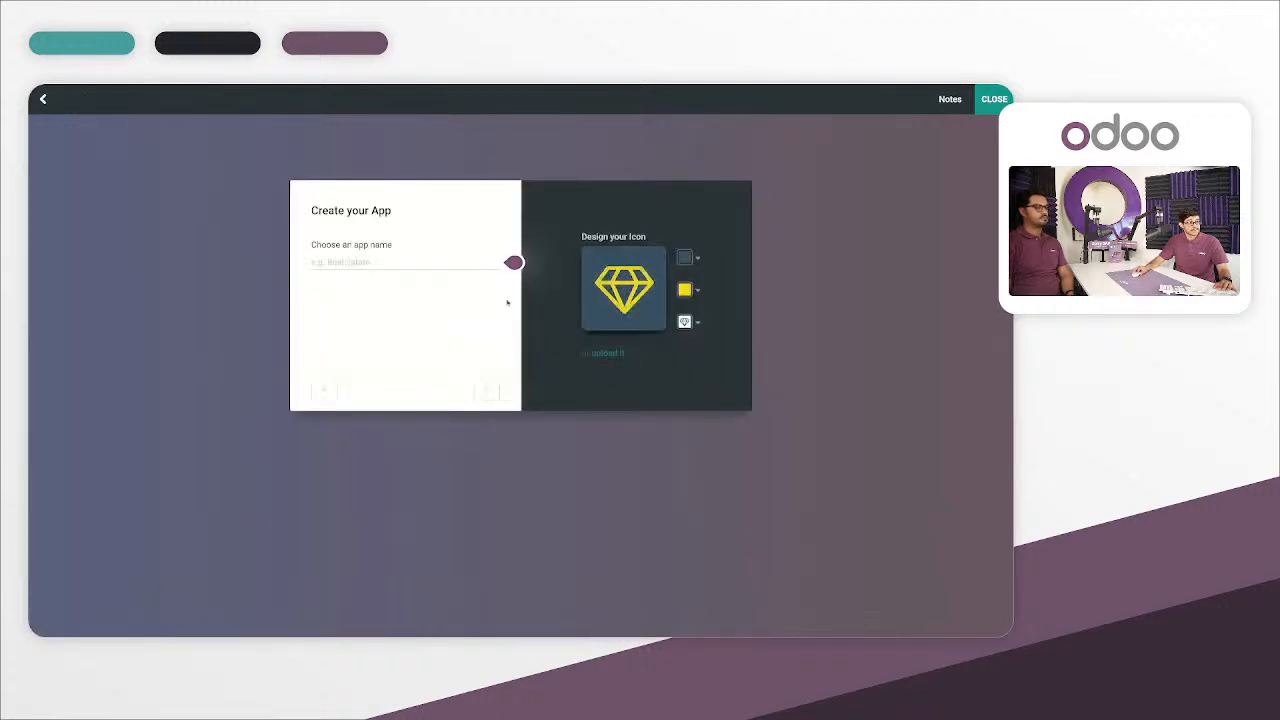
mouse_move(395, 265)
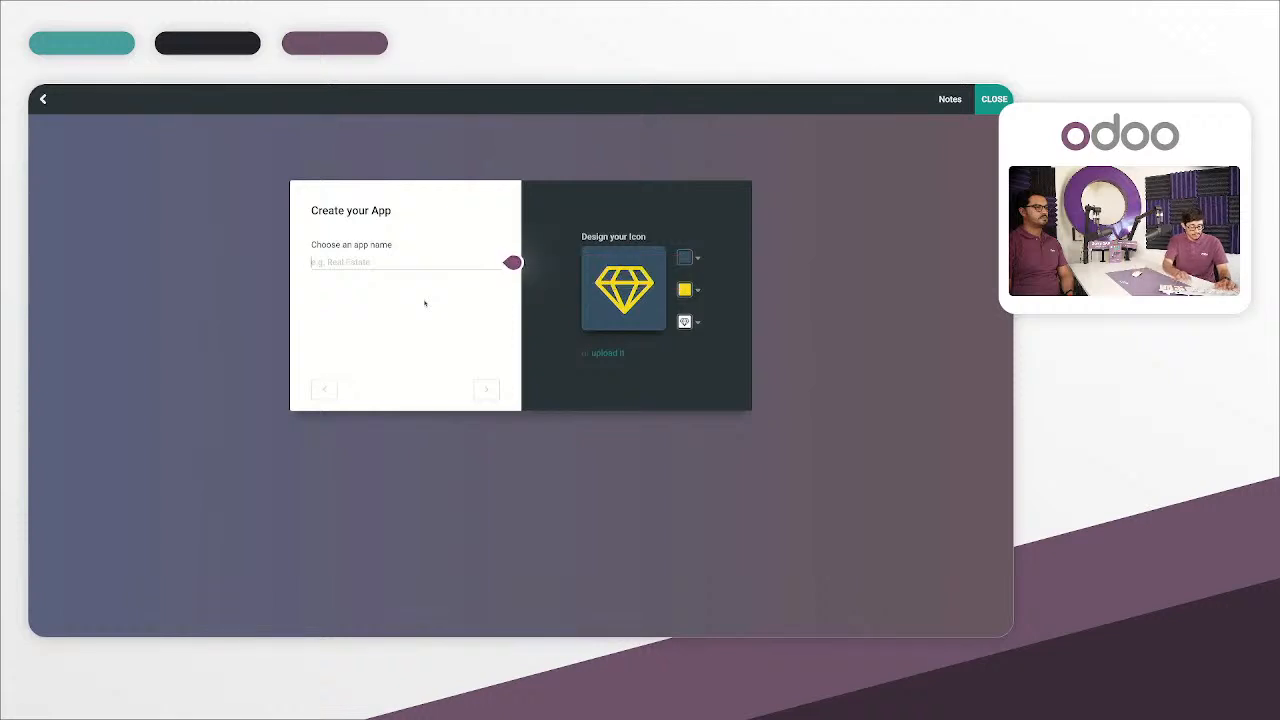
type("Sales Orders")
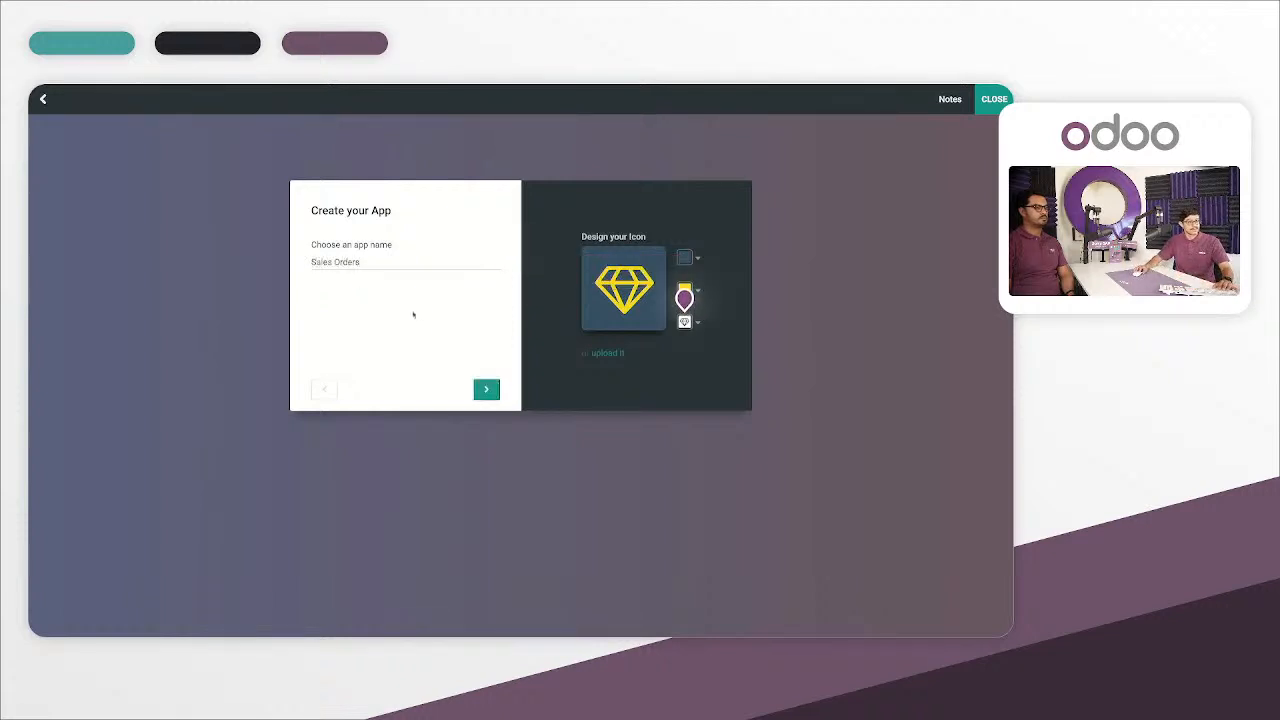
left_click(486, 389)
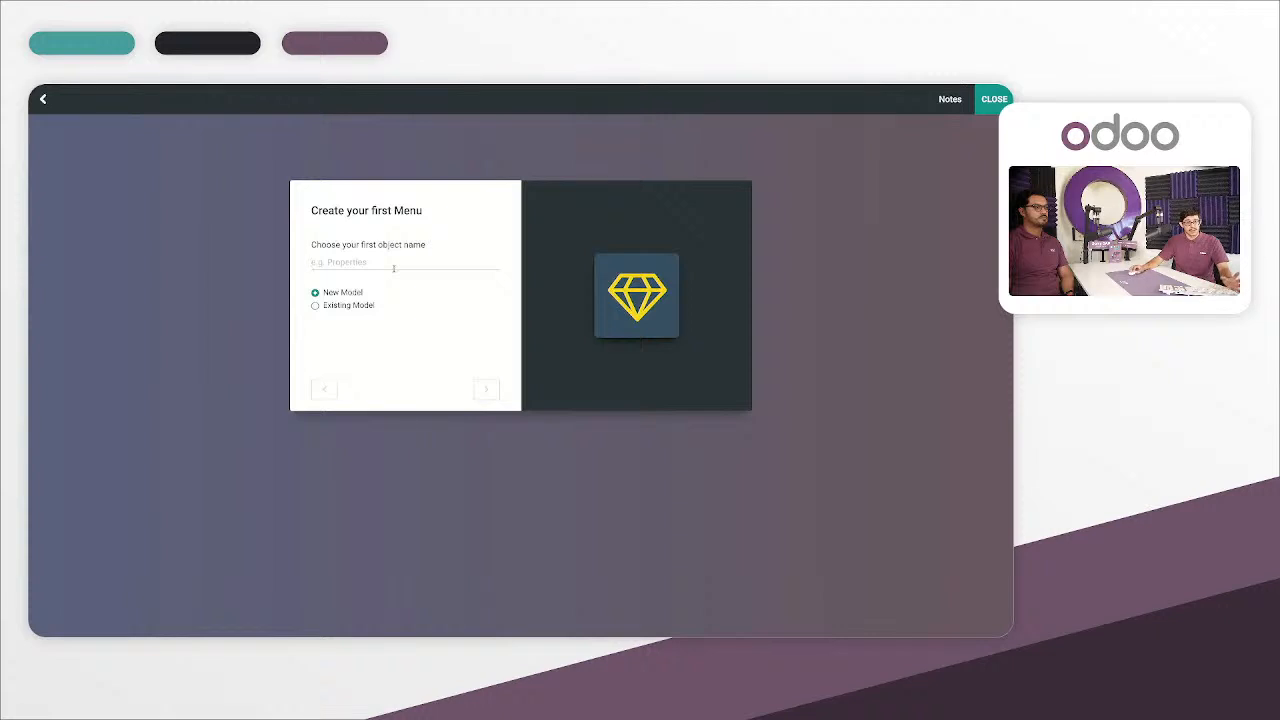
Step: Name the app's first menu object "Sales Orders", base it on the existing Sales Order model, and create the app
left_click(401, 268)
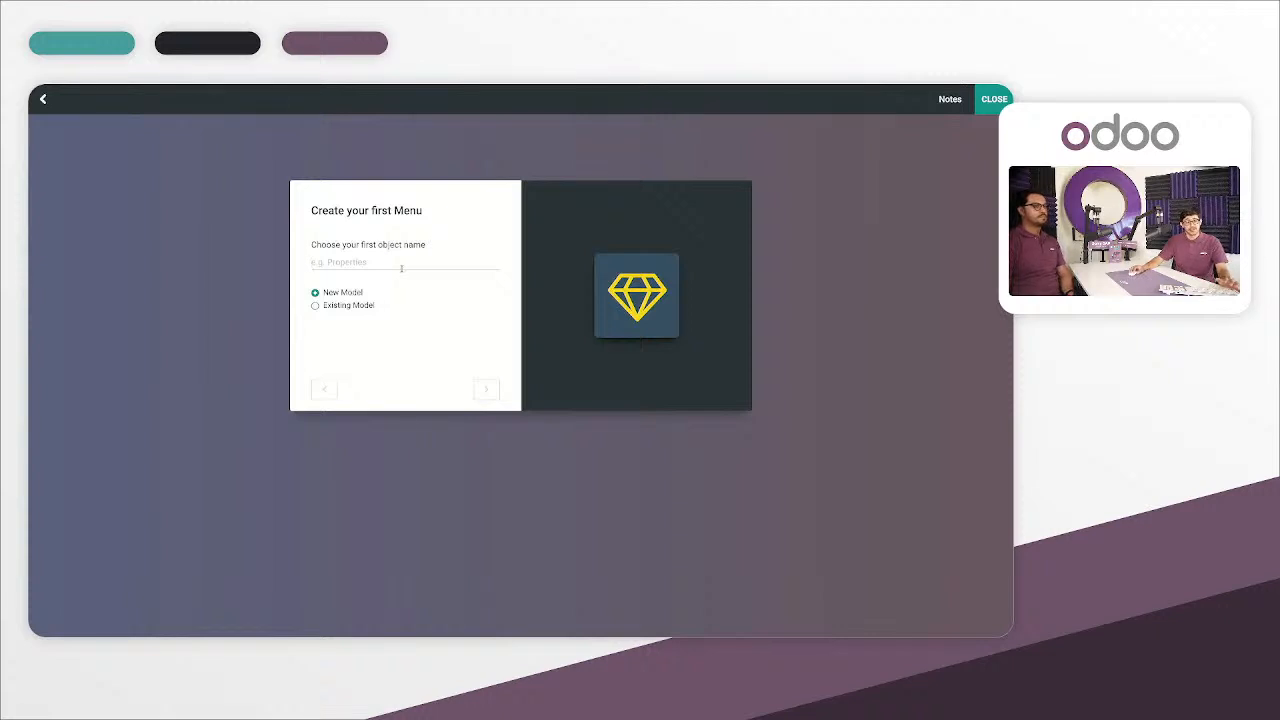
type("Sales")
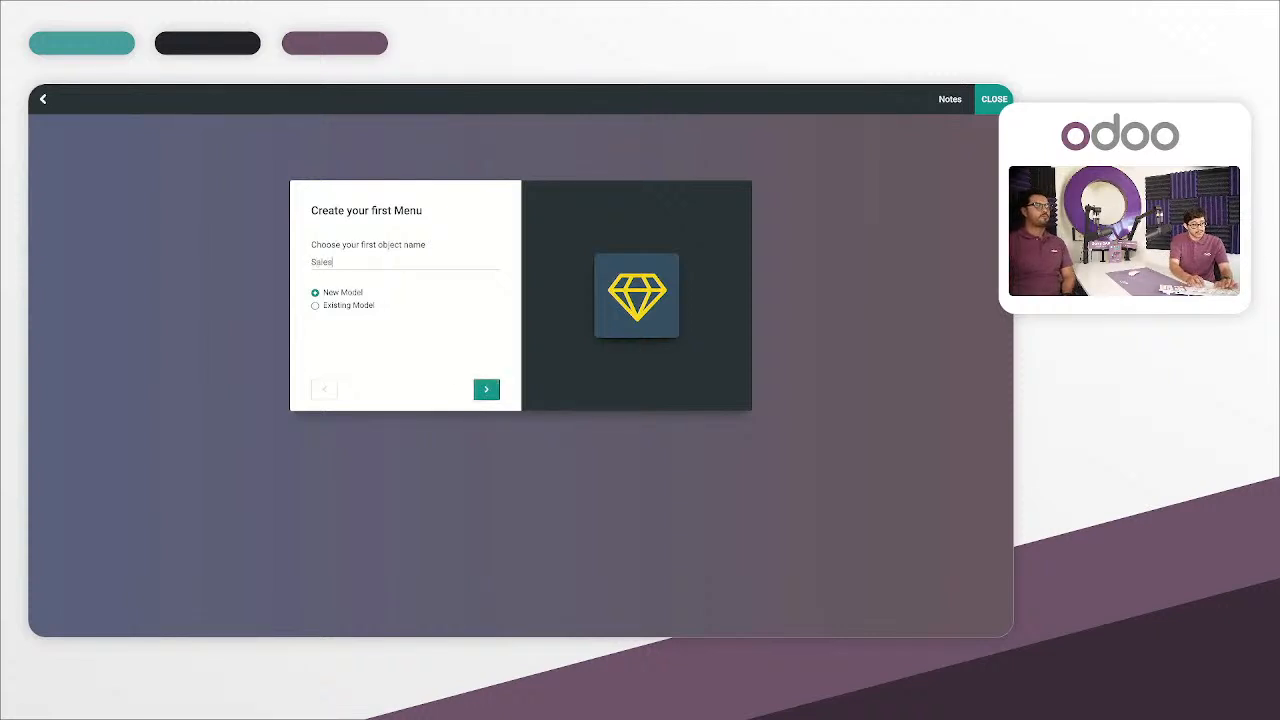
type(" Orders")
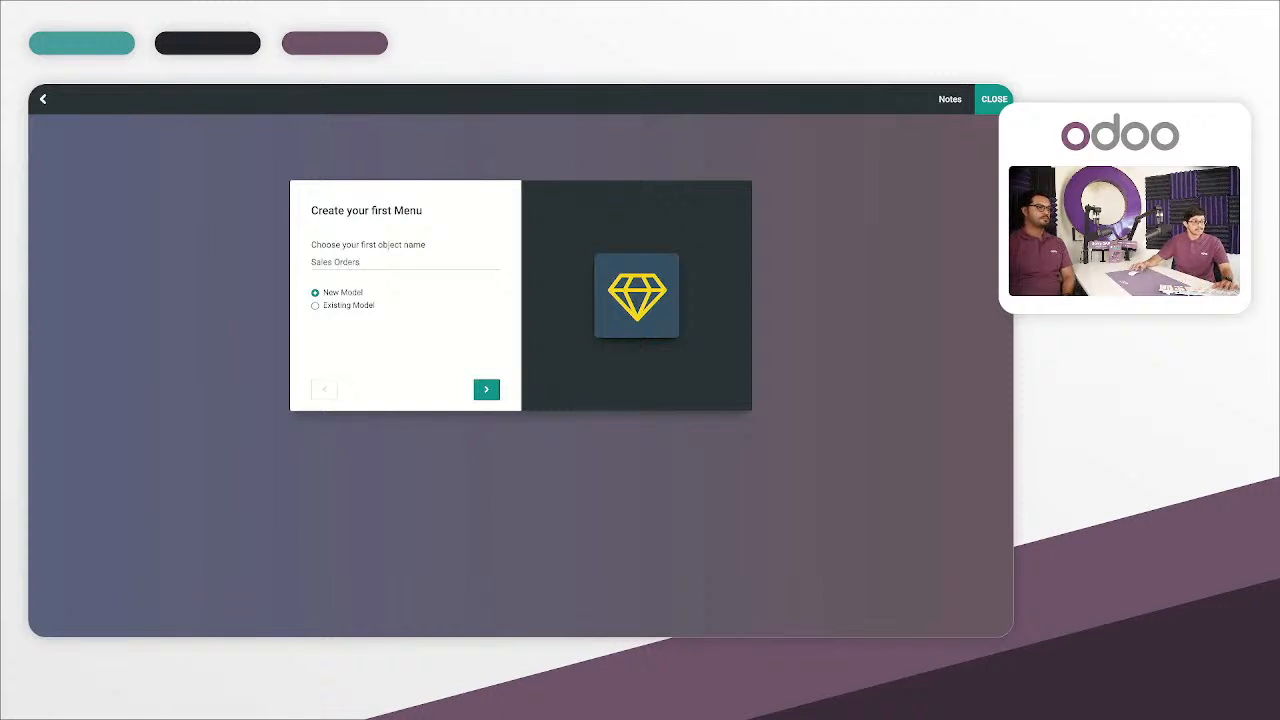
left_click(316, 306)
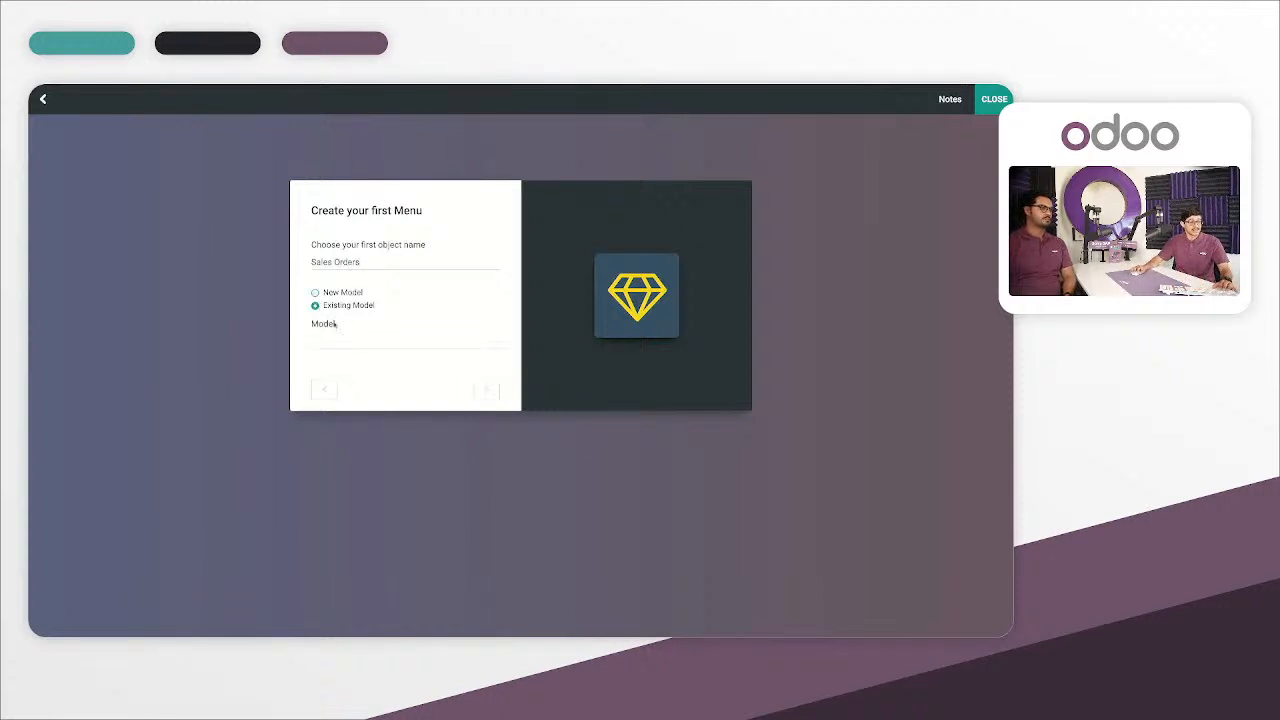
left_click(341, 341)
type("sale")
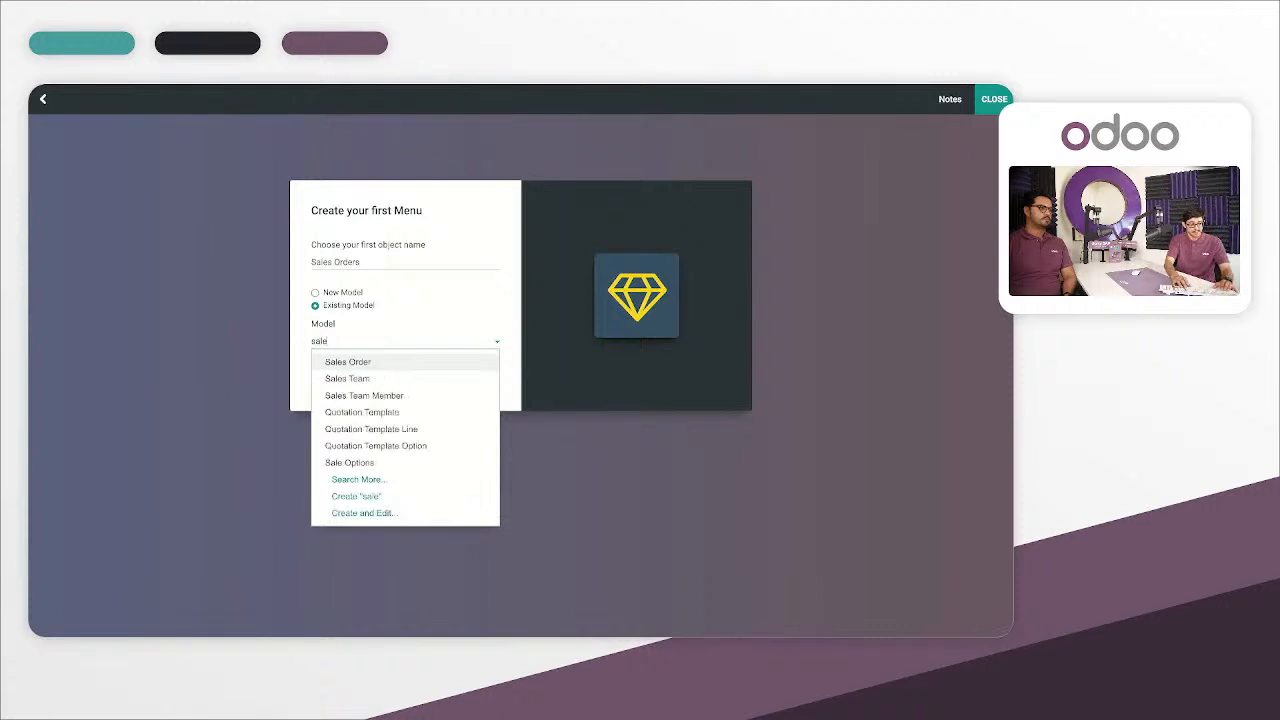
key("Return")
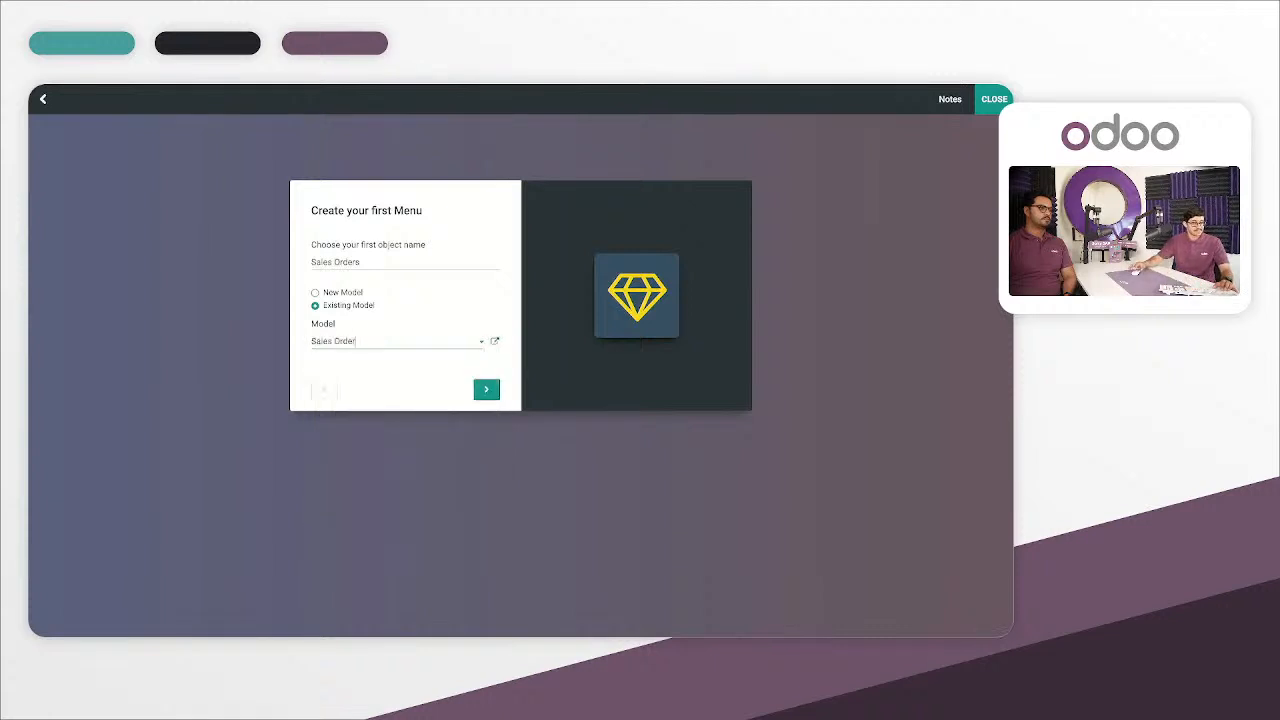
left_click(485, 390)
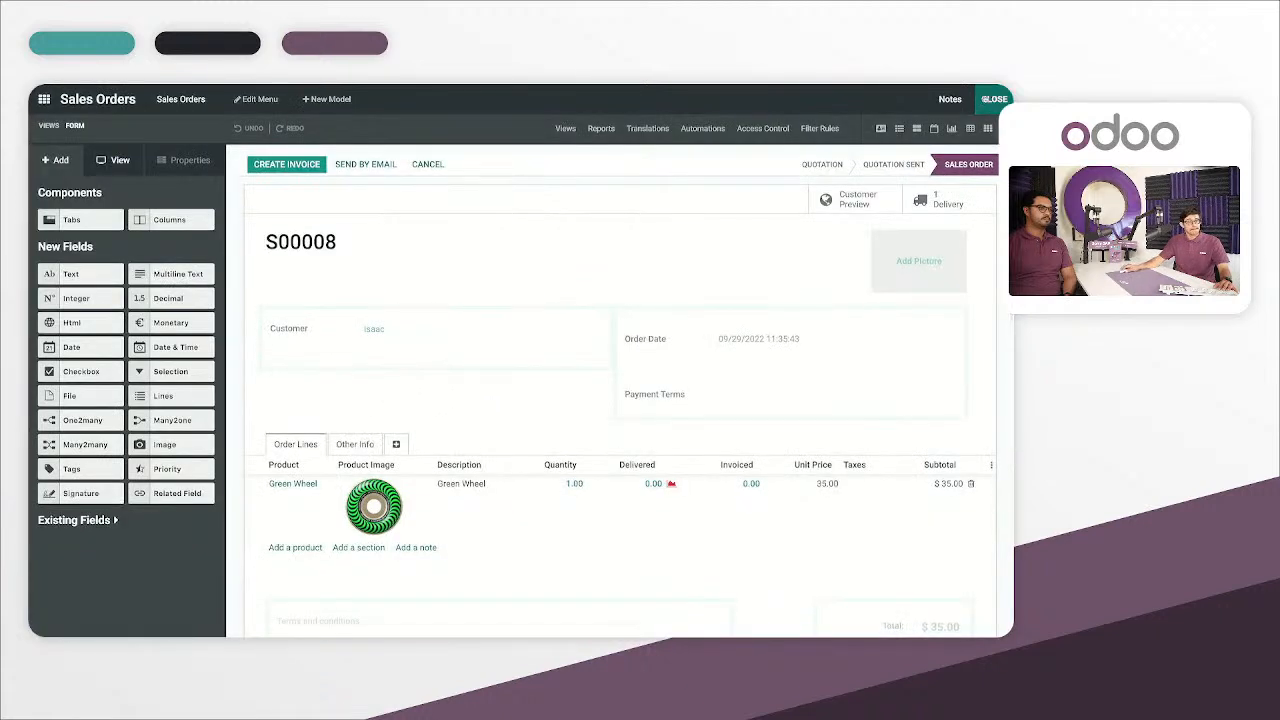
Step: Close Studio and return to the home screen with all apps
left_click(988, 99)
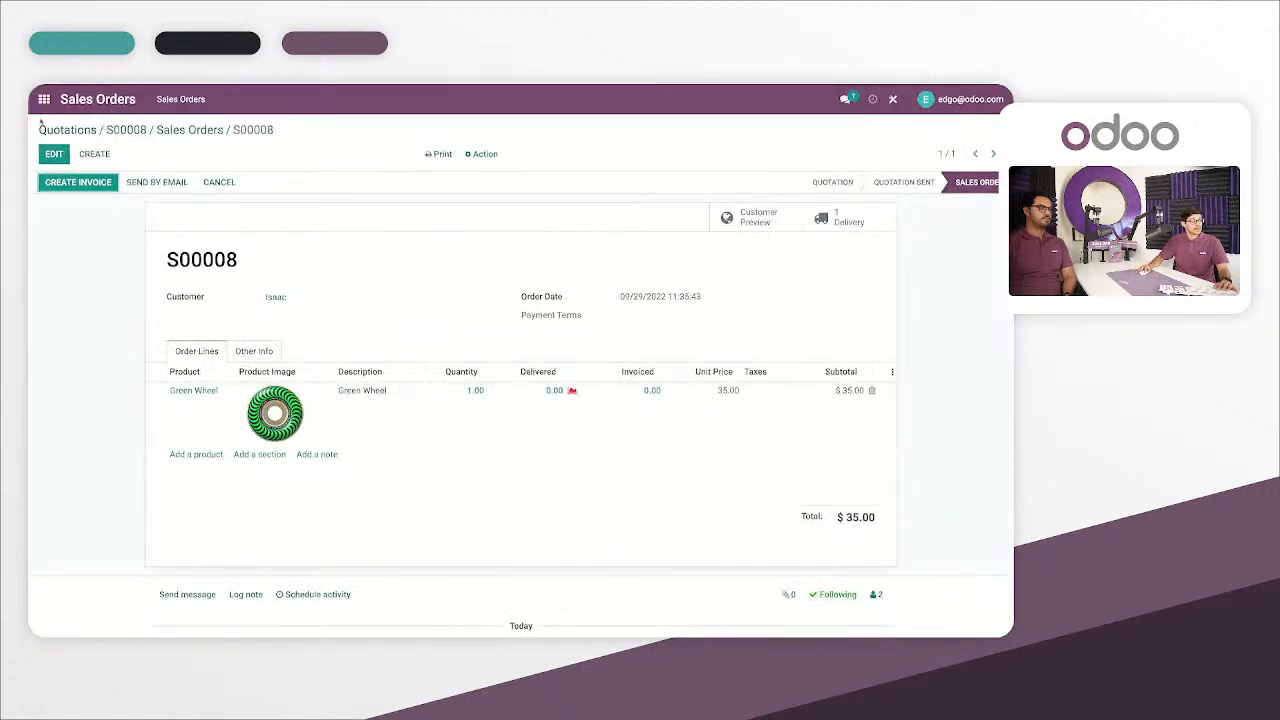
left_click(42, 102)
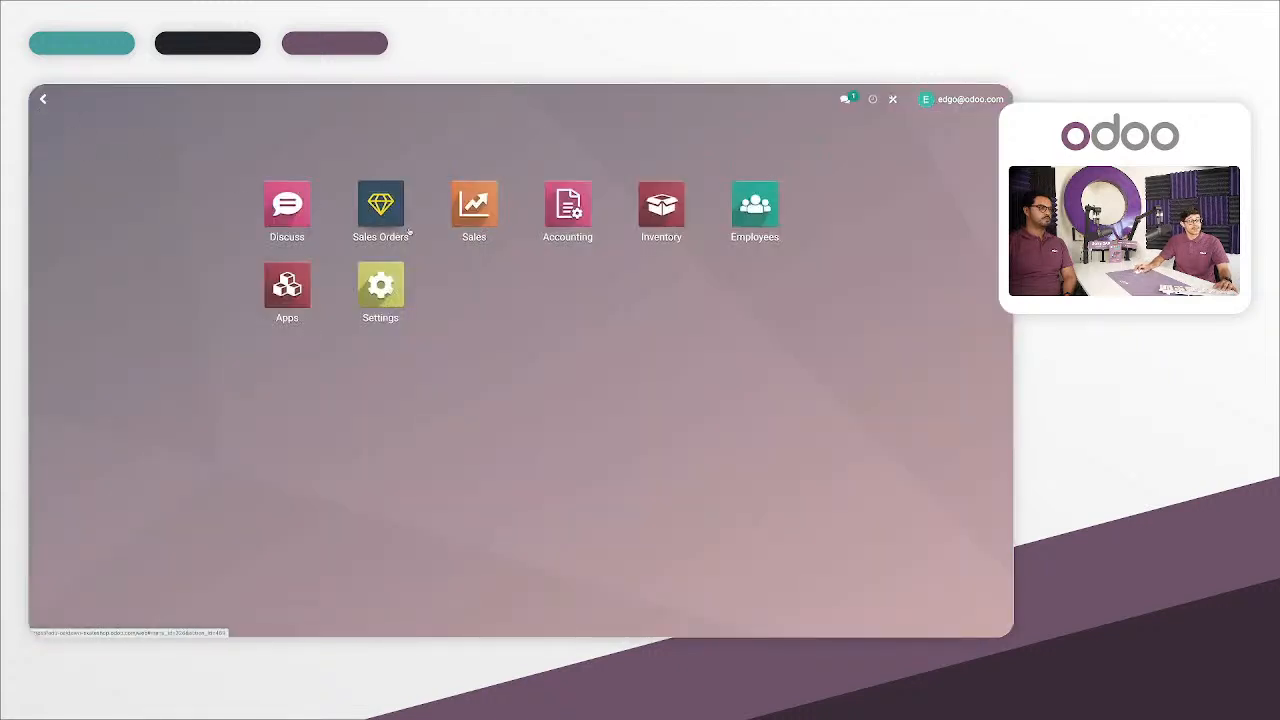